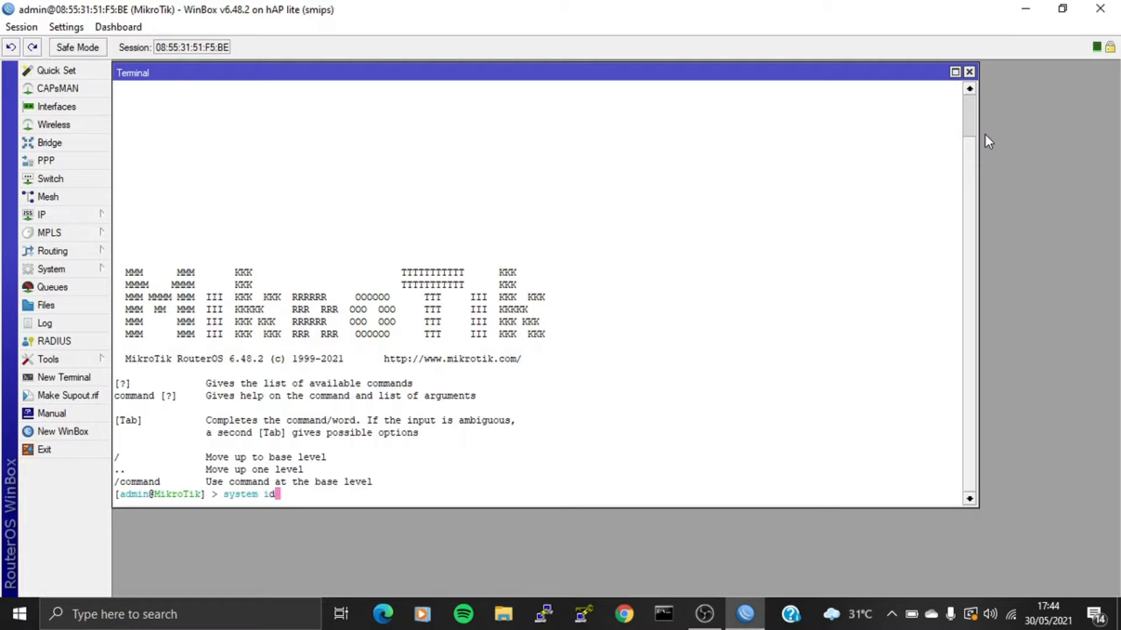
key(Tab)
Set the router identity to ND-Router-01 and list the interfaces.
text(set name=ND)
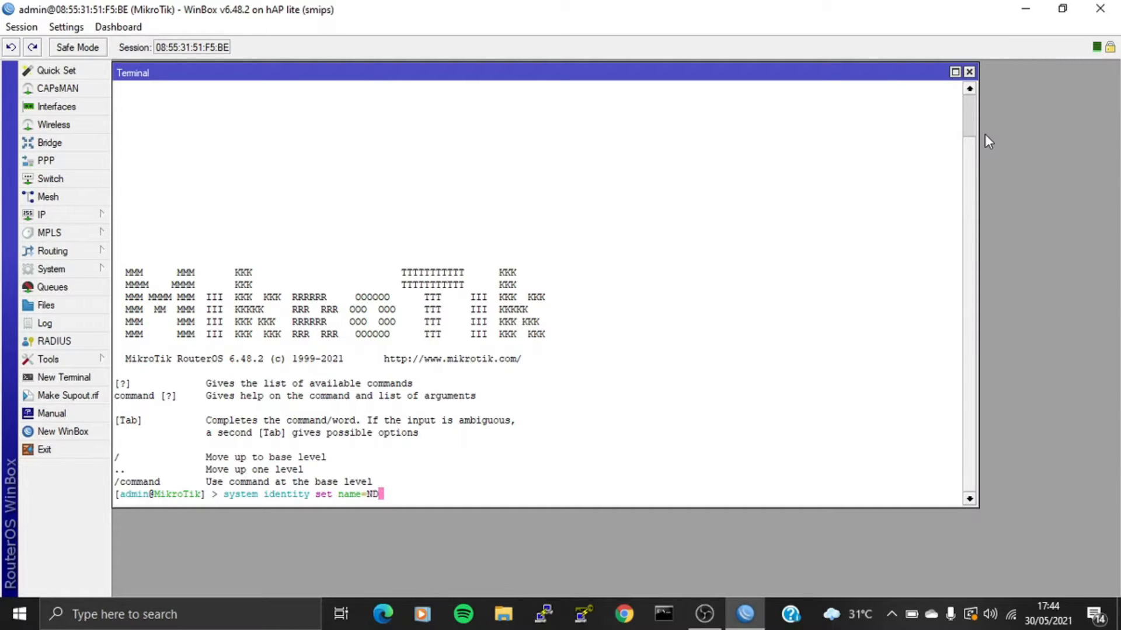
text(-Router-01)
key(Return)
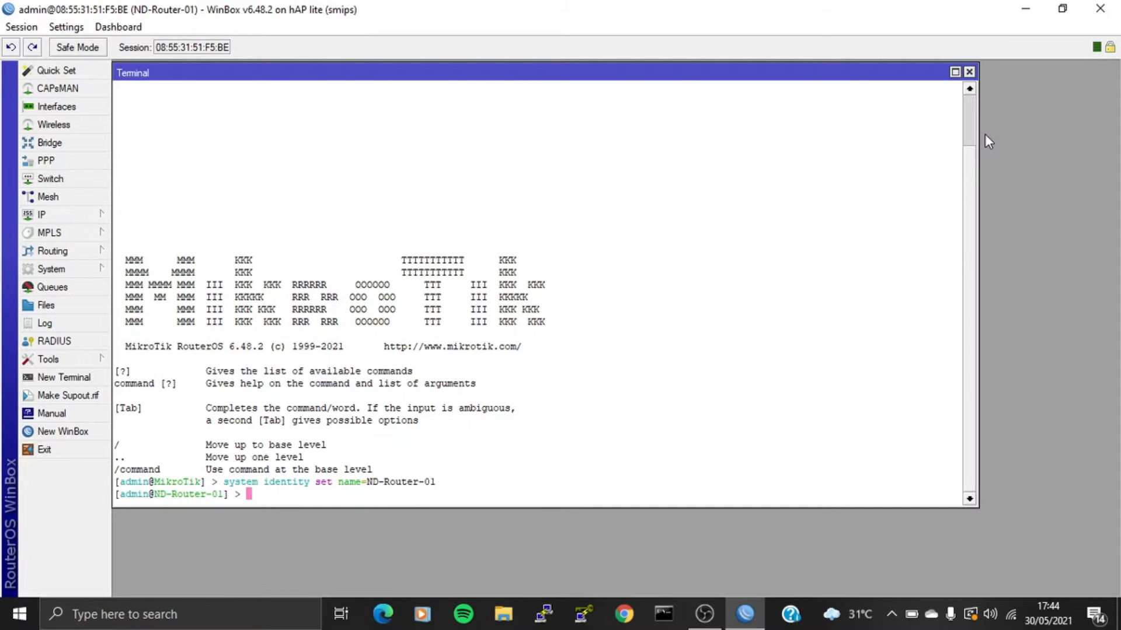
text(int)
key(Tab)
text(pr)
key(Tab)
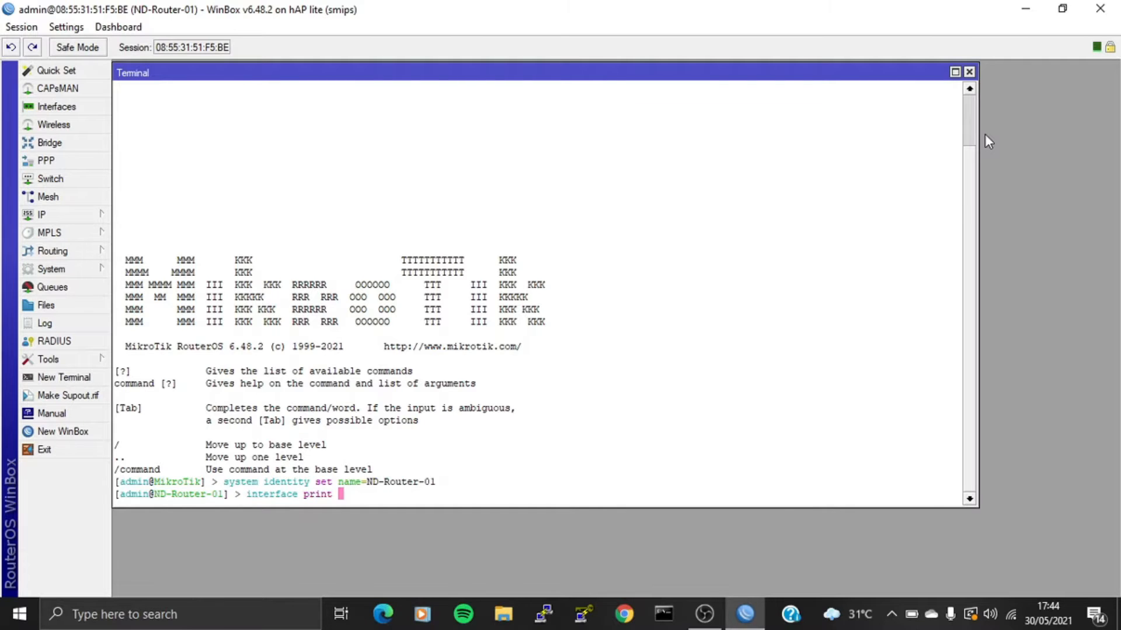
key(Return)
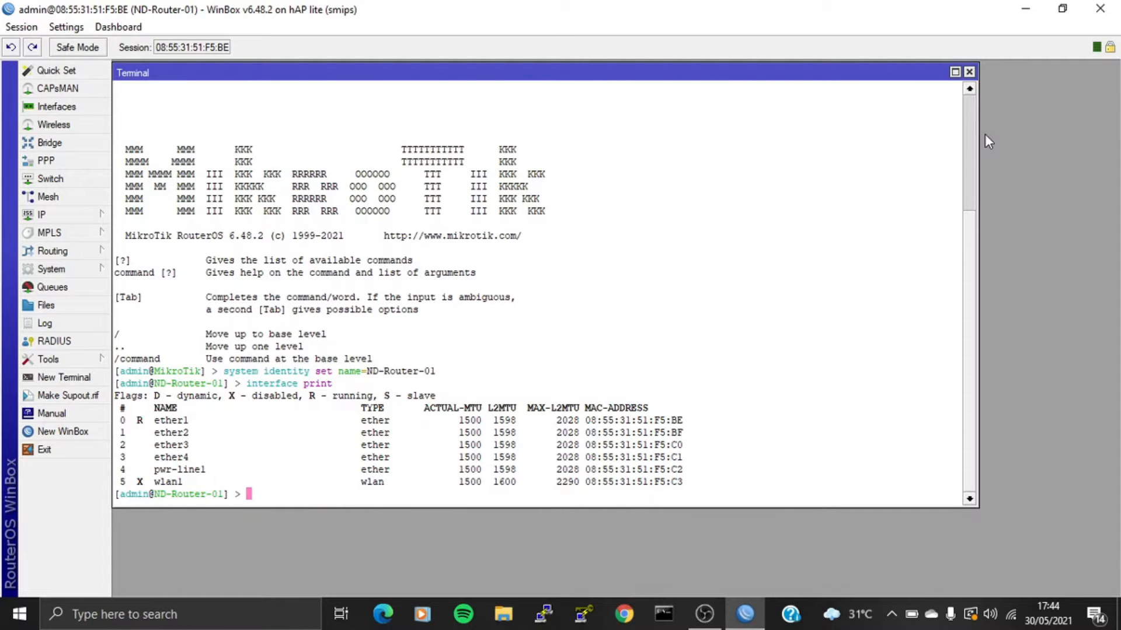
Give ether1 the comment REMOTE.
text(int)
key(Tab)
text(set ether1 com)
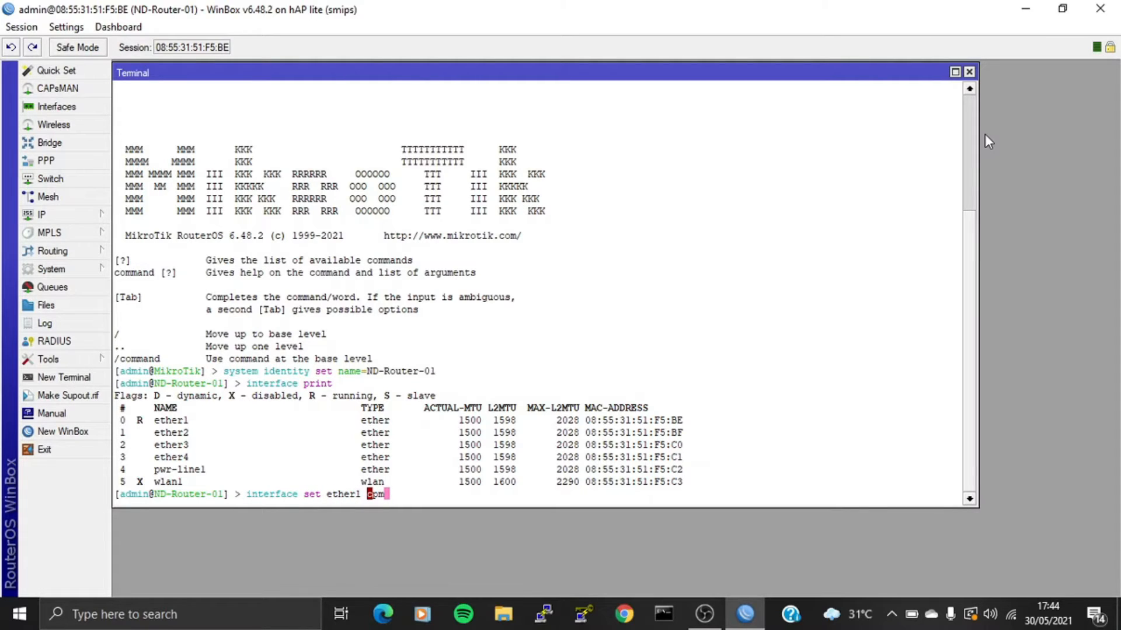
key(Tab)
text(REMOTE)
key(Return)
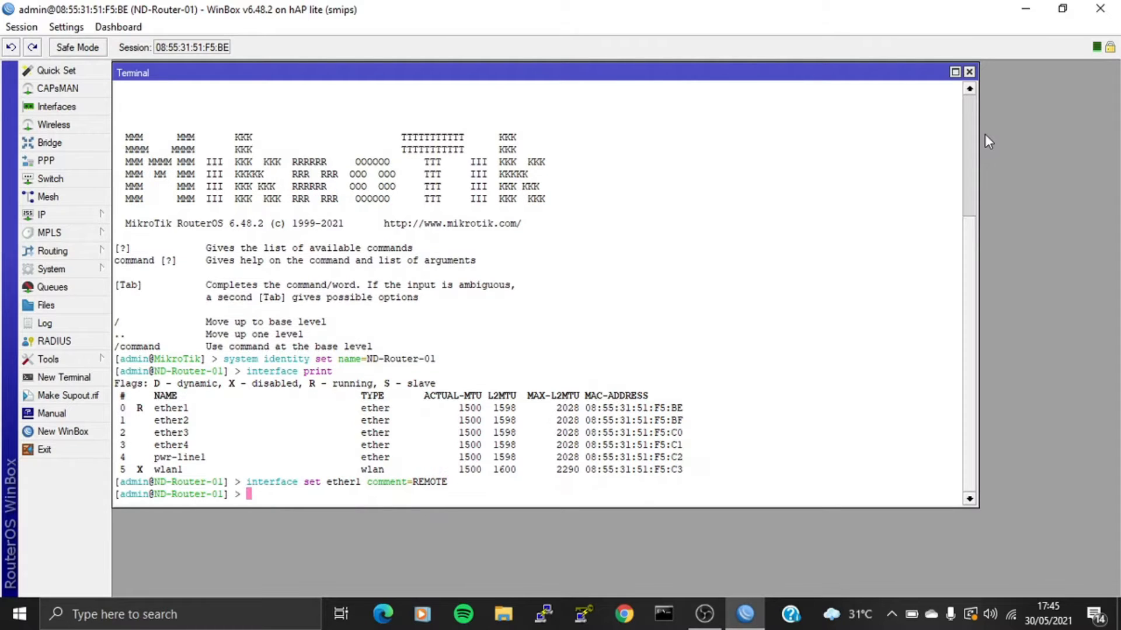
Give wlan1 the comment AP-Station and print interfaces to check both comments.
text(interface set wlan1 c)
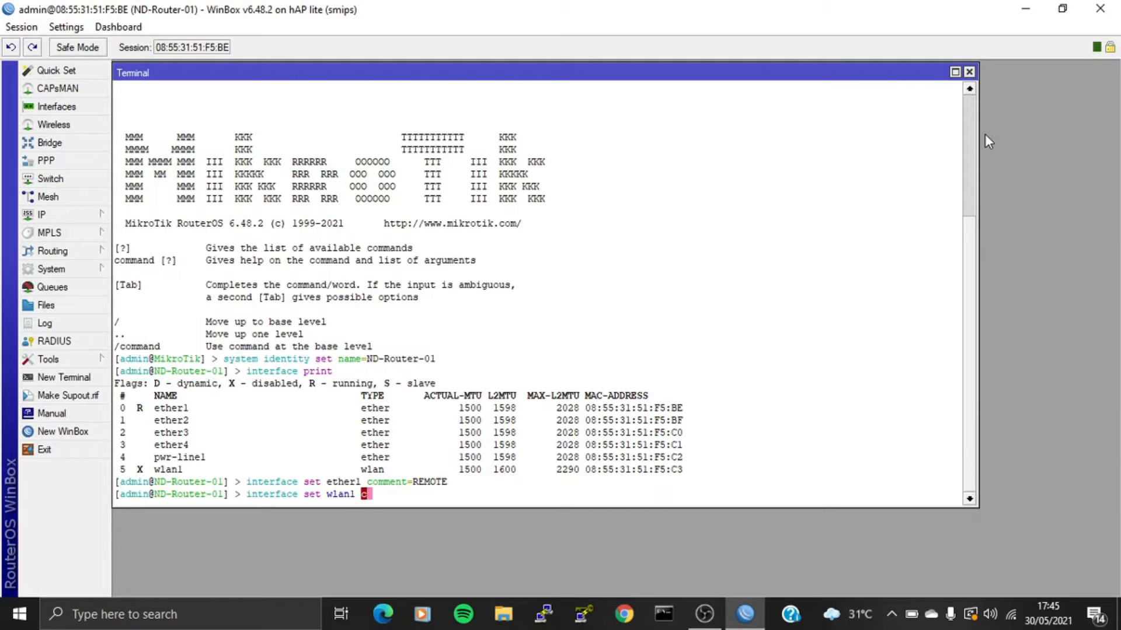
text(omment=AP-Station)
key(Return)
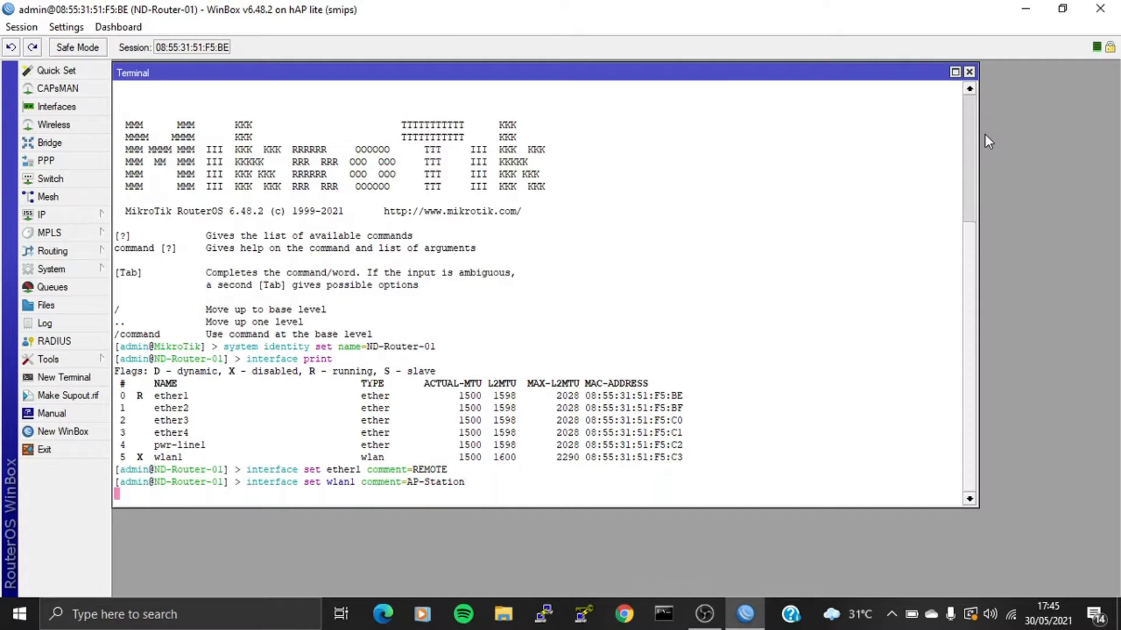
text(interface print)
key(Return)
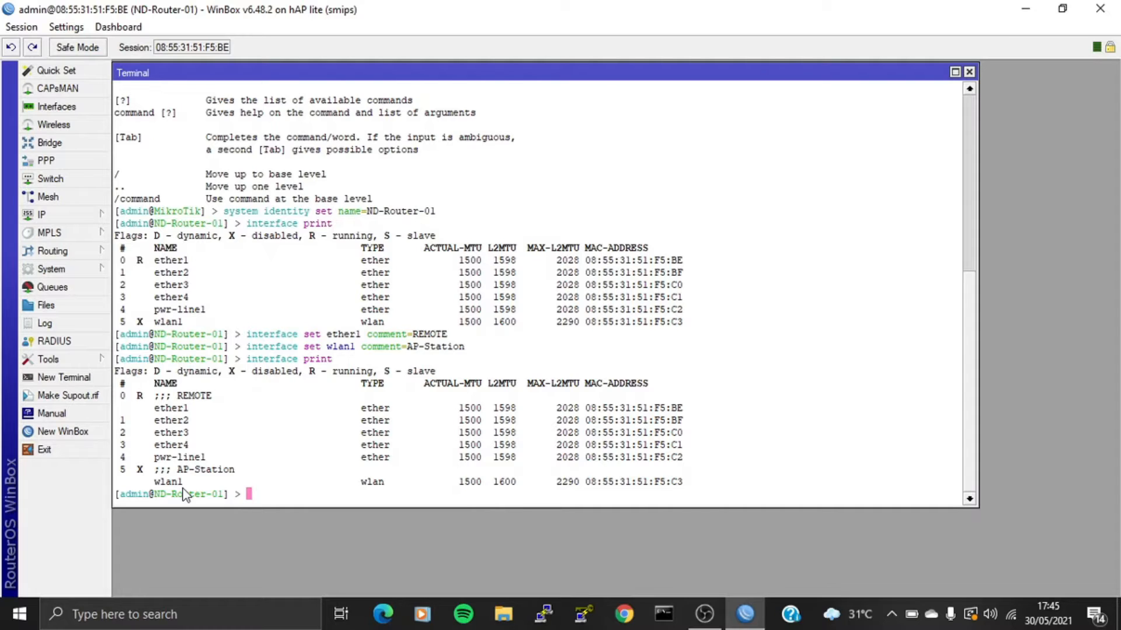
Define security profile auth-isp: dynamic-keys, wpa-psk/wpa2-psk authentication, aes-ccm,tkip unicast ciphers.
text(interface wireless secu)
key(Tab)
text(add name=)
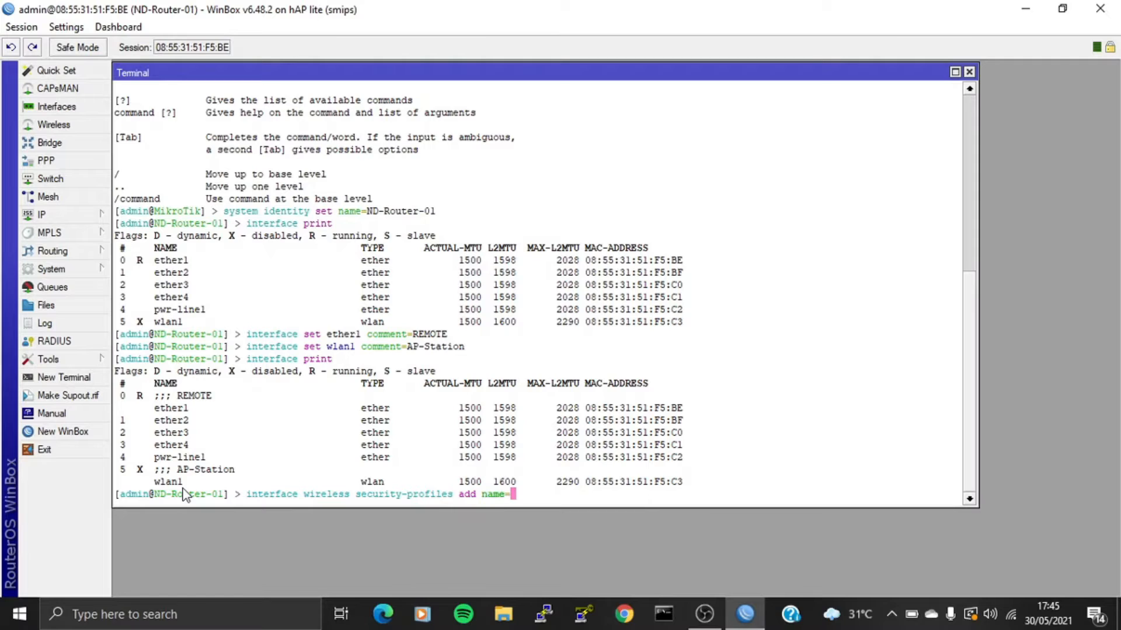
text(auth-isp mode=dynamic-keys auth)
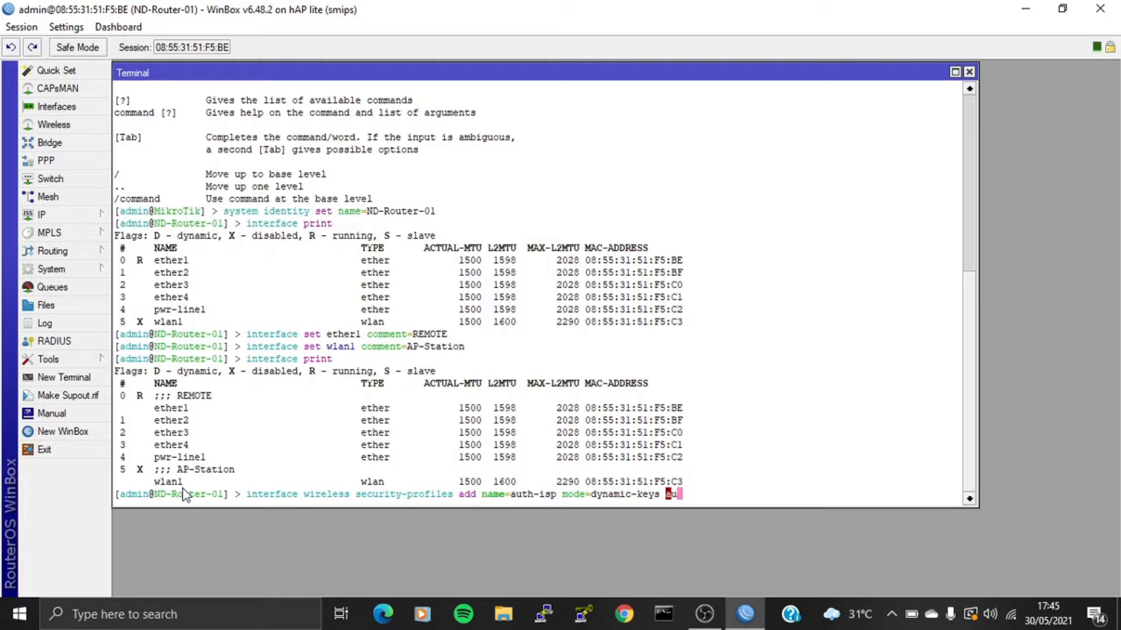
key(Tab)
text(wpa-ps)
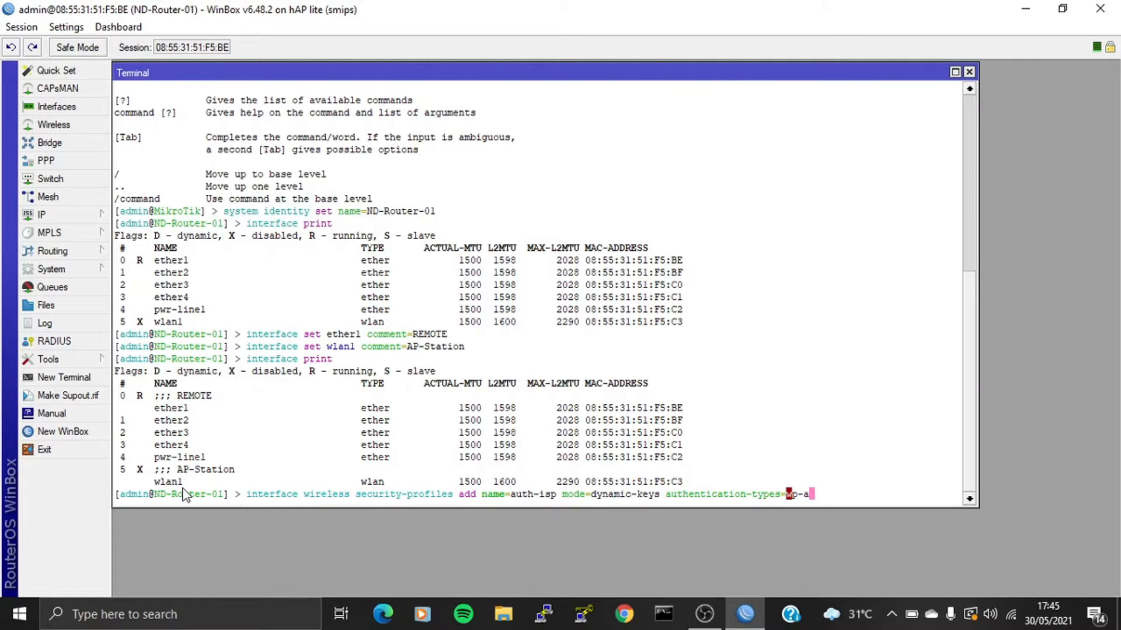
text(k,wpa2-psk )
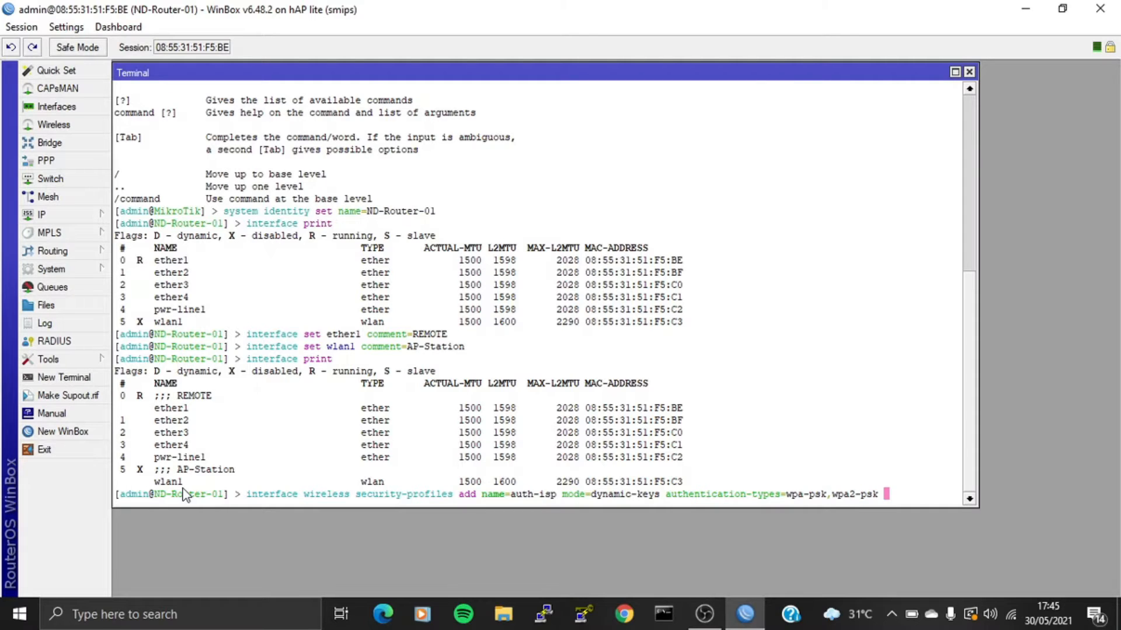
text(unicast-ciphers=aes-ccm,tkip group-v)
key(BackSpace)
text(c)
key(Tab)
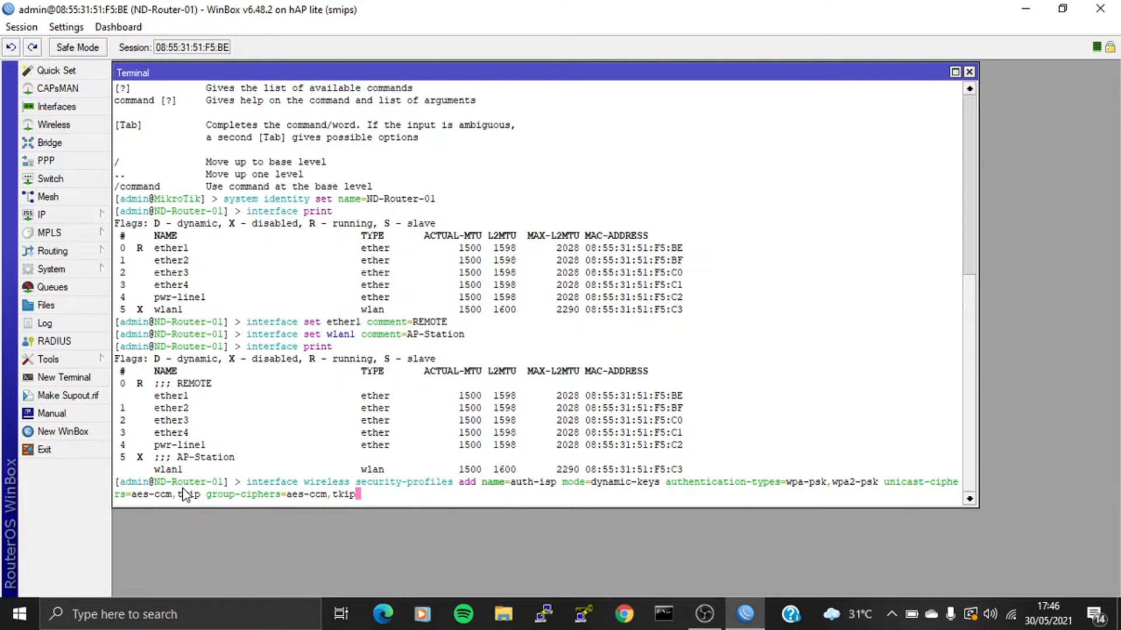
Add aes-ccm,tkip group ciphers and the WPA/WPA2 pre-shared key, create auth-isp, and list profiles.
key(Tab)
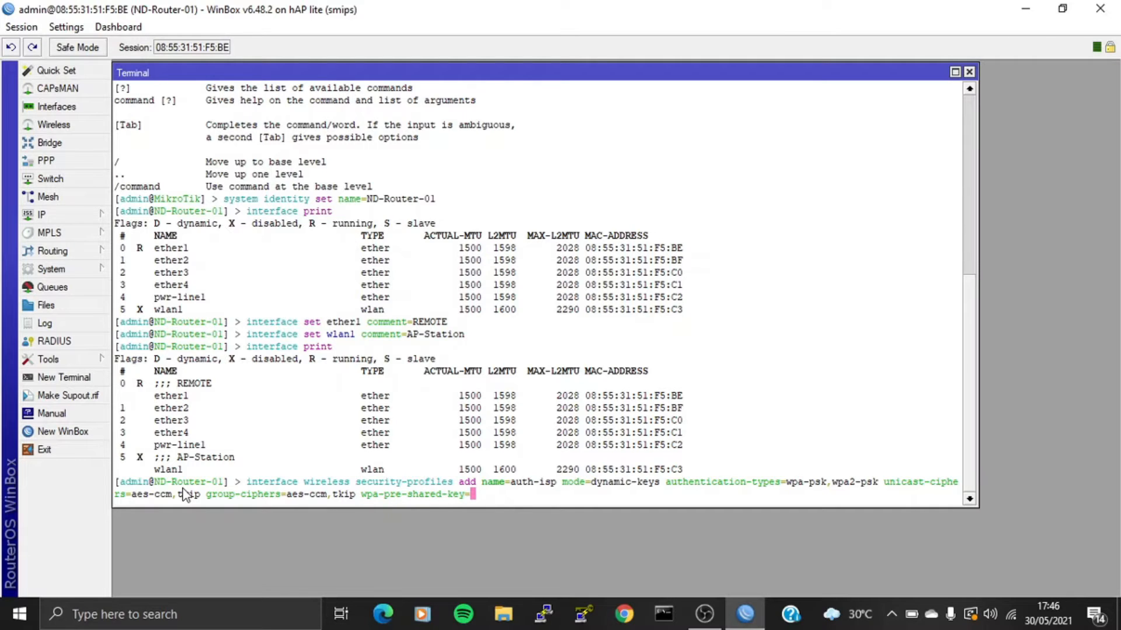
key(Tab)
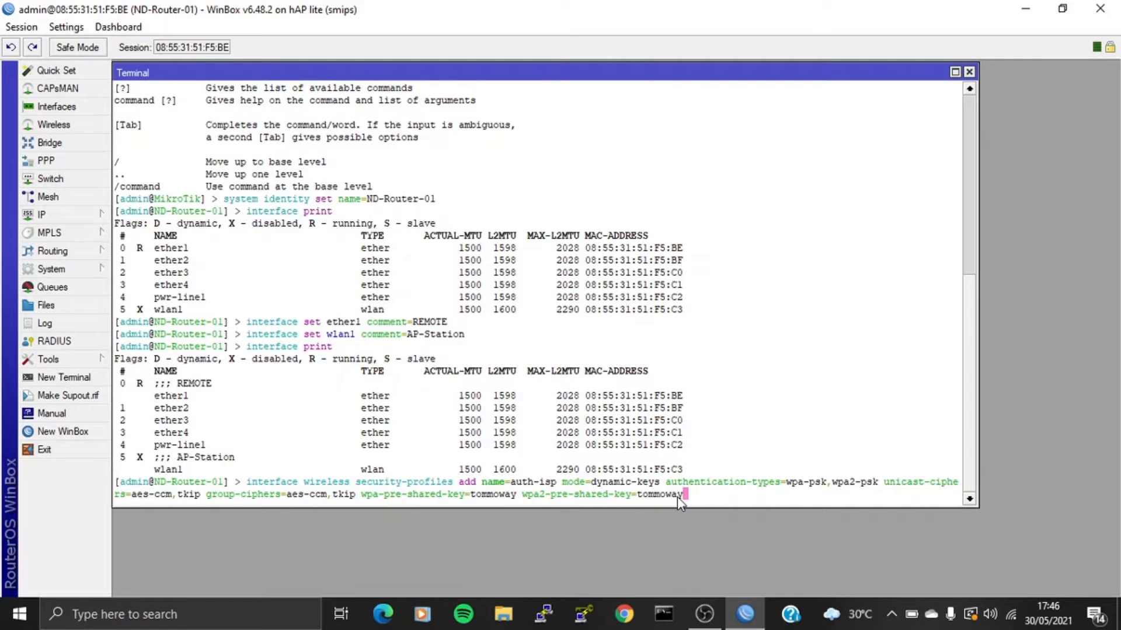
key(Return)
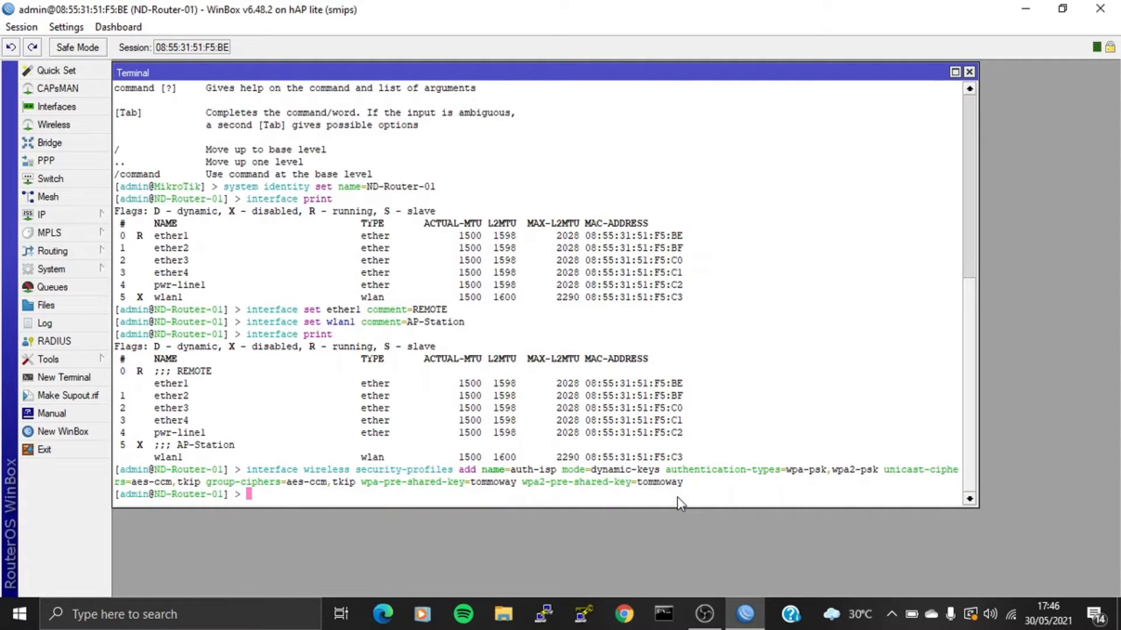
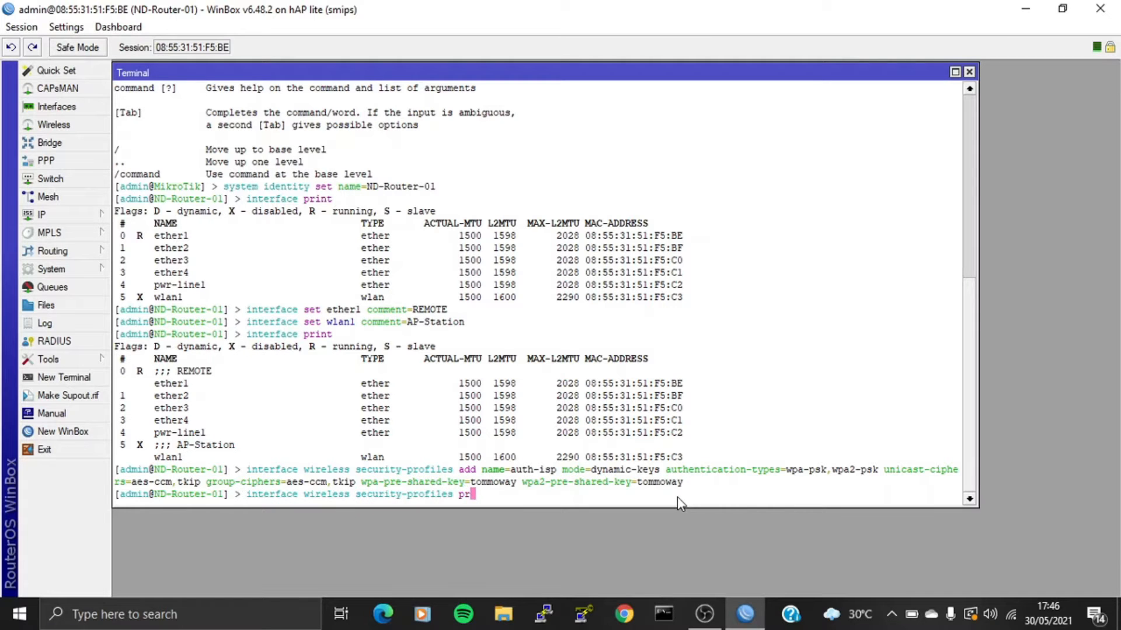
key(Return)
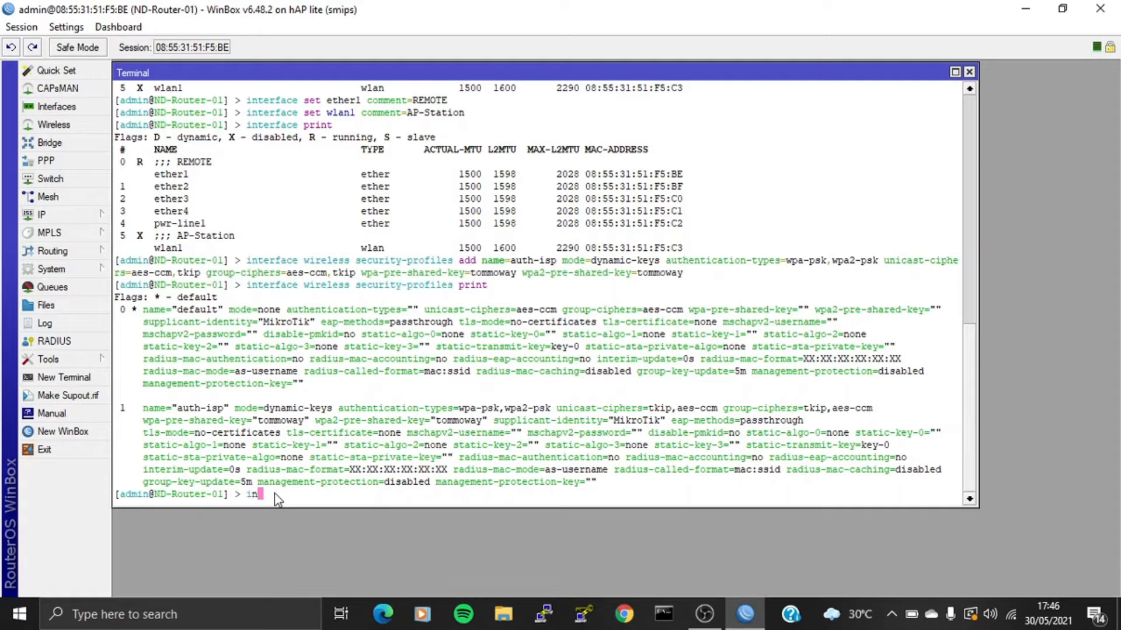
Enable wlan1 and print interfaces to confirm it no longer shows the disabled flag.
text(enable wlan1)
key(Return)
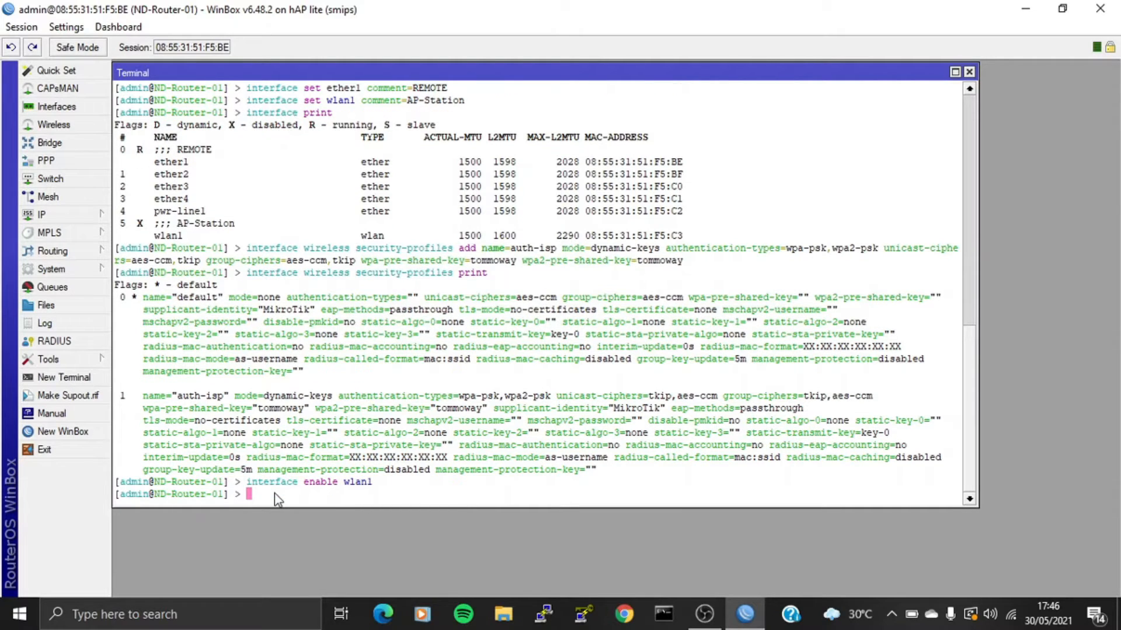
text(interface print)
key(Return)
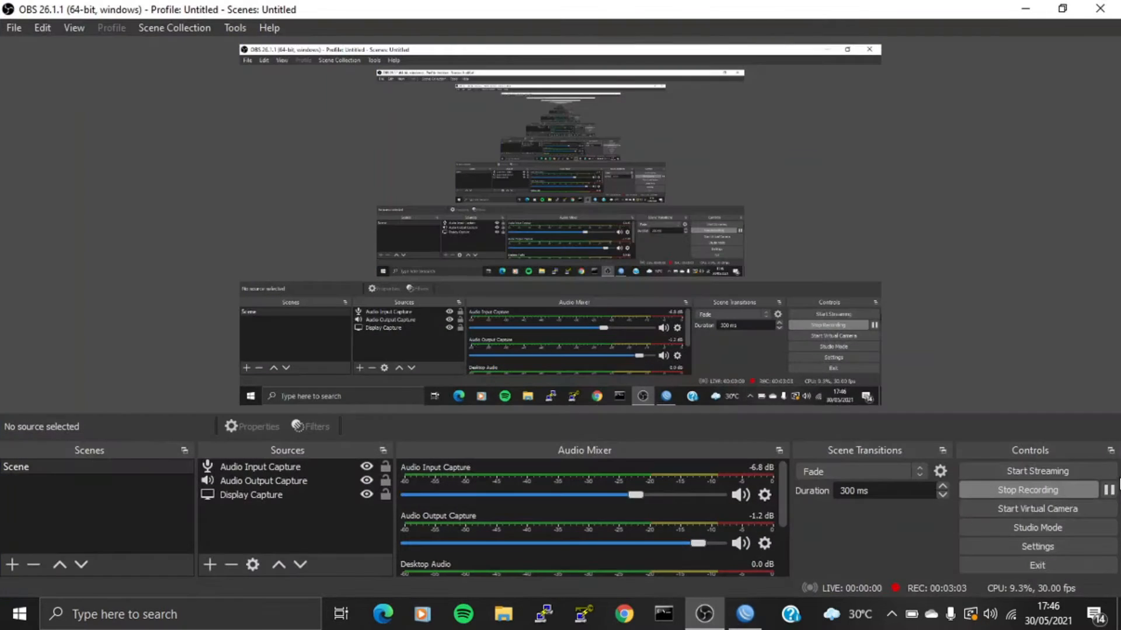
Minimize the OBS Studio window so the WinBox terminal is visible.
click(1020, 9)
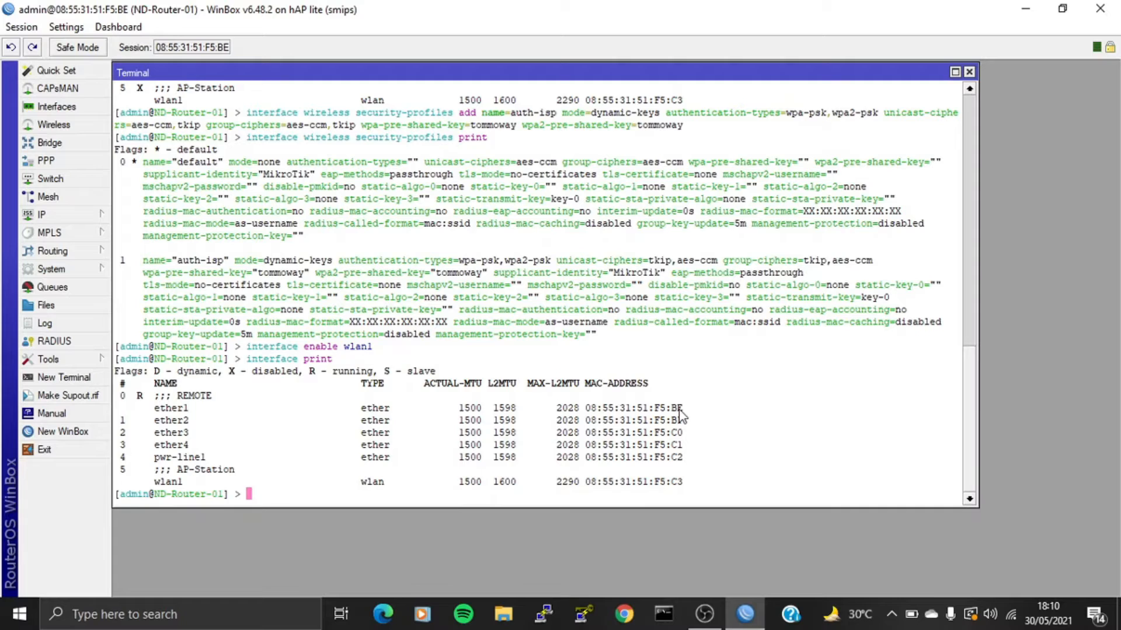
Scan wireless networks on wlan1, stopping once access points like tpwk and OURS are listed.
text(interface wireless scan wlan1)
key(Return)
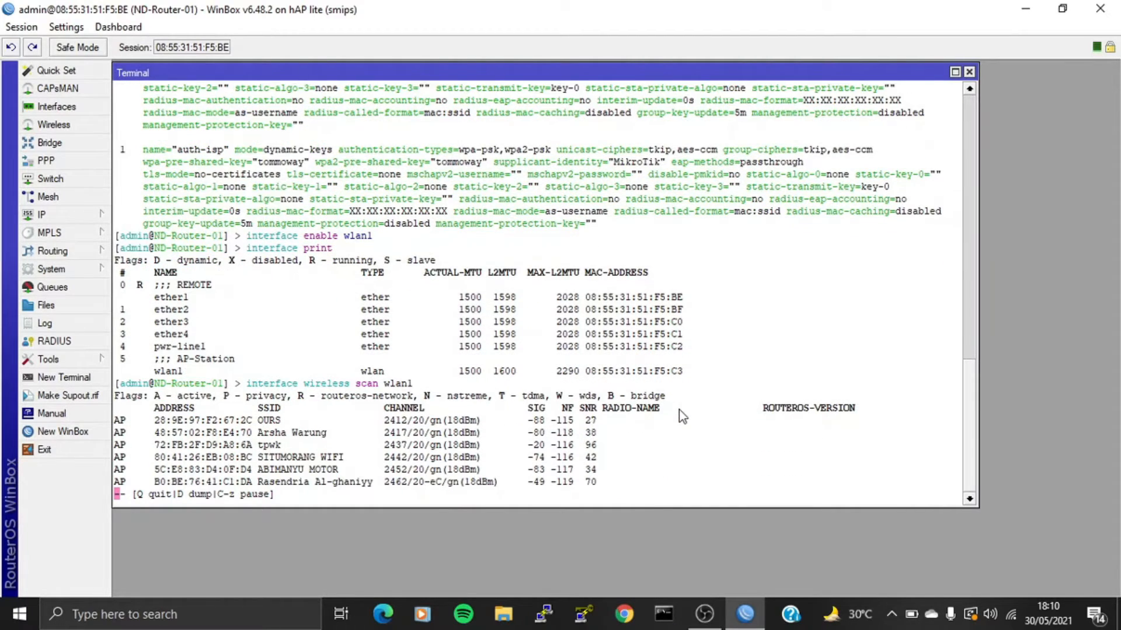
key(q)
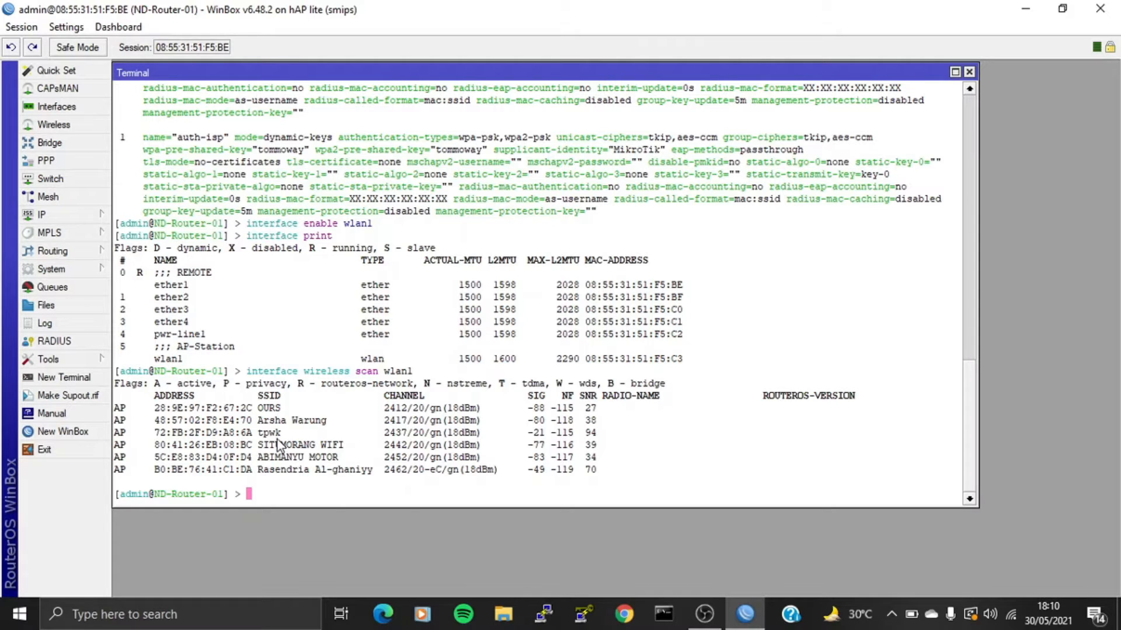
Set wlan1 to station mode, band 2ghz-b/g/n, SSID tpwk, security profile auth-isp, then print wireless settings.
text(interface wireless set wlan1 mode=station )
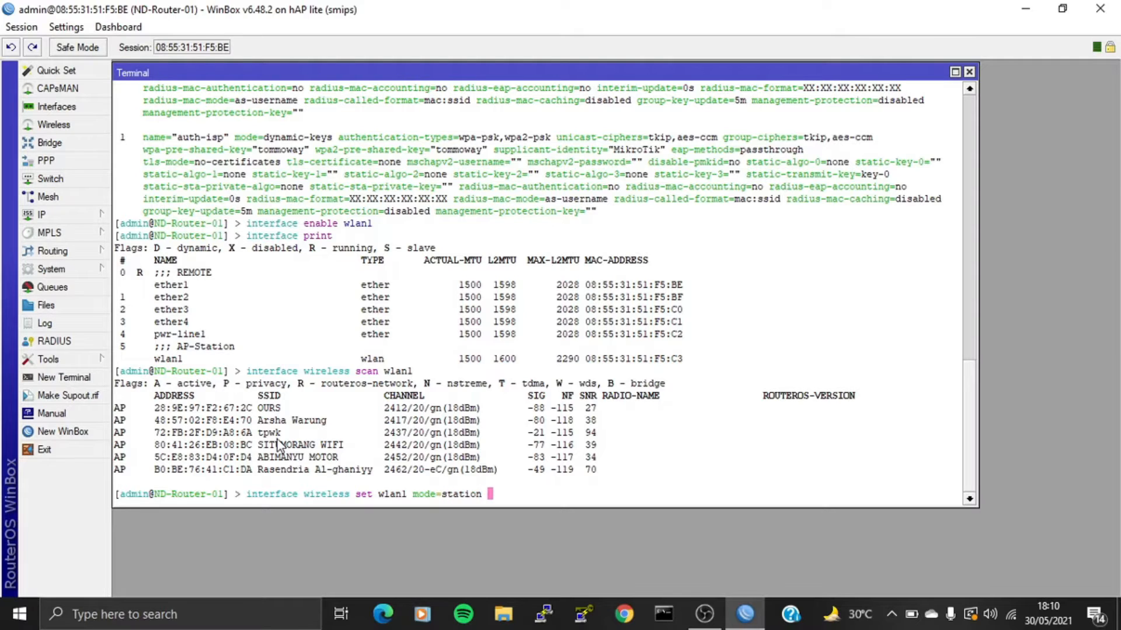
text(band=)
text(hz-b/g/n )
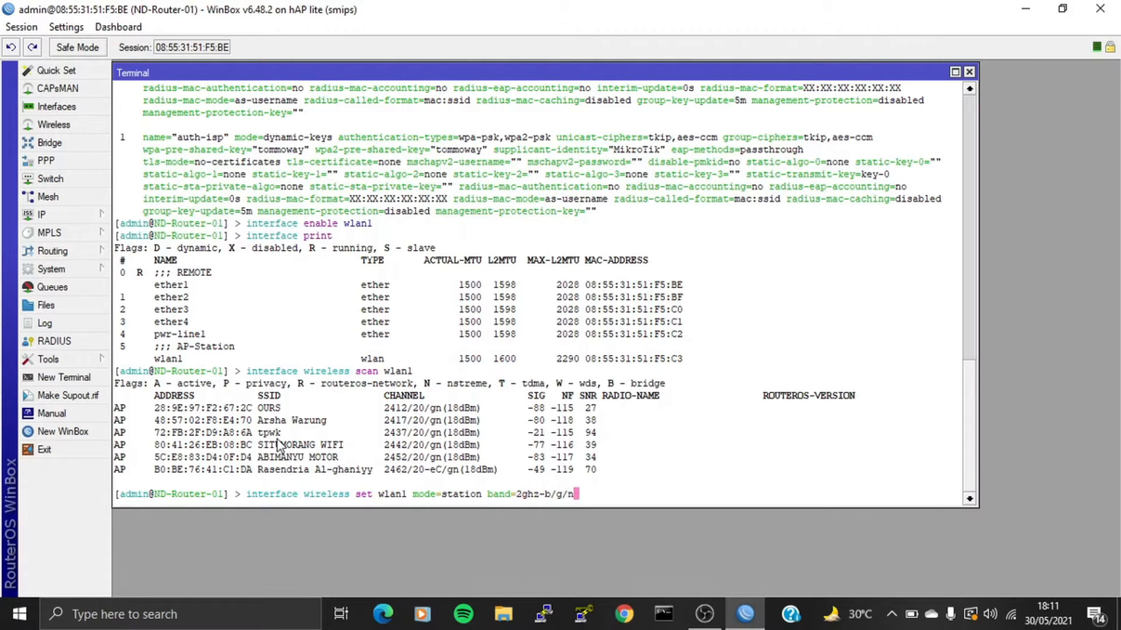
text(ss)
text(id=")
text(VAP-G)
key(BackSpace)
key(BackSpace)
key(BackSpace)
key(BackSpace)
key(BackSpace)
key(BackSpace)
text(tpwk)
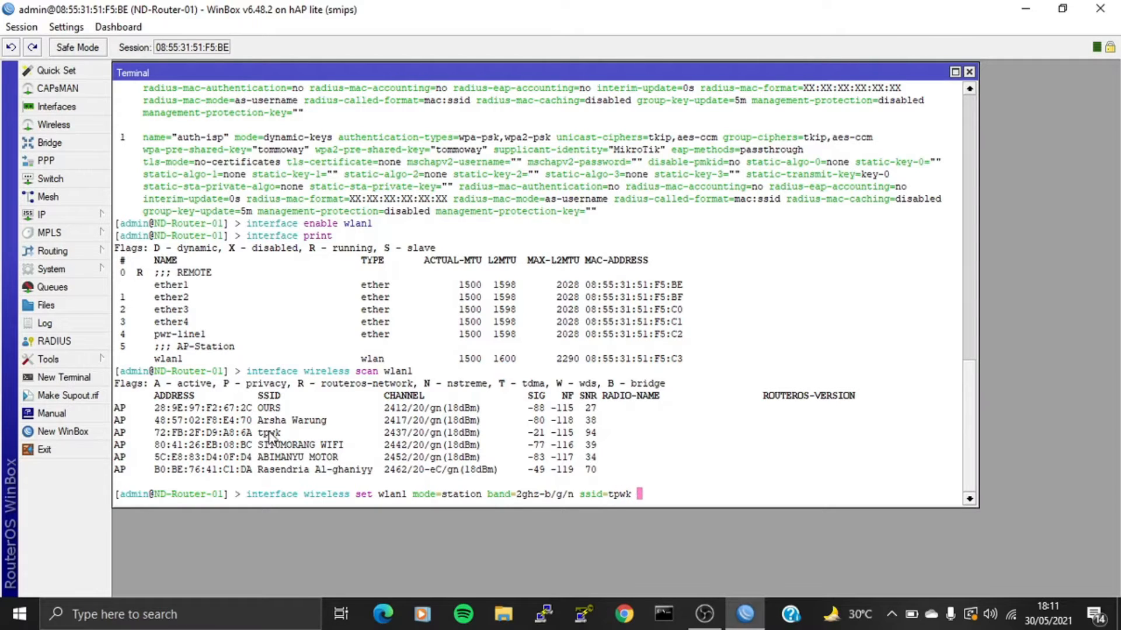
text( security-profile=auth-isp)
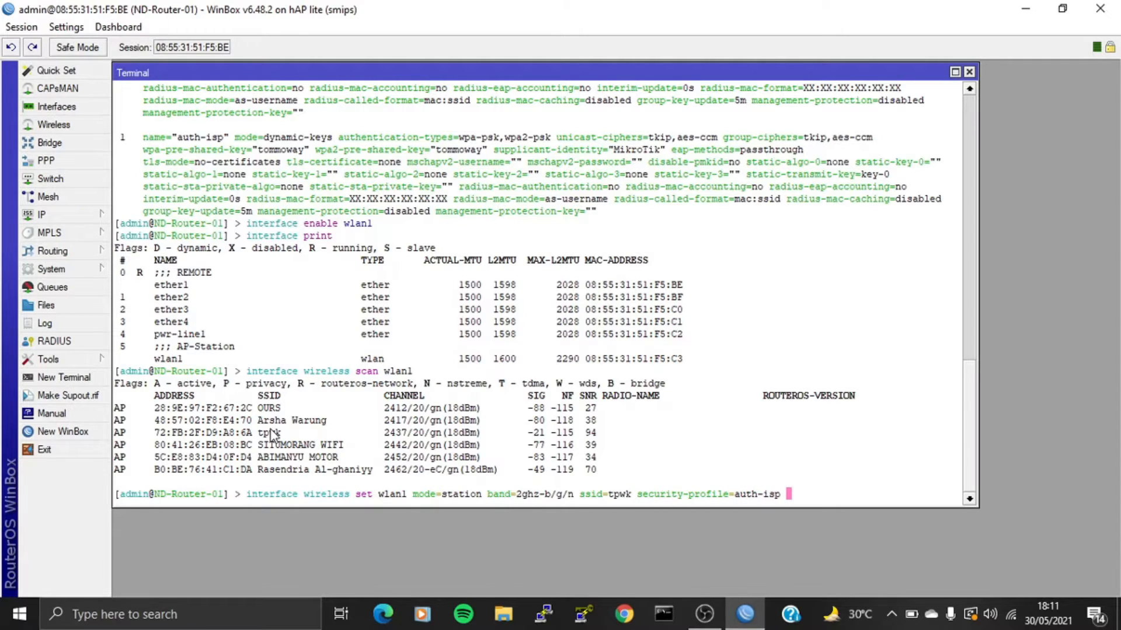
key(Return)
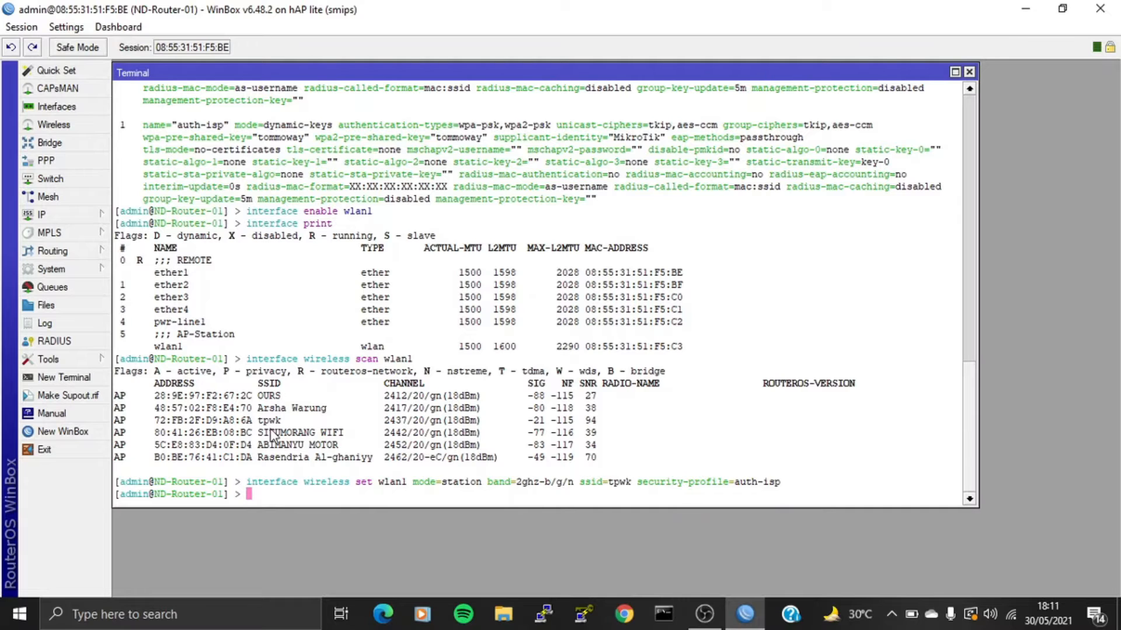
text(interface wireless print)
key(Return)
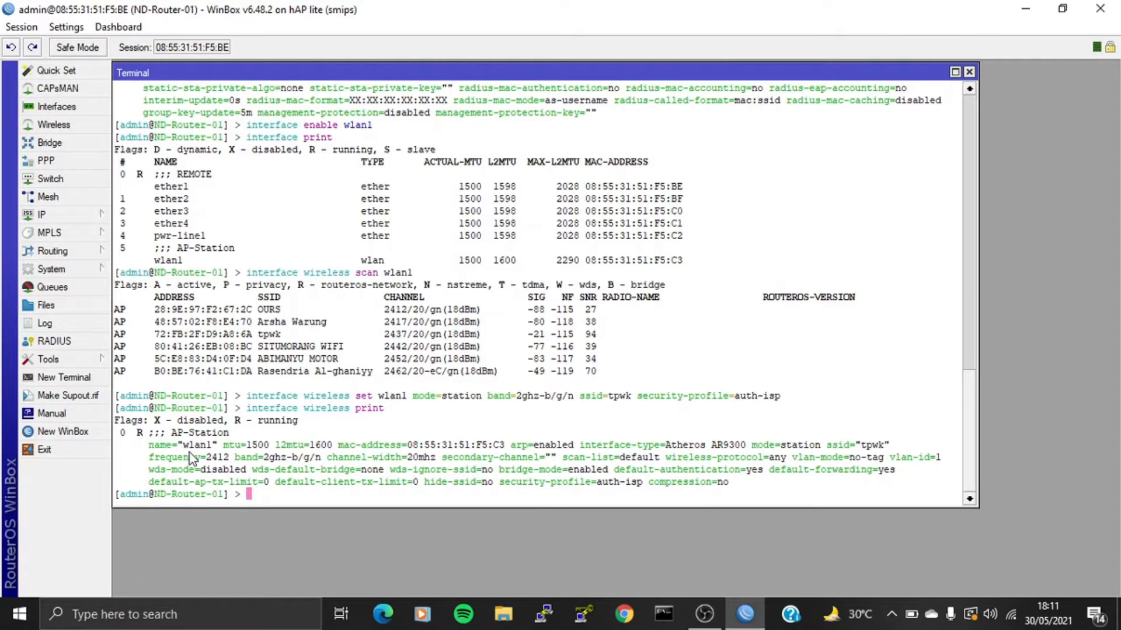
Add an enabled DHCP client on wlan1, check it bound 192.168.43.19/24, then ping 192.168.43.1.
text(ip dhcp-client add )
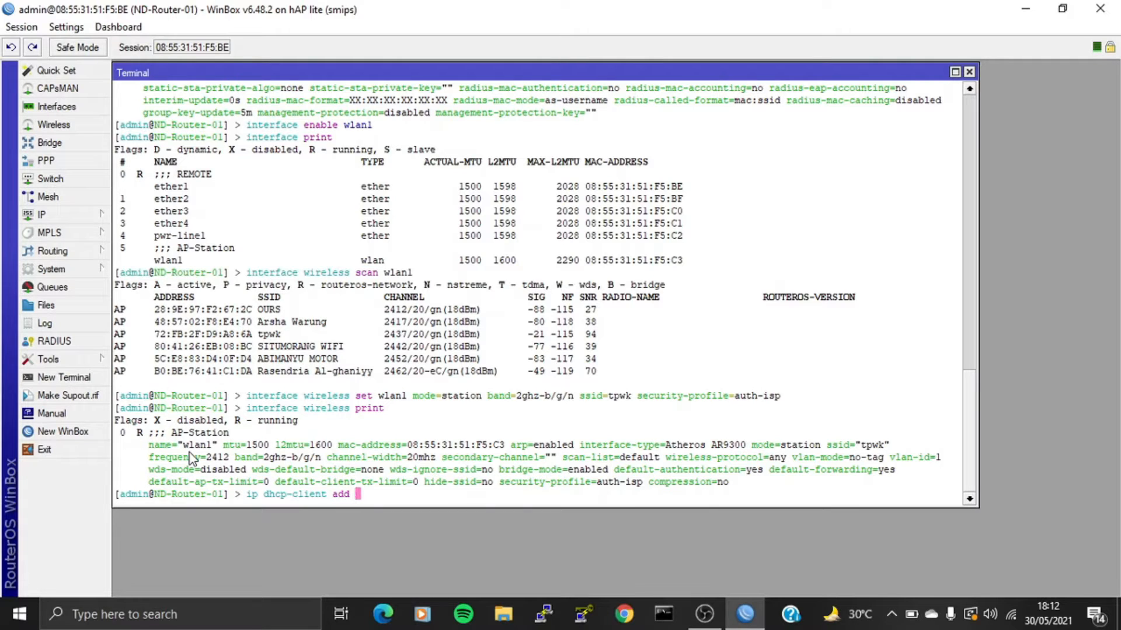
text(interface=wlan1 disabled=no)
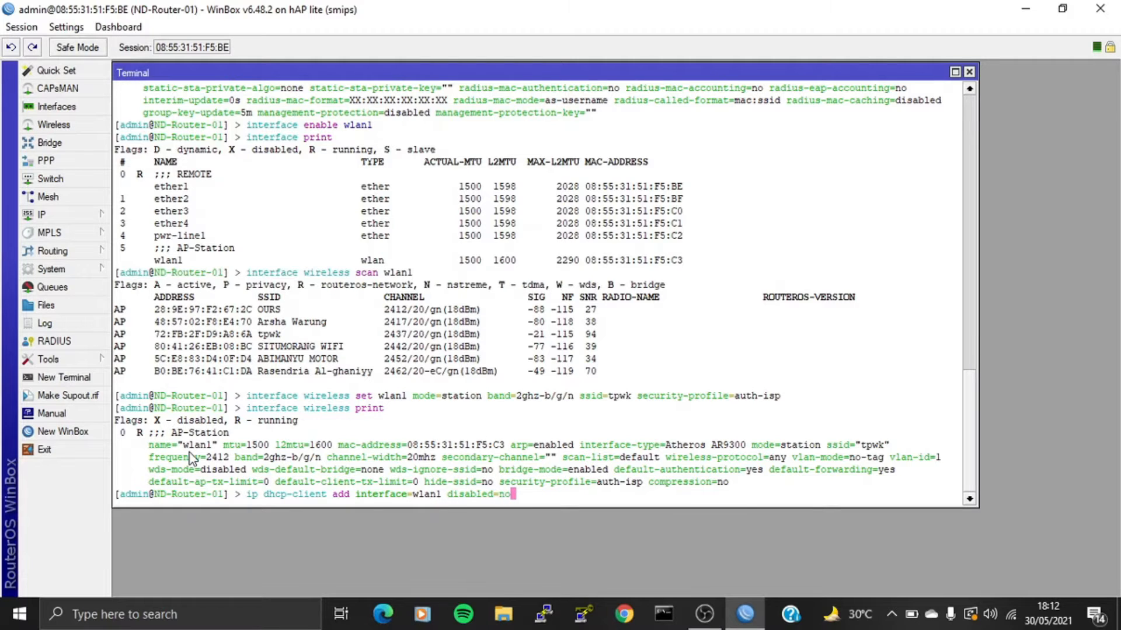
key(Return)
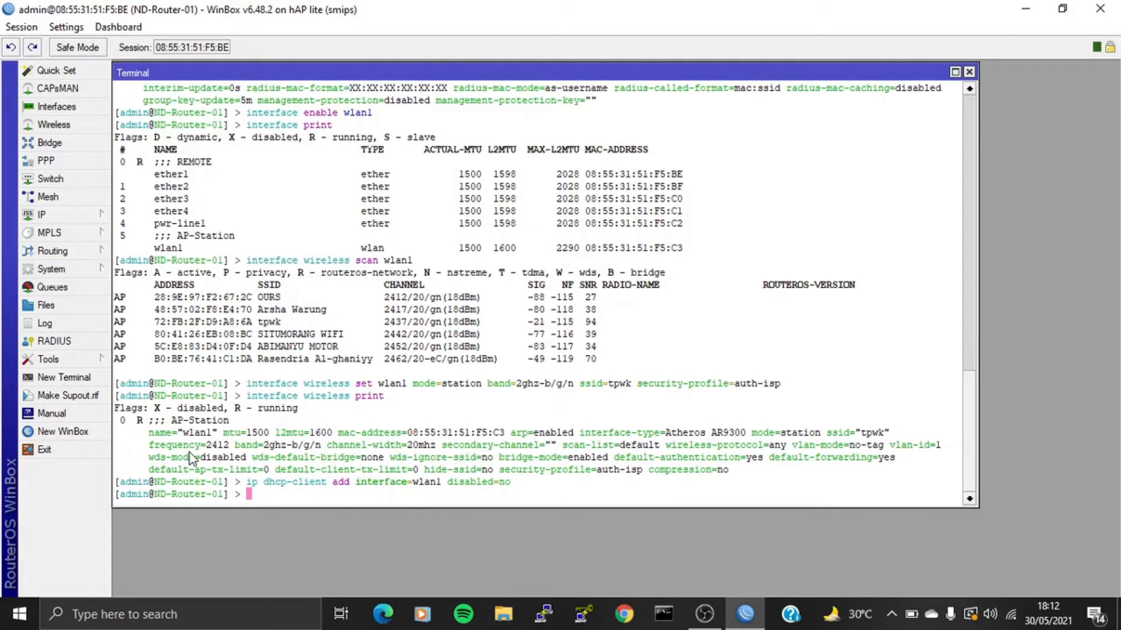
text(ip dhcp-client print)
key(Return)
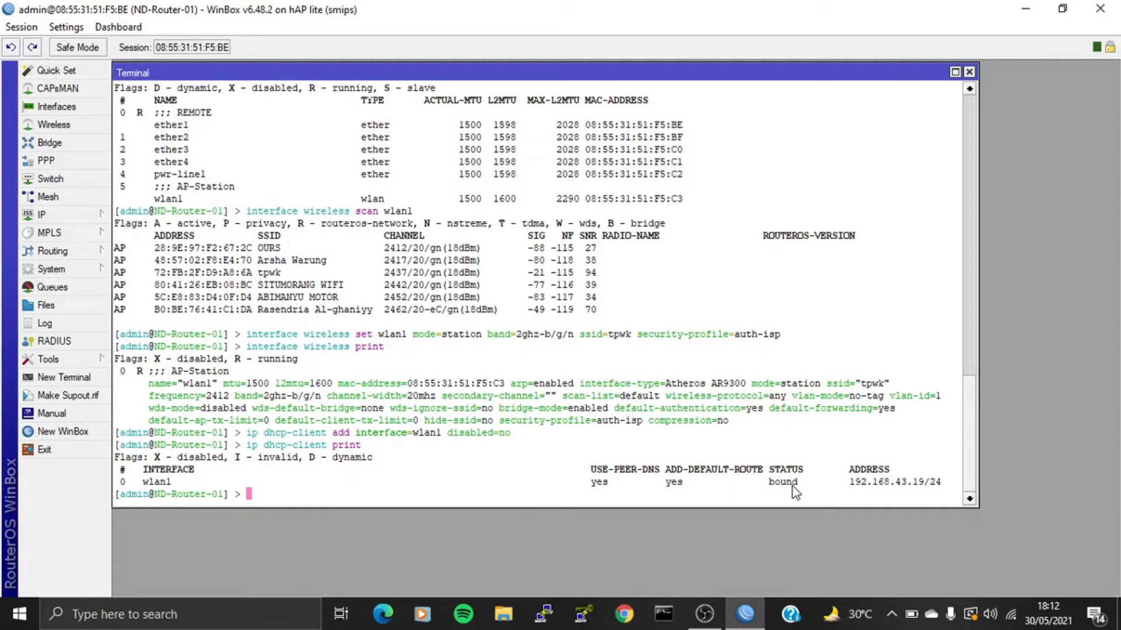
text(ping 192.168.43.1)
key(Return)
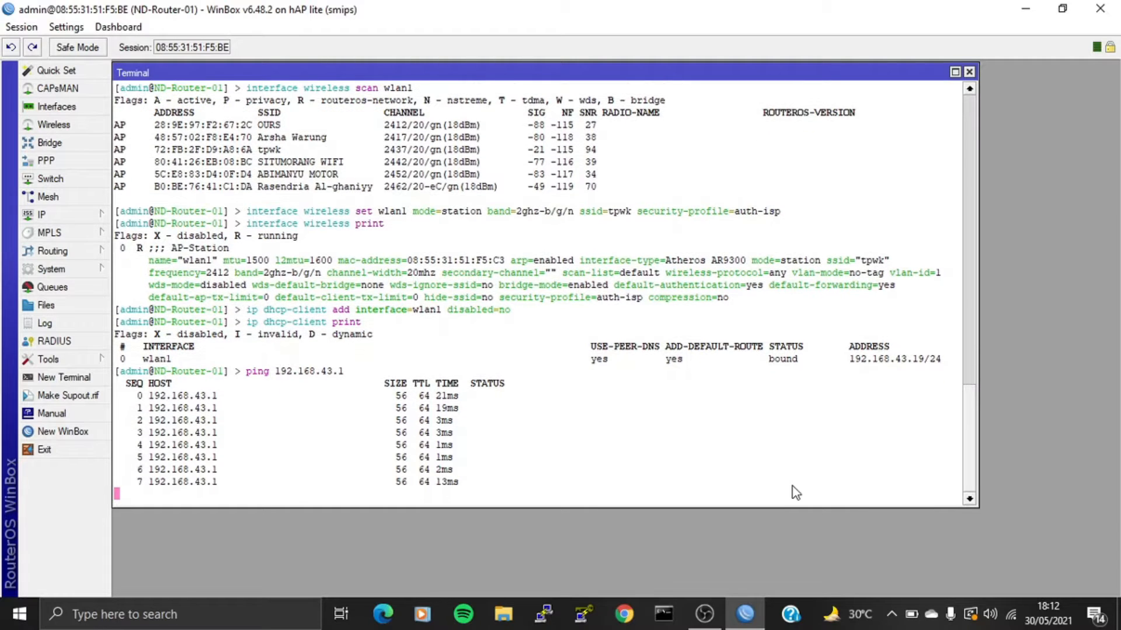
Stop the gateway ping, then ping google.com until replies from 74.125.200.138 appear.
key(ctrl+c)
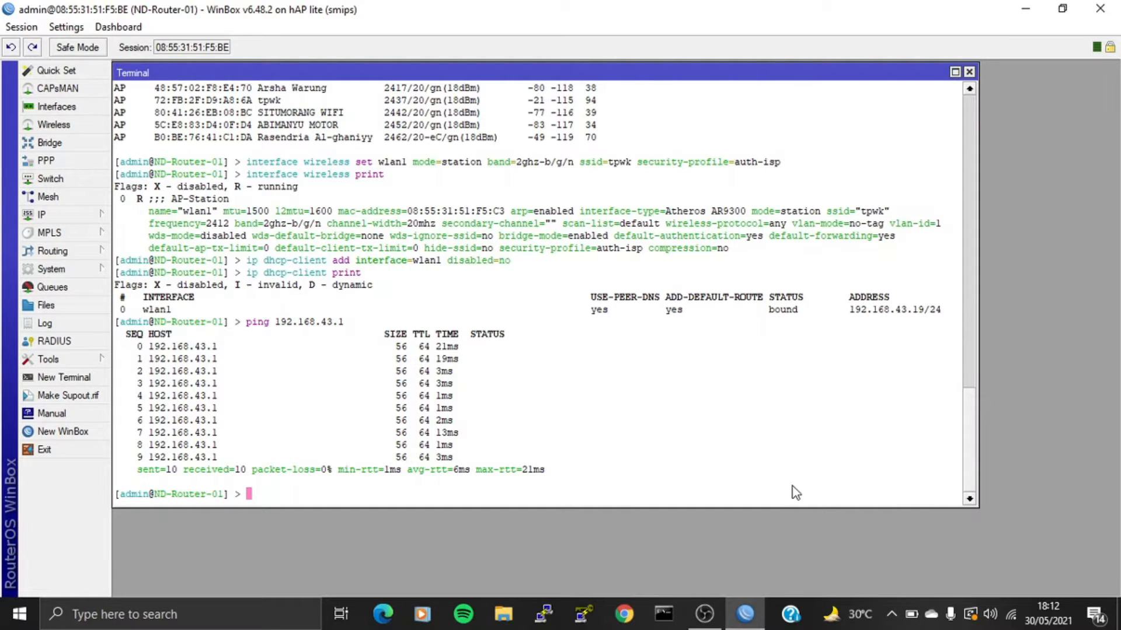
text(ping google.com)
key(Return)
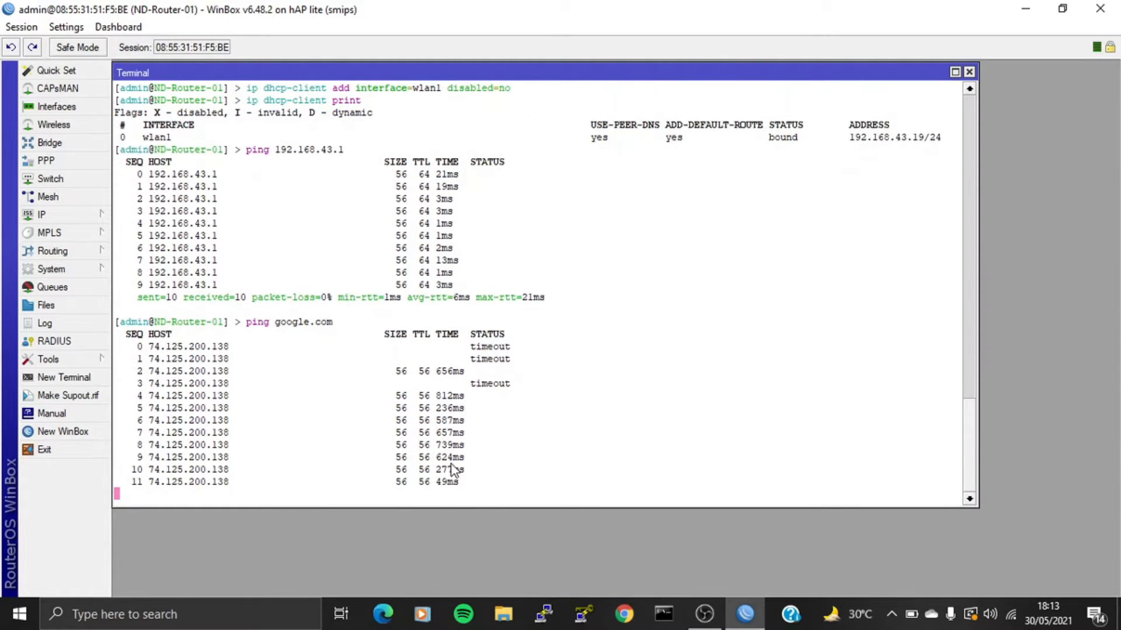
key(ctrl+c)
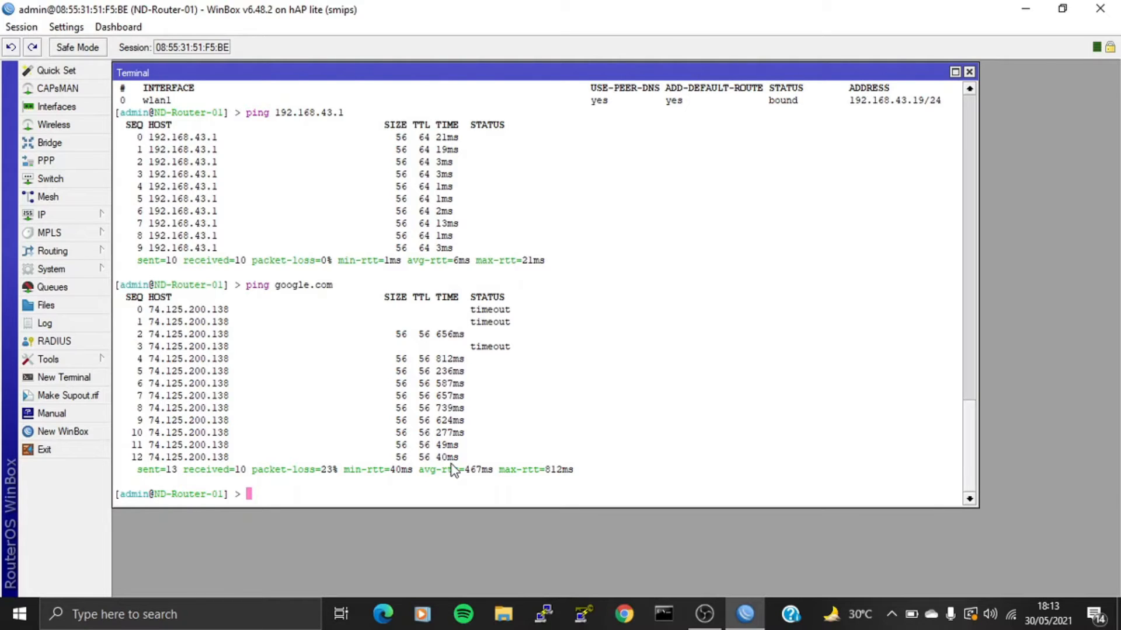
text(ip firewall nat add in)
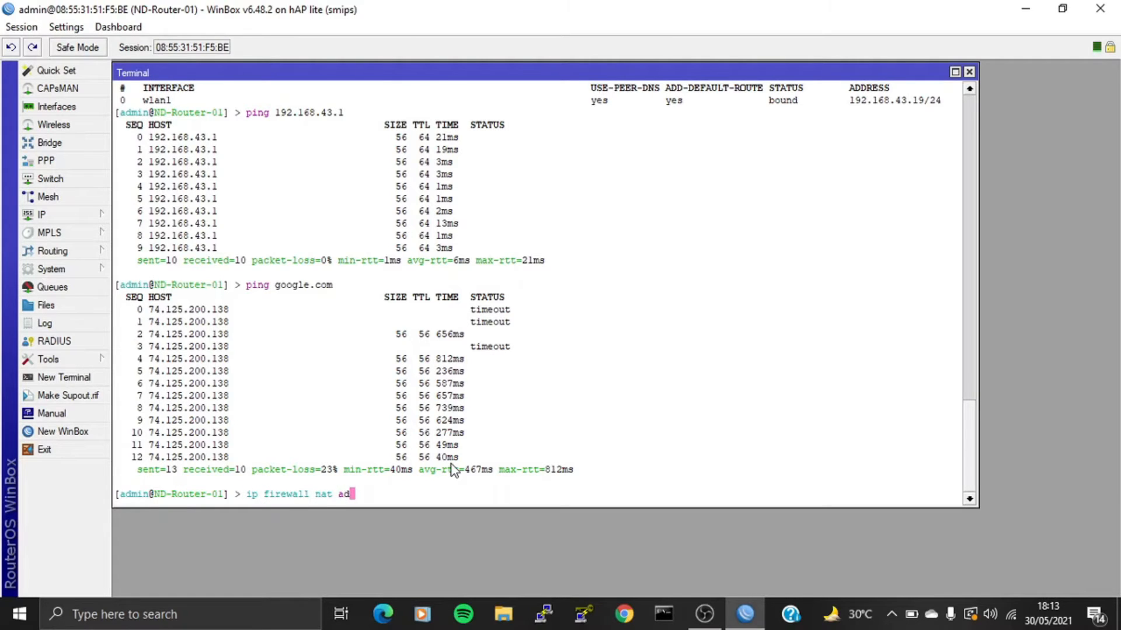
Add a NAT rule chain=srcnat, out-interface=wlan1, action=masquerade, and print the NAT rules.
key(BackSpace)
key(BackSpace)
text(chain=srcnat )
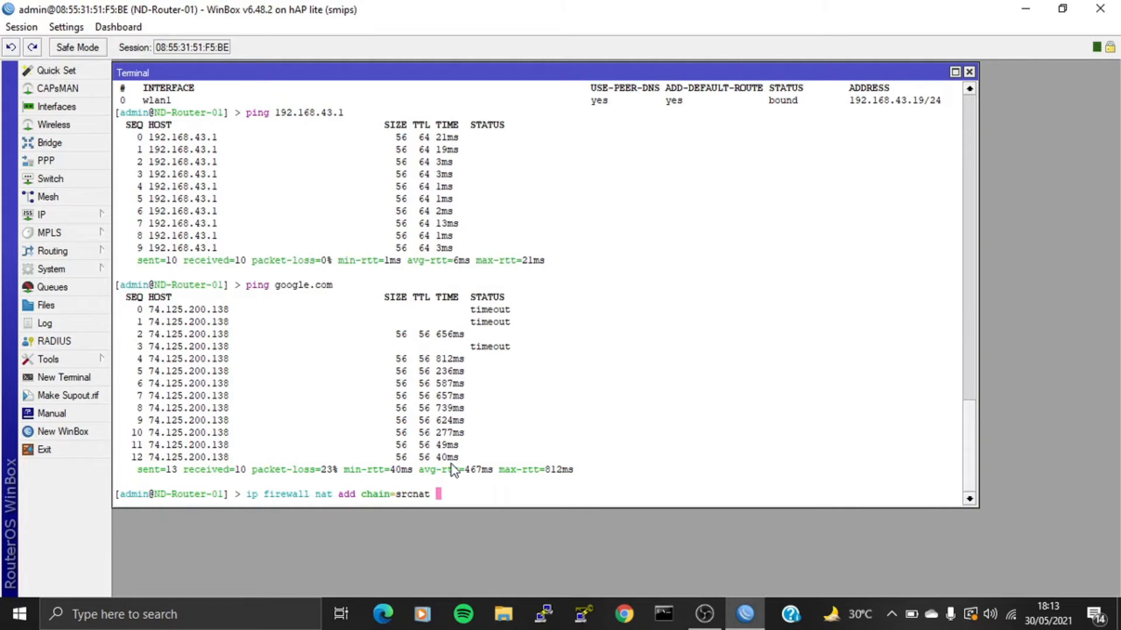
text(out-interface=wlan1 )
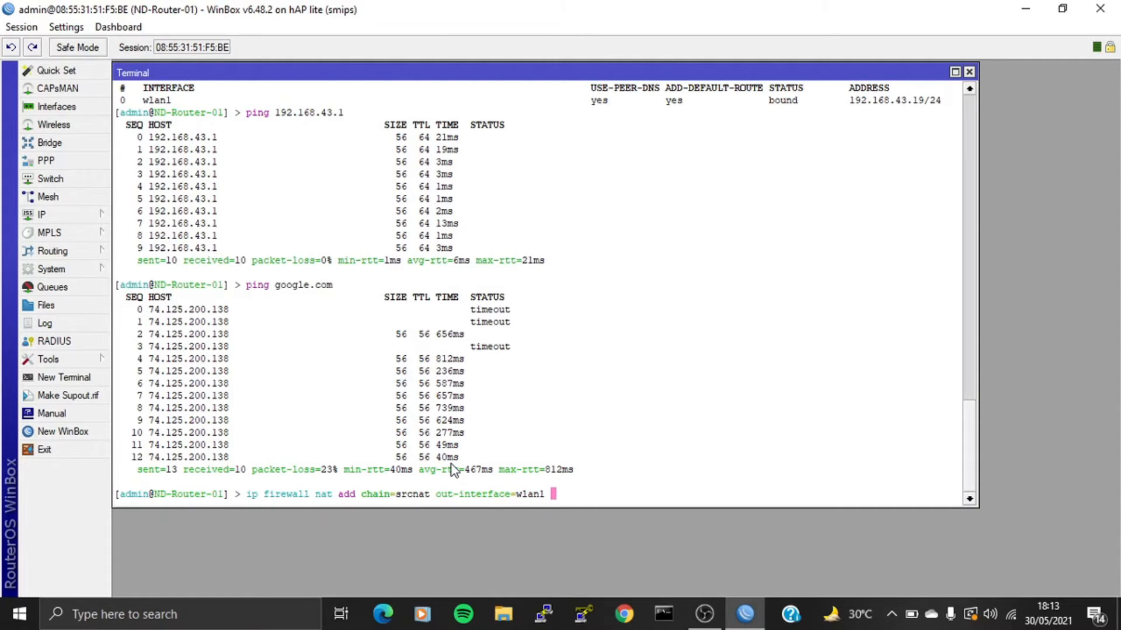
text(action=masquerade)
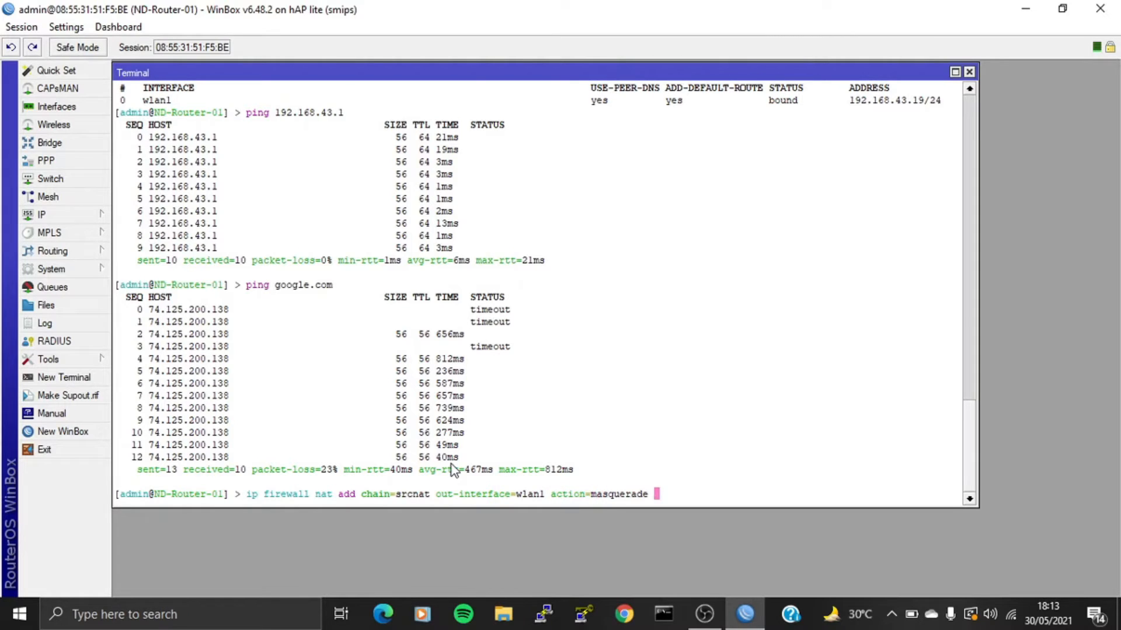
key(Return)
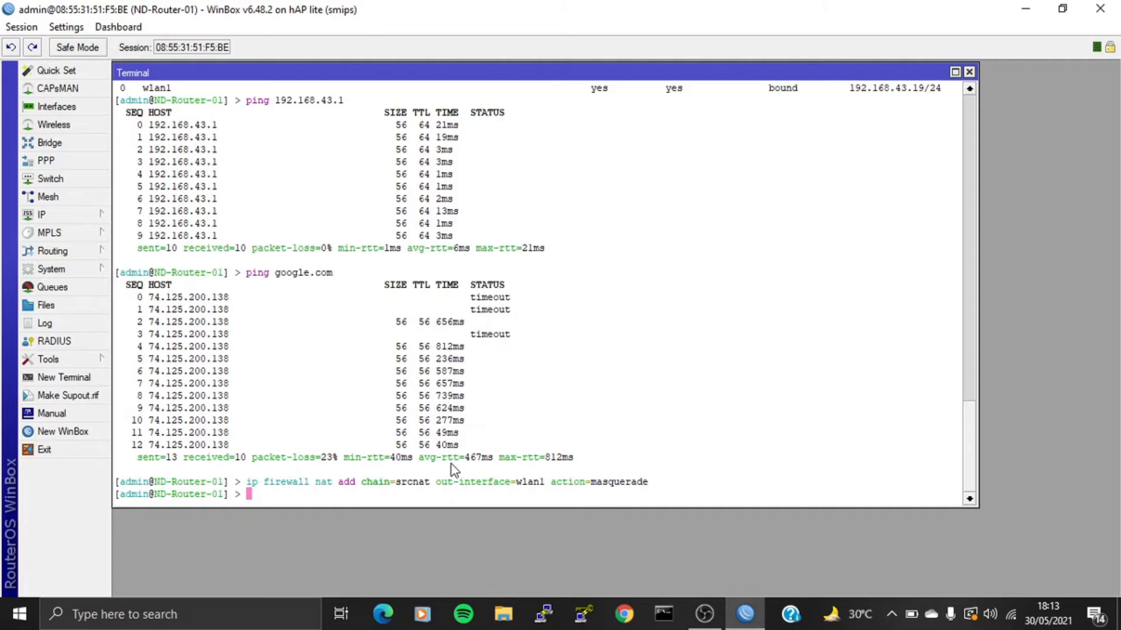
text(ip firewall nat print)
key(Return)
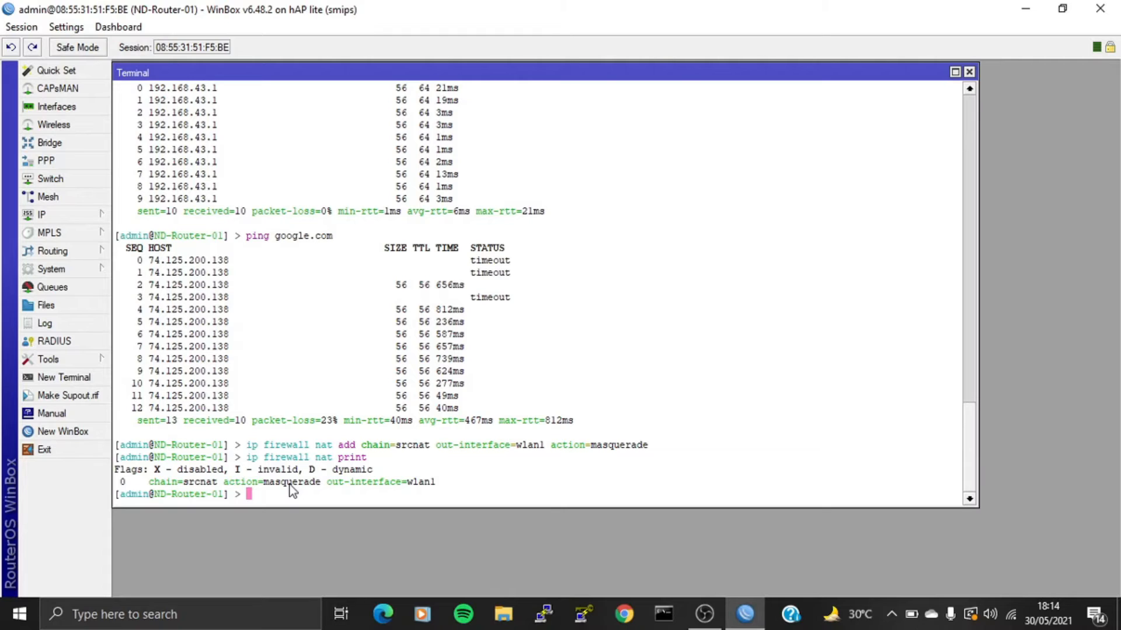
Add virtual AP on master wlan1, ap-bridge mode, SSID "VAP GURU", default security profile; list wireless interfaces.
text(interface wireless)
text(add ma)
key(Tab)
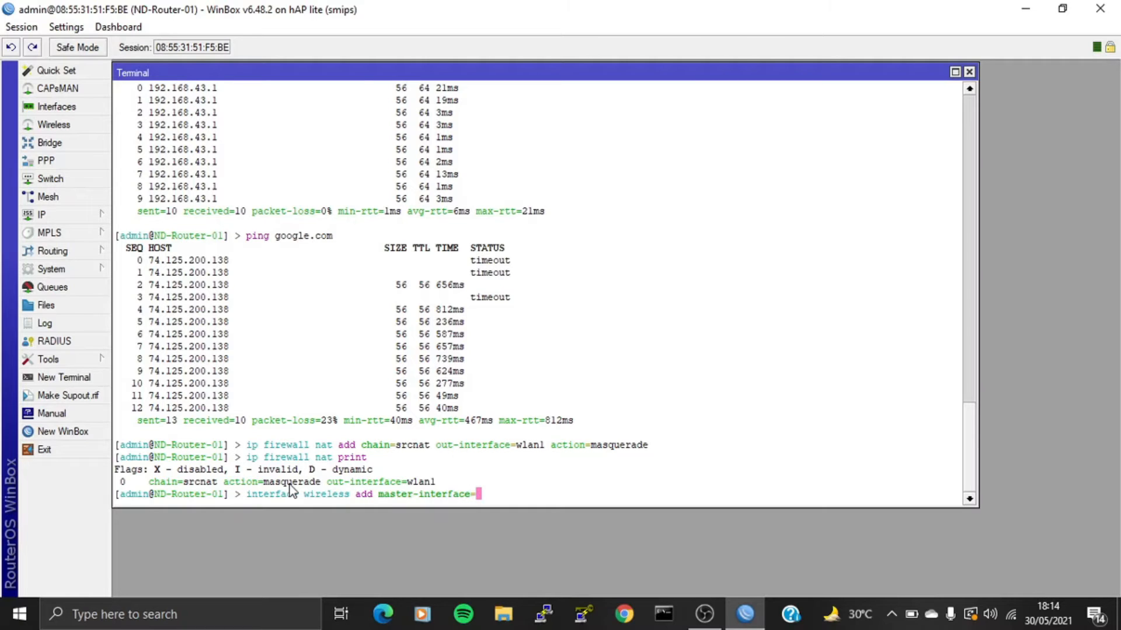
text(wlan1 mode=ap-bridge)
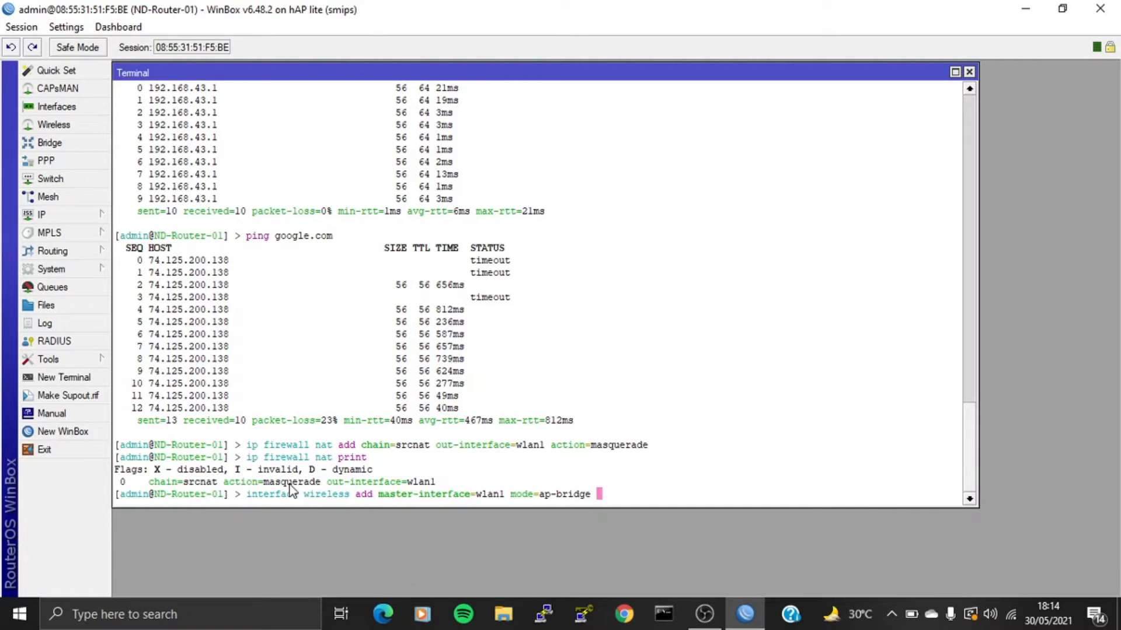
text(ssid="VAP GURU" se)
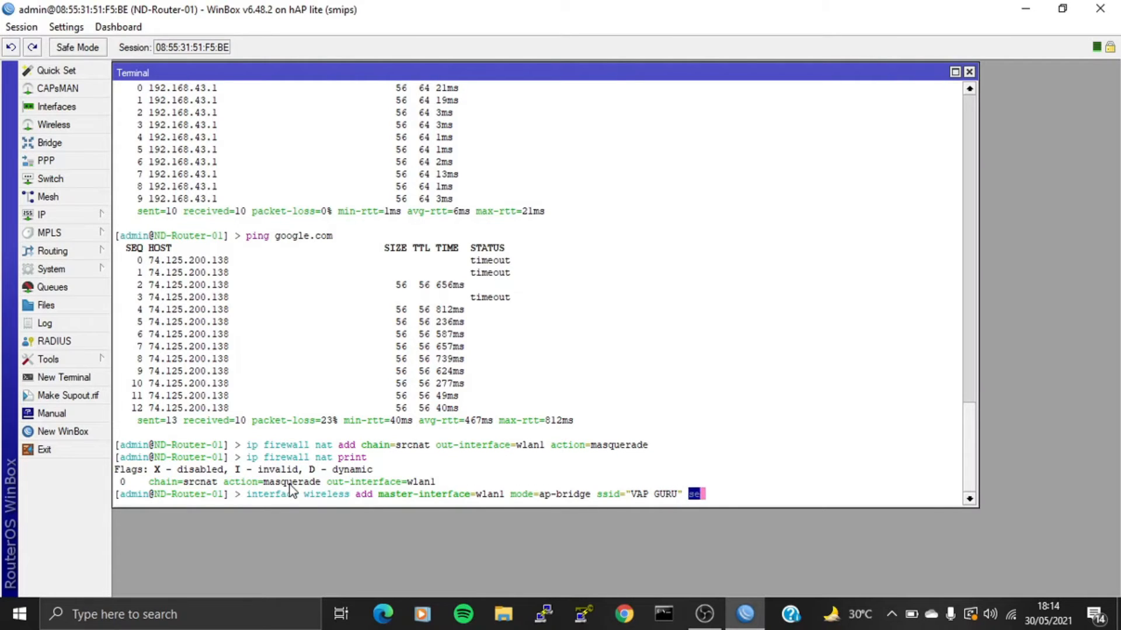
text(curity-profile=default)
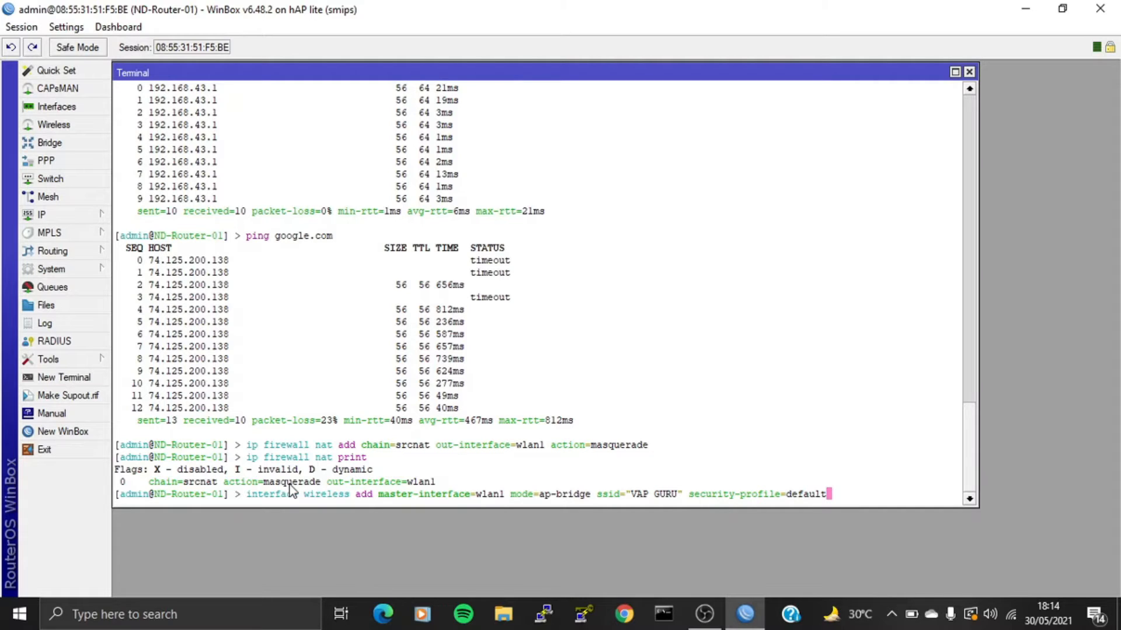
key(Return)
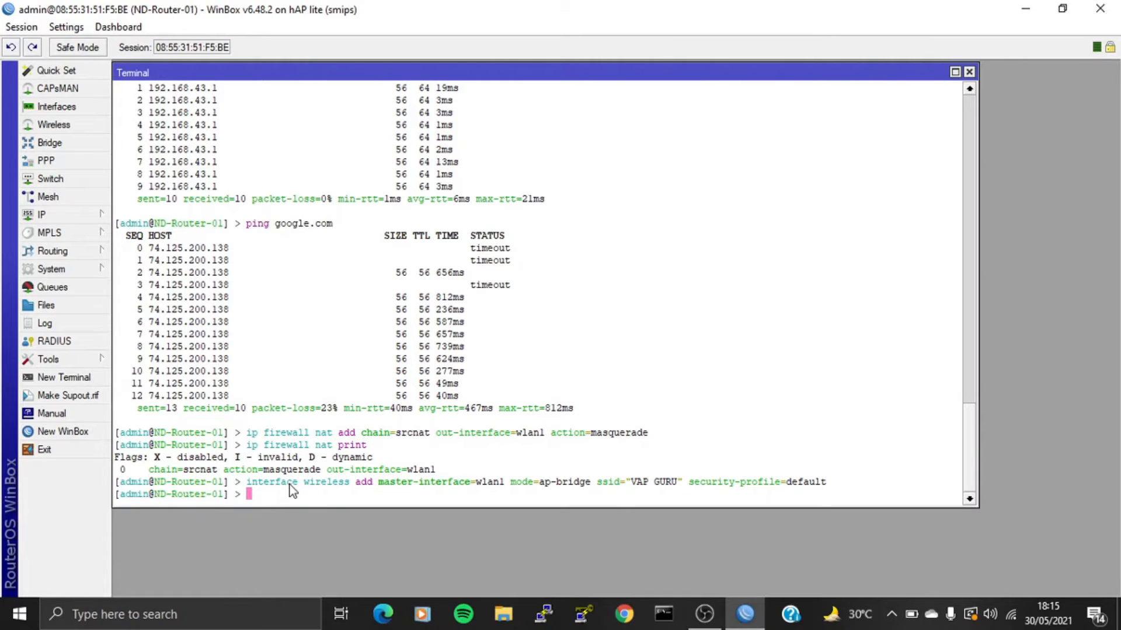
text(interface wireless print)
key(Return)
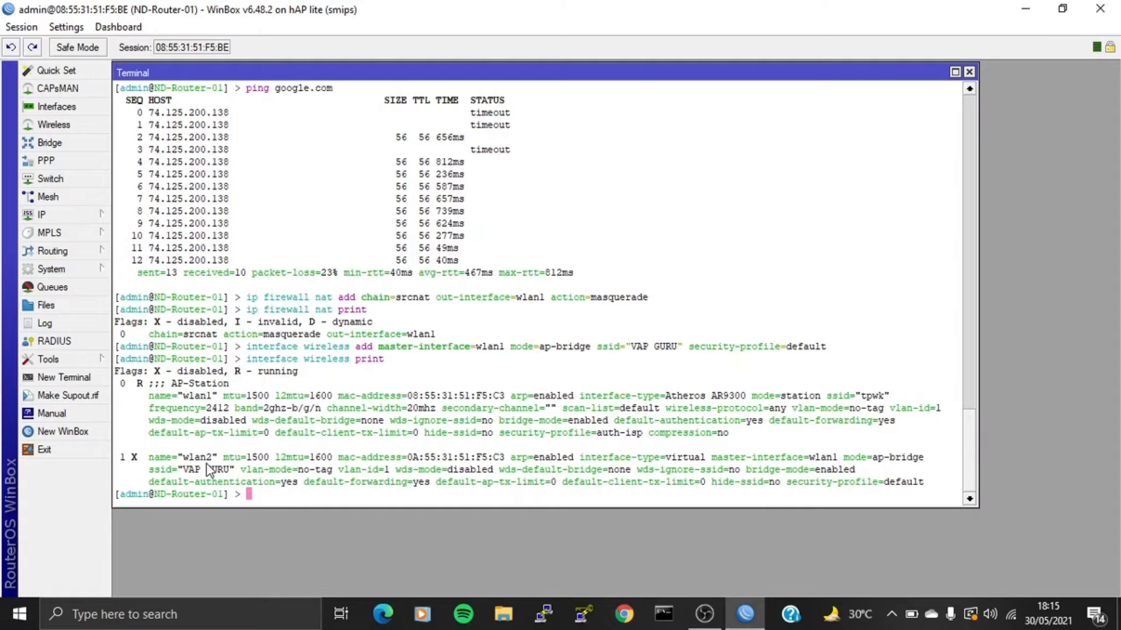
Enable wlan2 via 'interface wireless enable', verify it with 'interface wireless print', and begin an address add.
text(interface wireless enable wlan1)
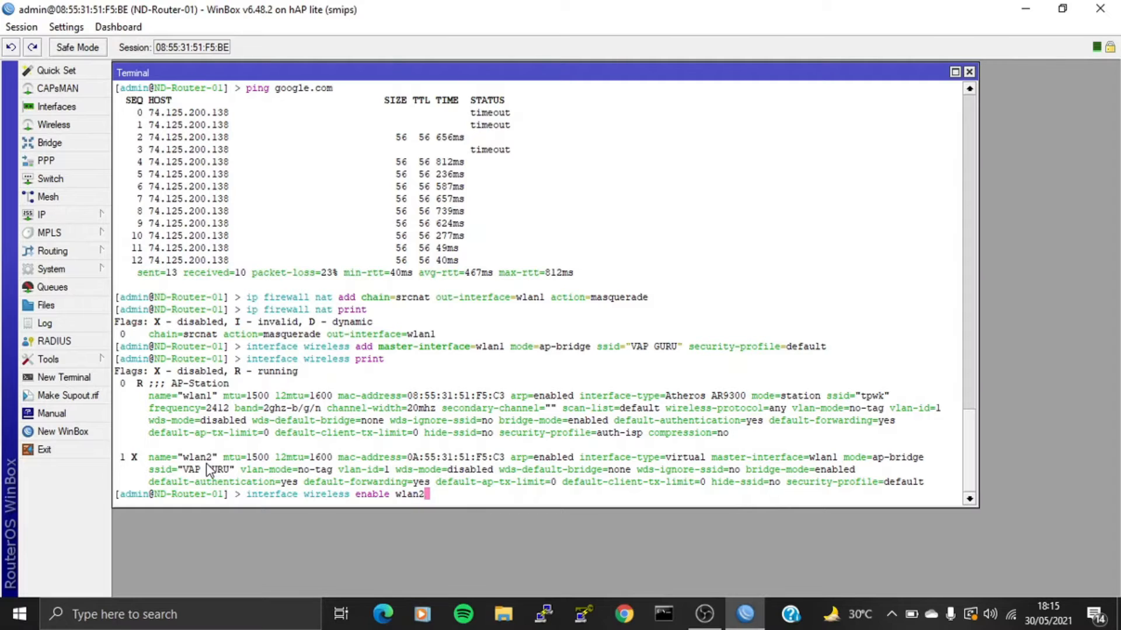
key(Return)
text(interface wireless print)
key(Return)
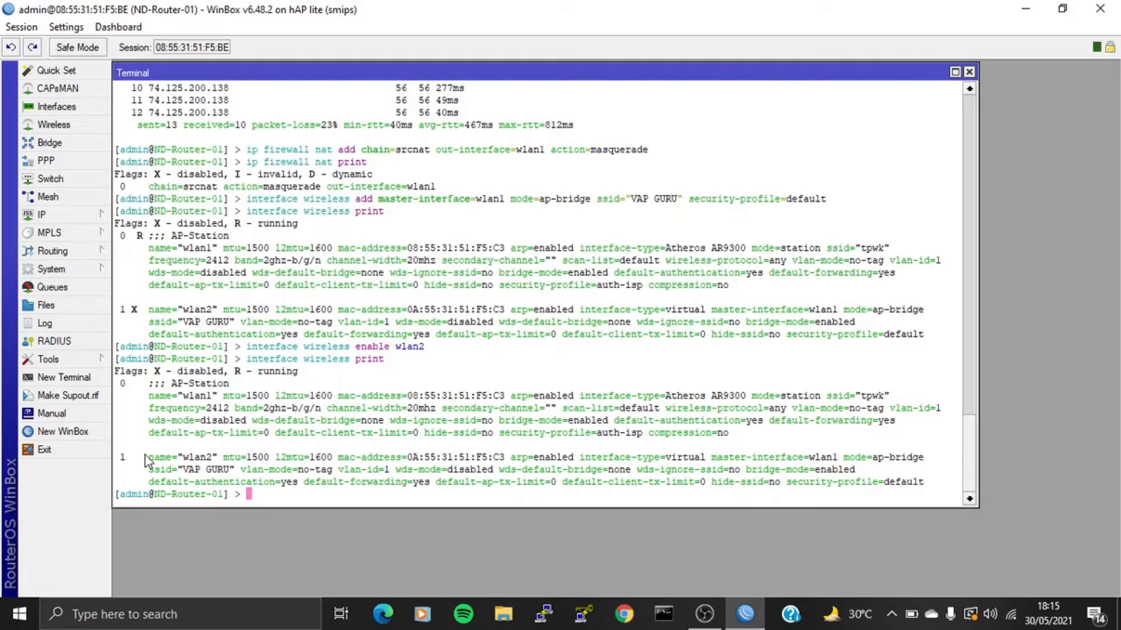
text(ip address add add)
Assign address 28.28.28.1/24 to interface wlan2 with ip address add.
key(Tab)
text(28.28.28.1)
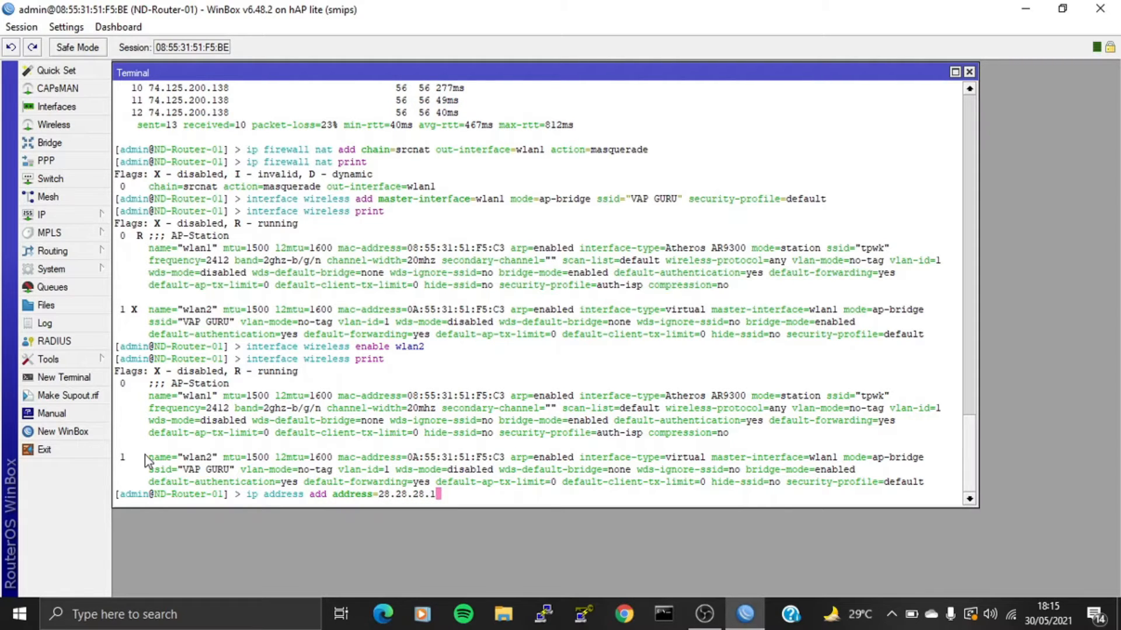
text(/24 i)
key(Tab)
text(wlan2)
key(Return)
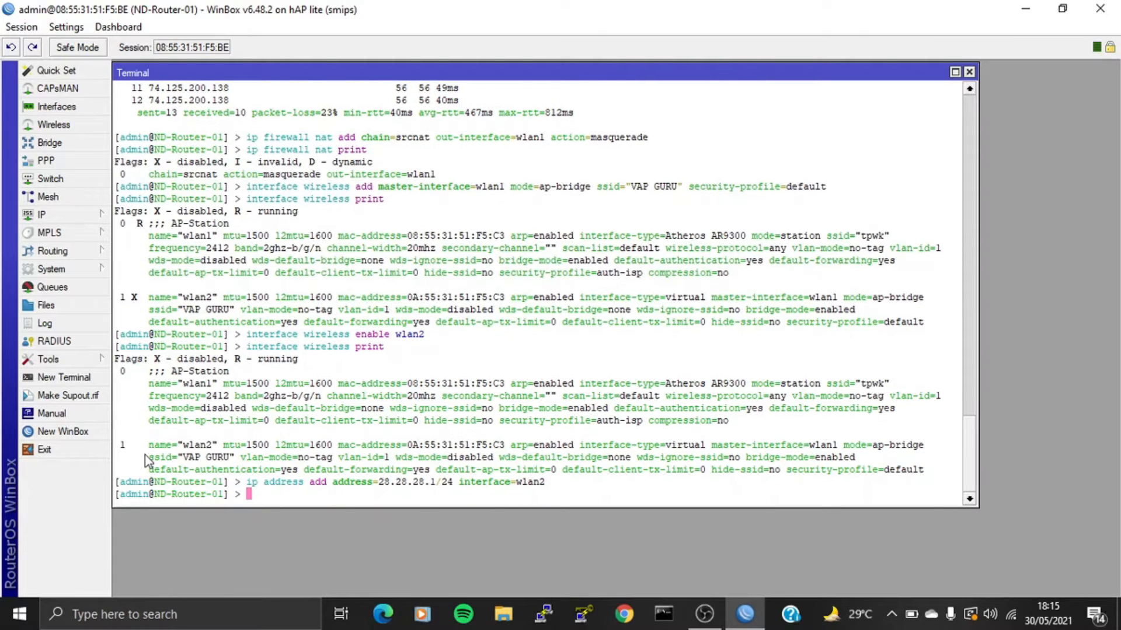
Confirm the address with 'ip address print' and launch 'ip hotspot setup'.
text(ip address print)
key(Return)
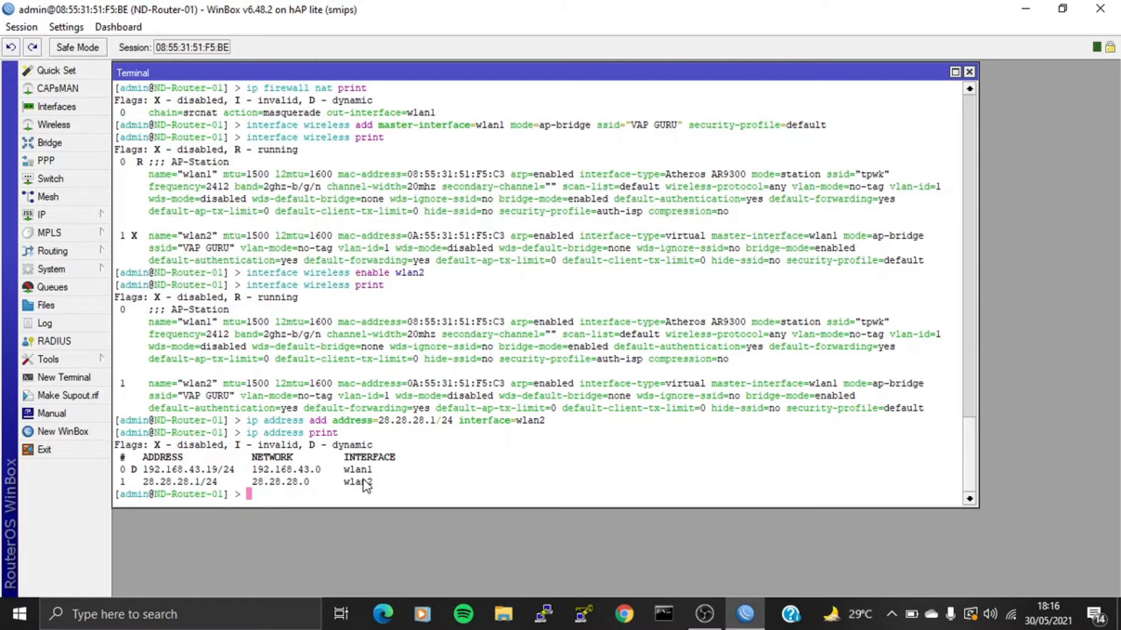
text(ip hotspot setup)
key(Return)
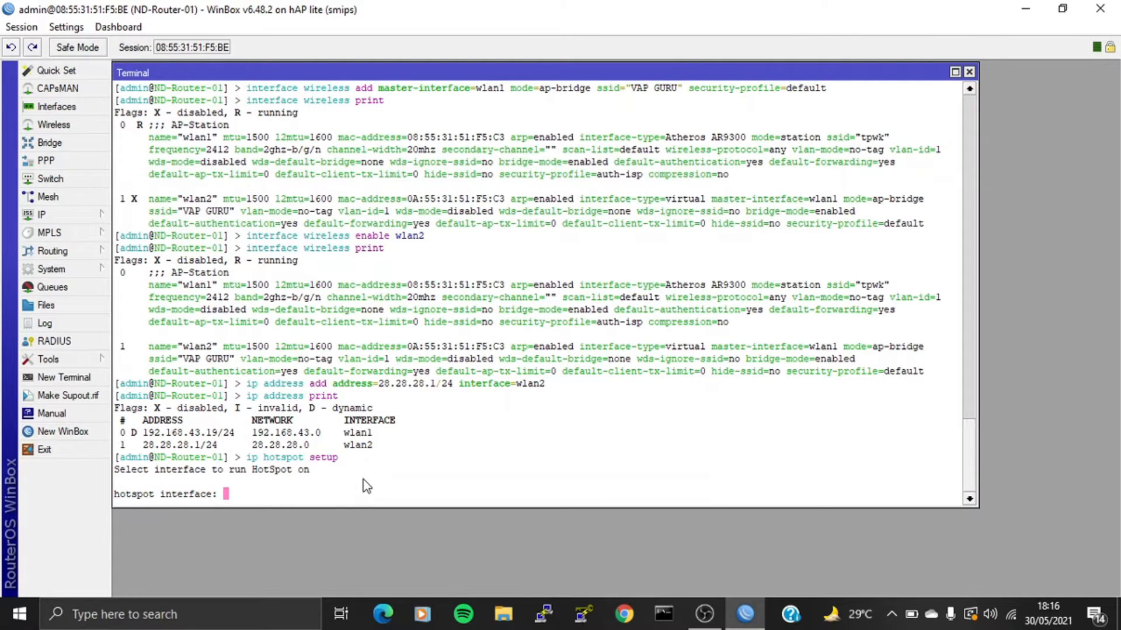
Choose wlan2 as the hotspot interface, accept 28.28.28.1/24, masquerading and default pool, with certificate none.
text(wlan2)
key(Return)
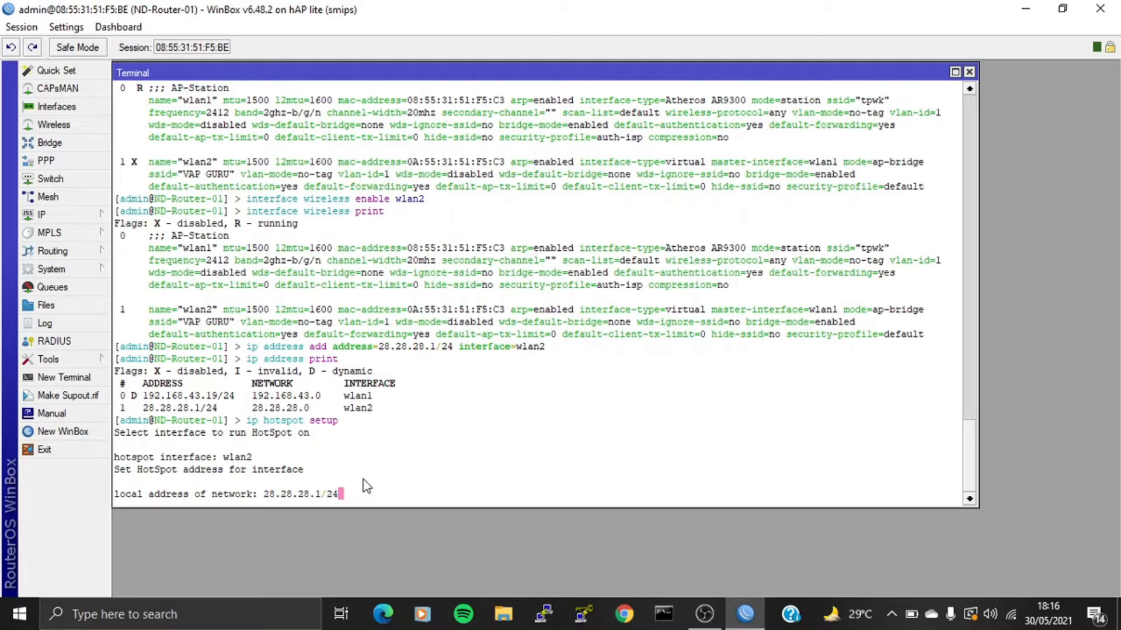
key(Return)
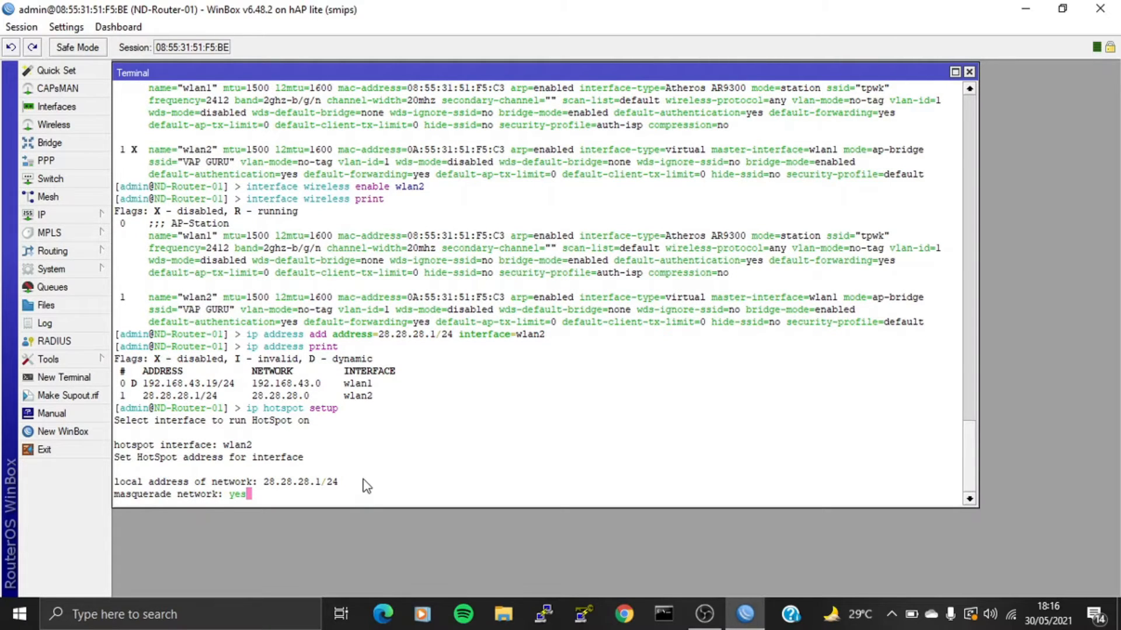
key(Return)
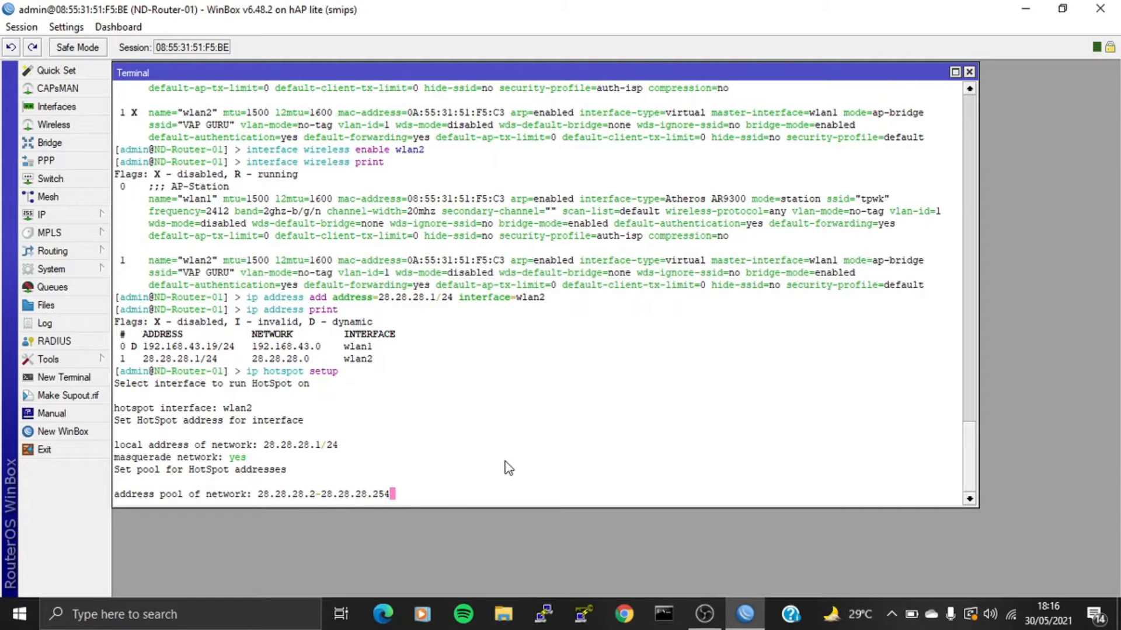
key(Return)
key(BackSpace)
key(BackSpace)
key(BackSpace)
key(BackSpace)
key(BackSpace)
key(BackSpace)
key(BackSpace)
key(BackSpace)
key(BackSpace)
key(BackSpace)
key(BackSpace)
key(BackSpace)
key(BackSpace)
key(BackSpace)
key(BackSpace)
key(BackSpace)
key(BackSpace)
key(BackSpace)
key(BackSpace)
key(BackSpace)
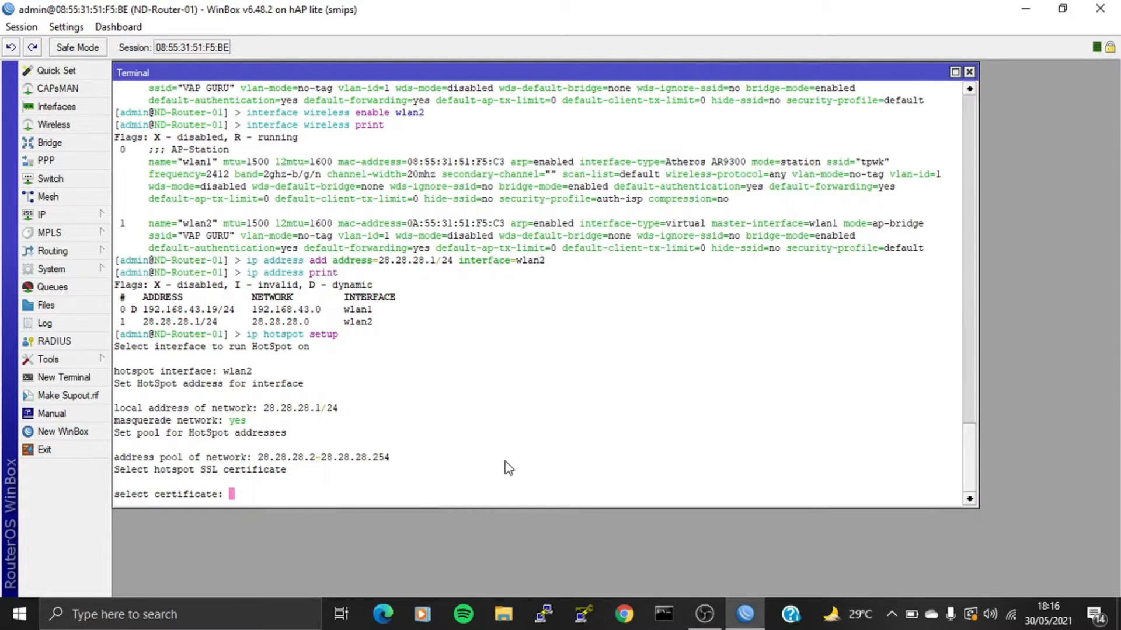
text(none)
key(Return)
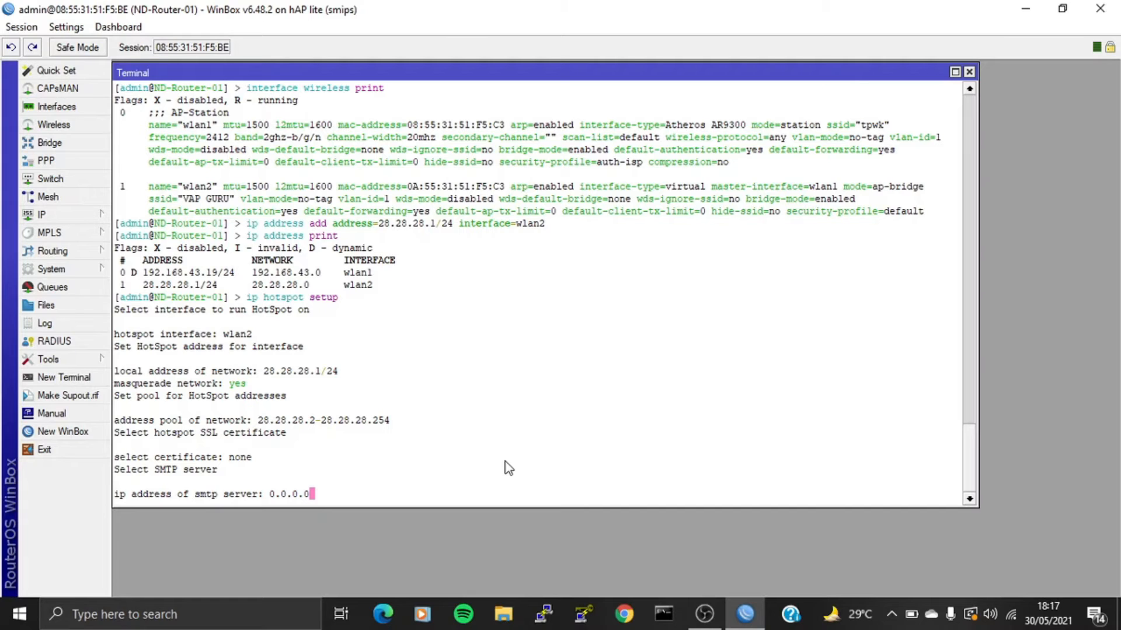
Keep SMTP 0.0.0.0, set DNS 8.8.8.8 and DNS name smktkj.com, and accept the default local user.
key(Return)
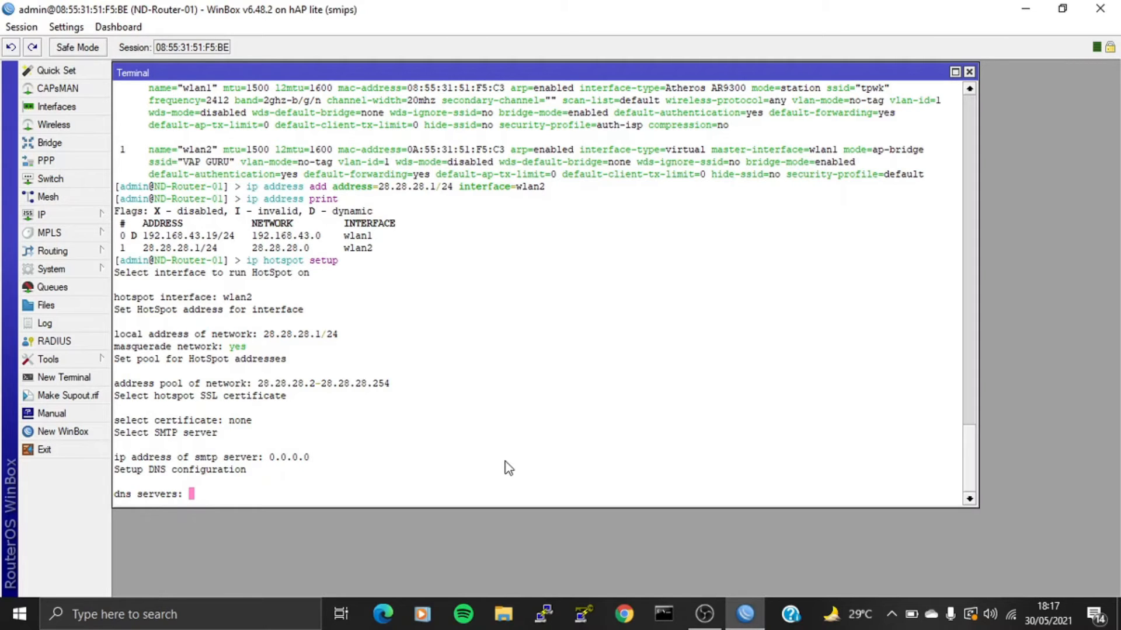
text(8.8.8.8)
key(Return)
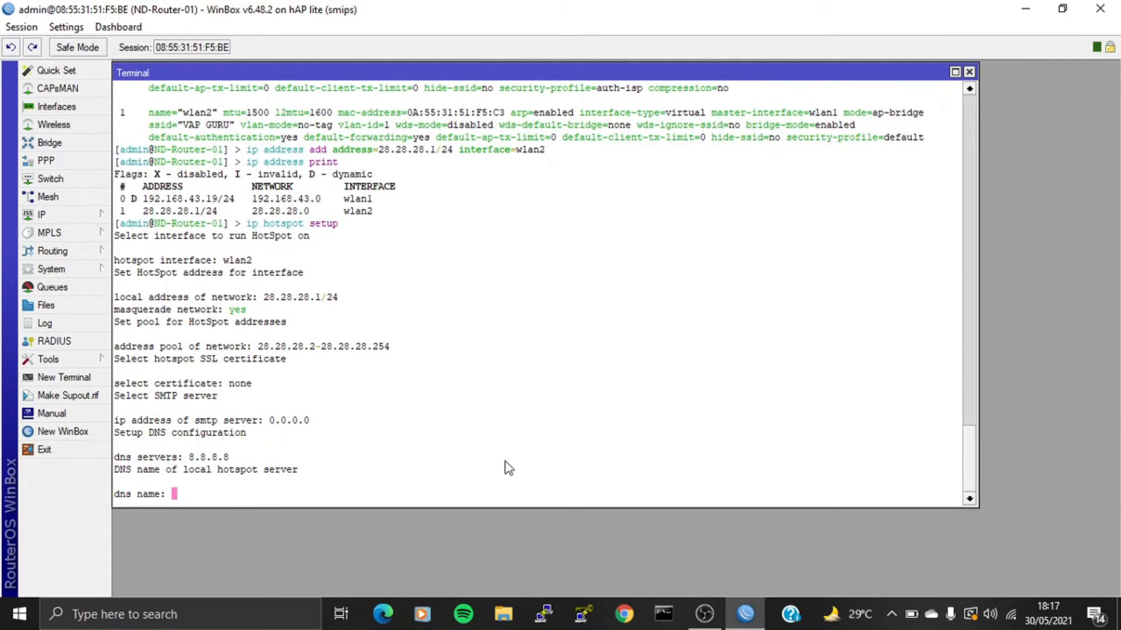
text(smktkj.com)
key(Return)
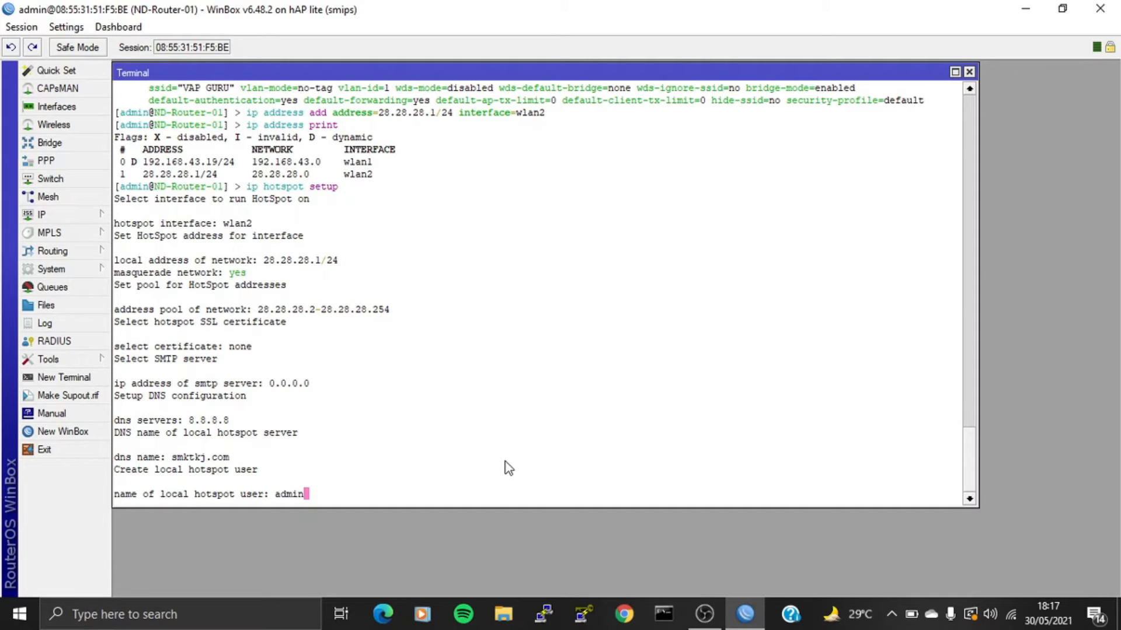
key(Return)
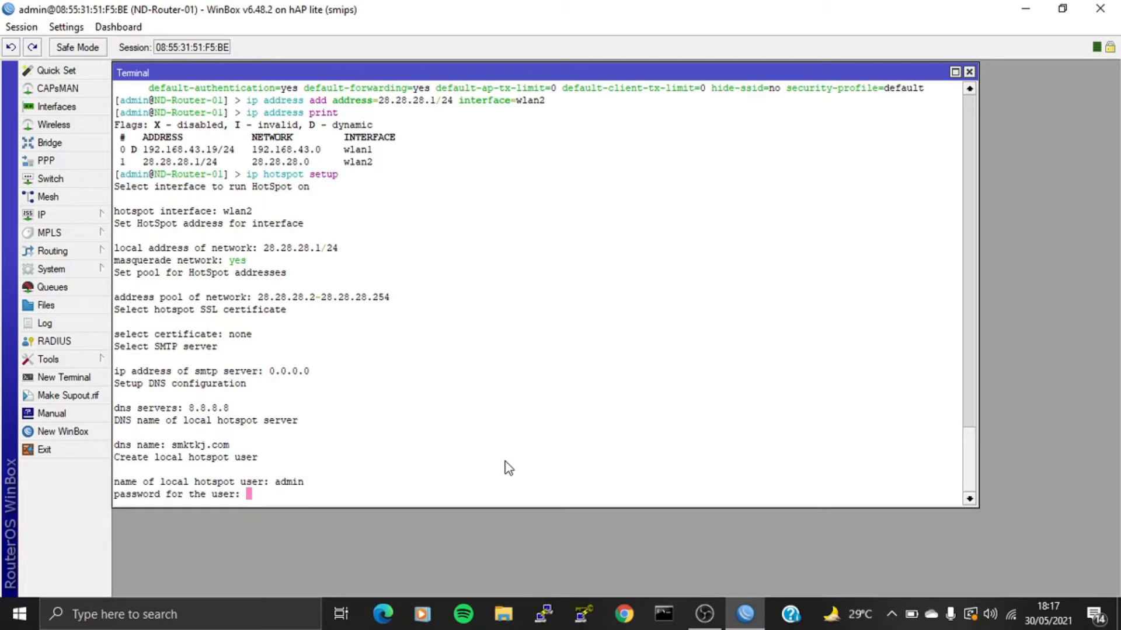
key(Return)
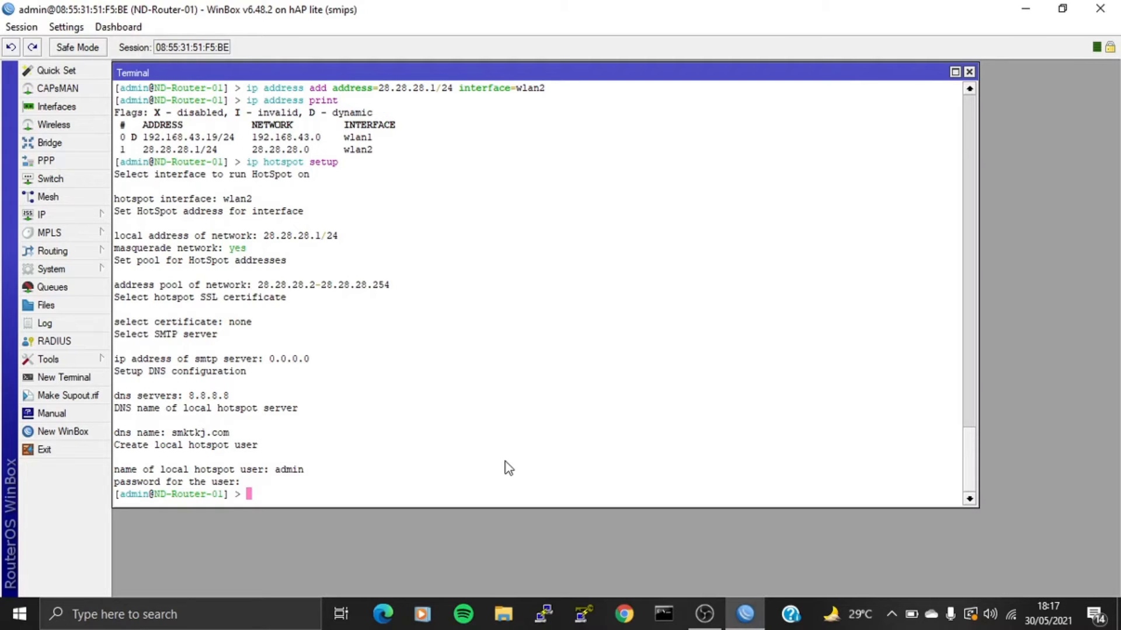
Show the tray Wi-Fi network list and expand the VAP GURU entry.
click(1010, 614)
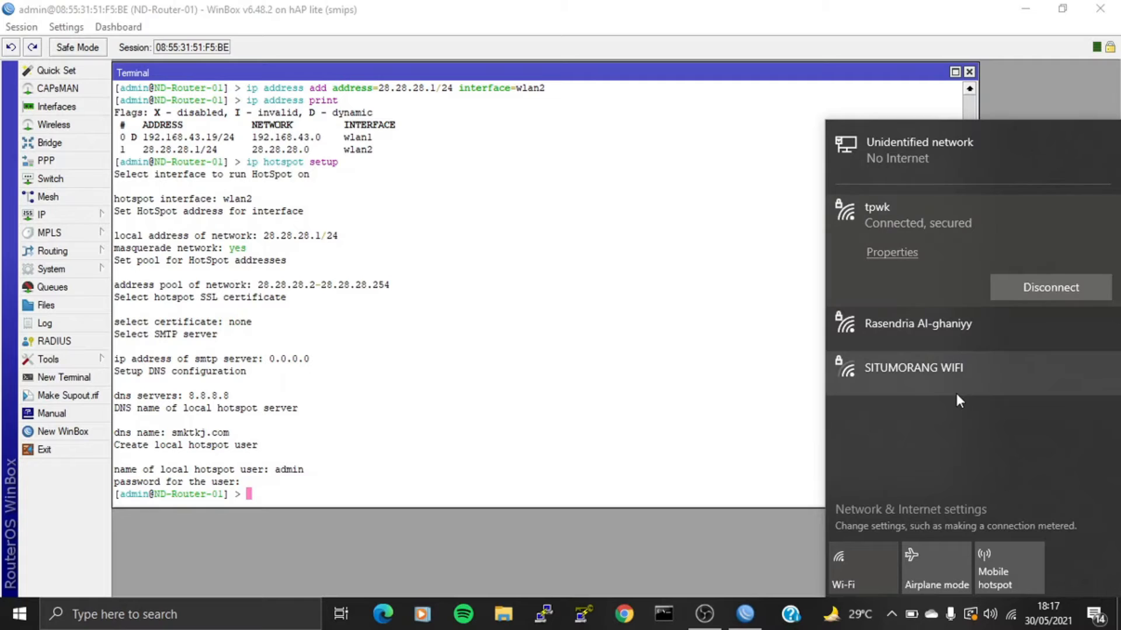
click(1013, 608)
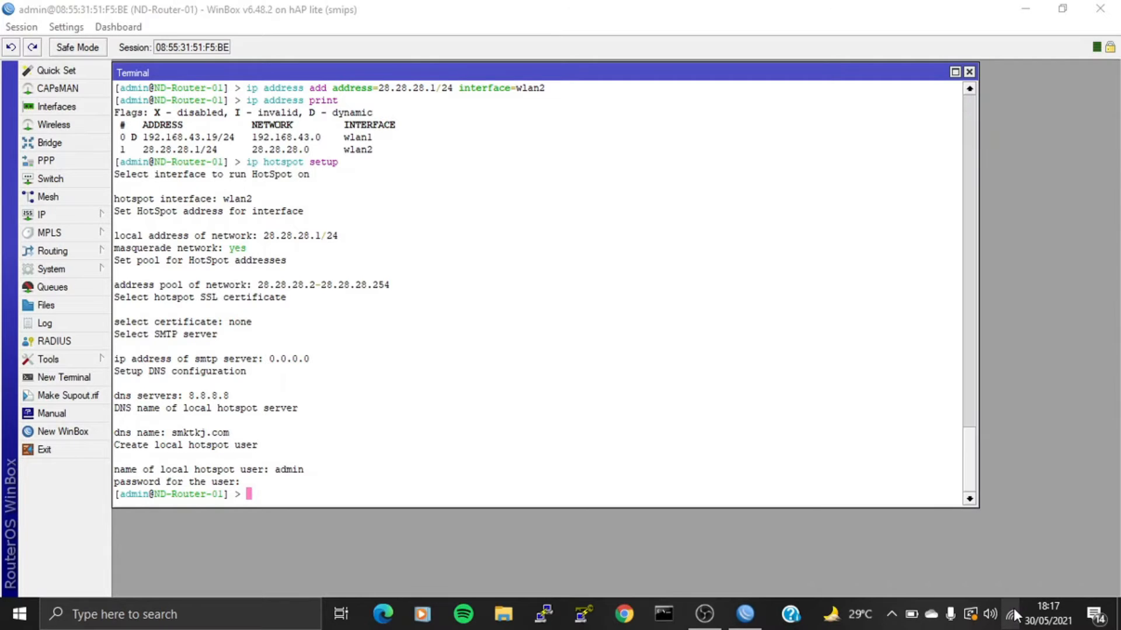
click(1013, 608)
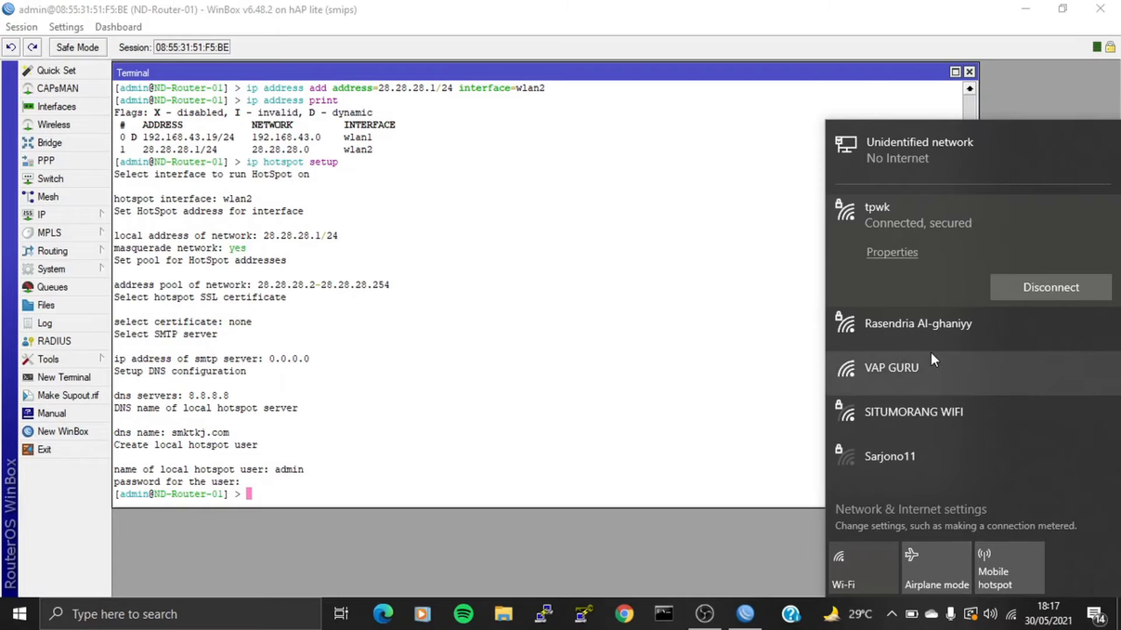
click(930, 353)
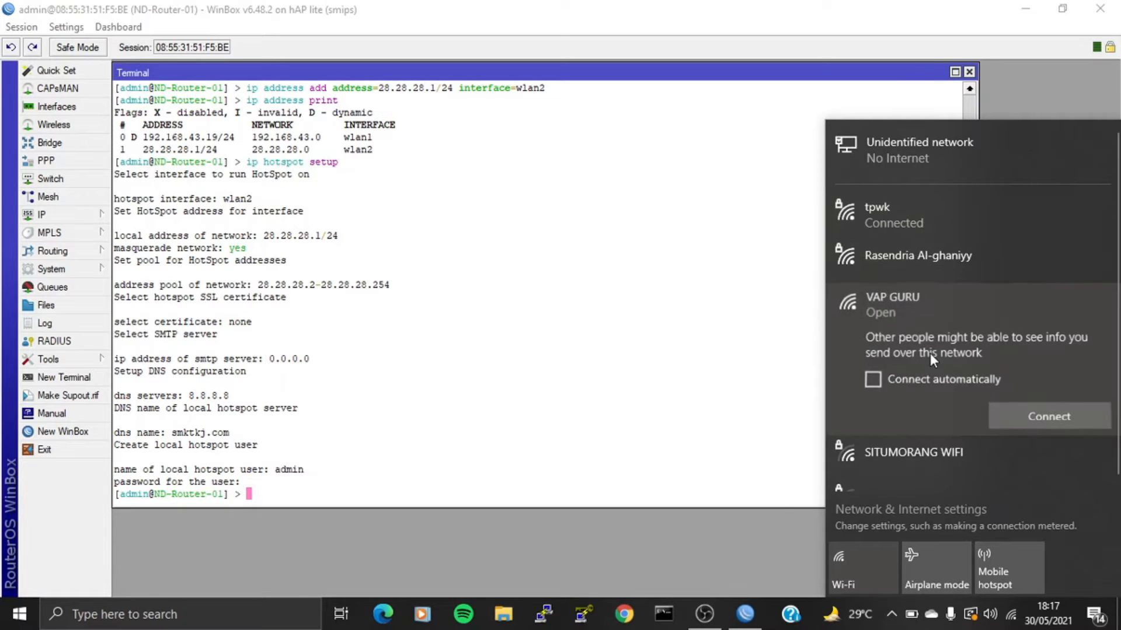
Connect to the open VAP GURU network, bringing up the smktkj.com hotspot login page.
click(1039, 417)
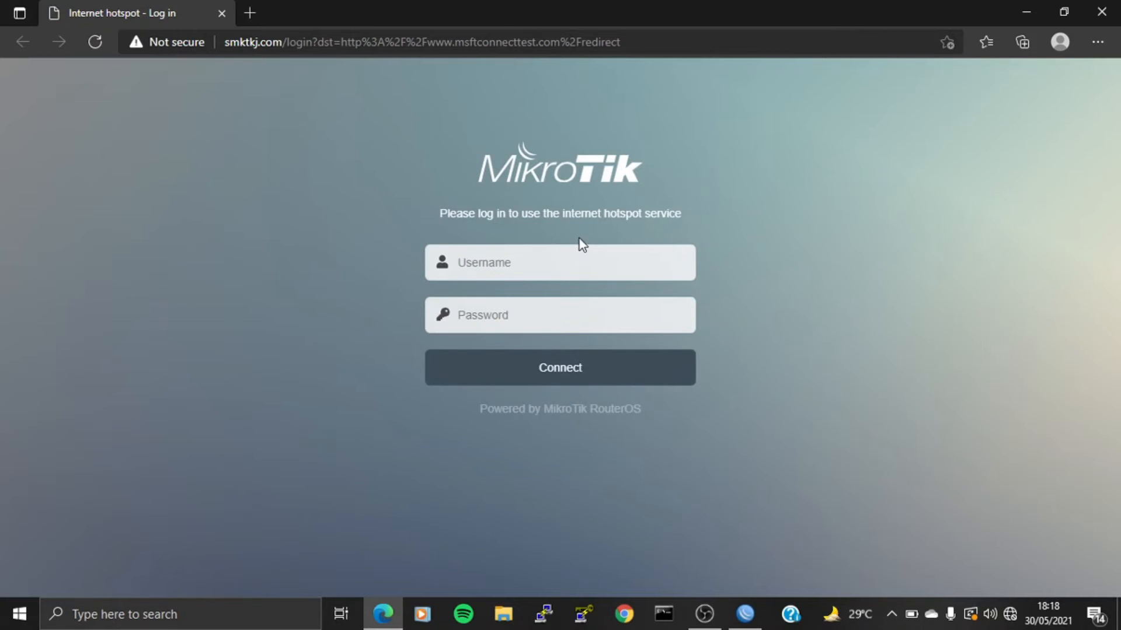
Log in to the smktkj.com hotspot with the saved local user name, then go back from MSN.
click(540, 263)
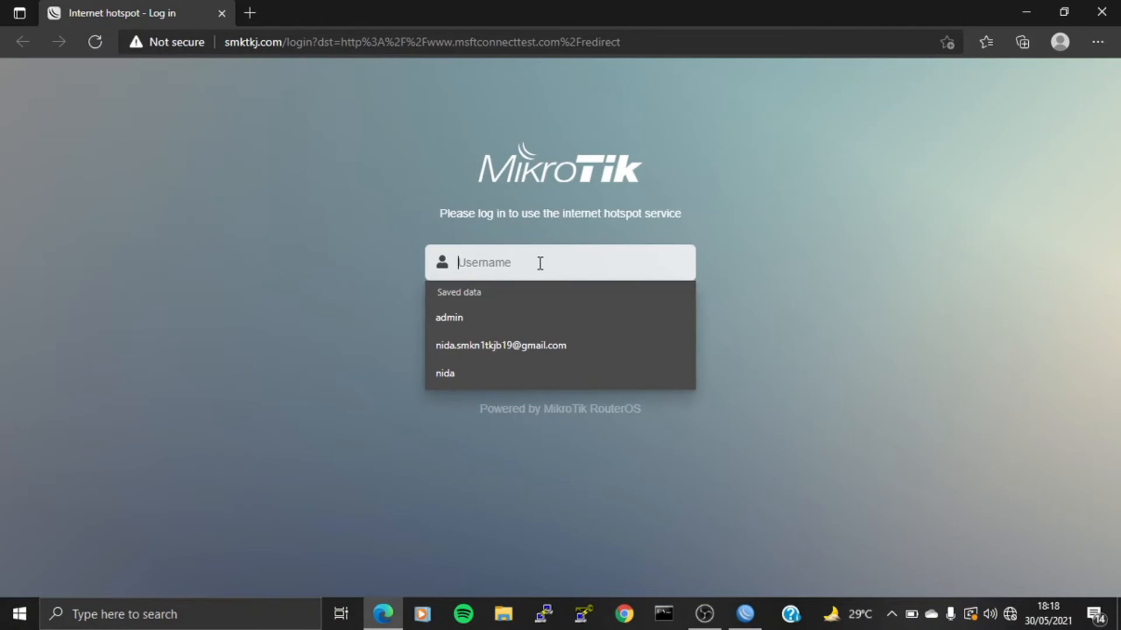
click(529, 328)
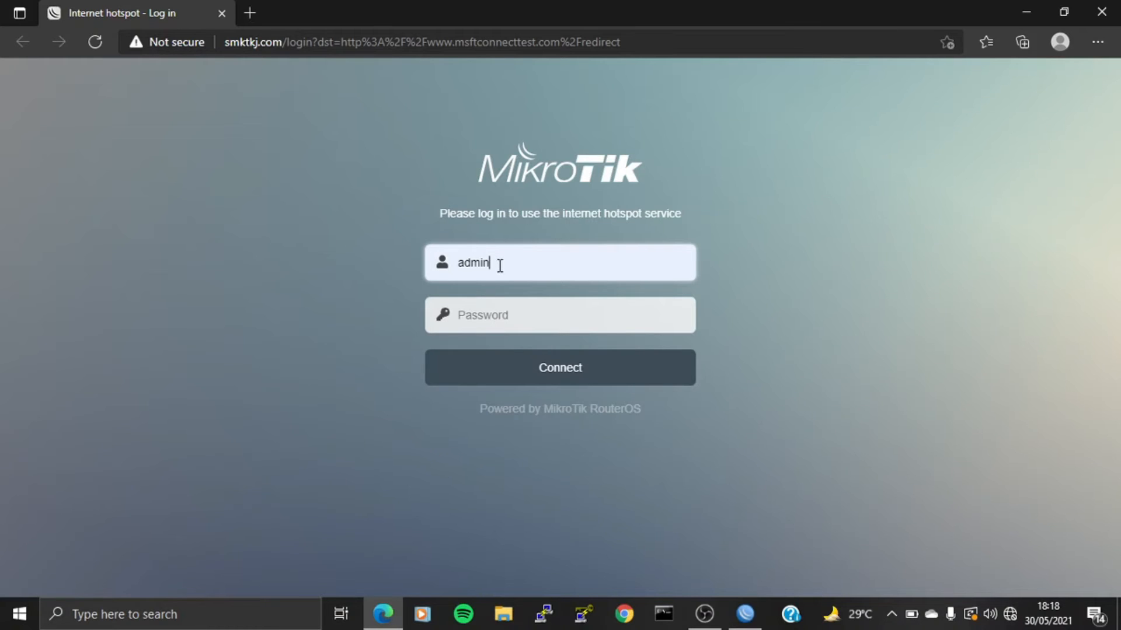
click(488, 375)
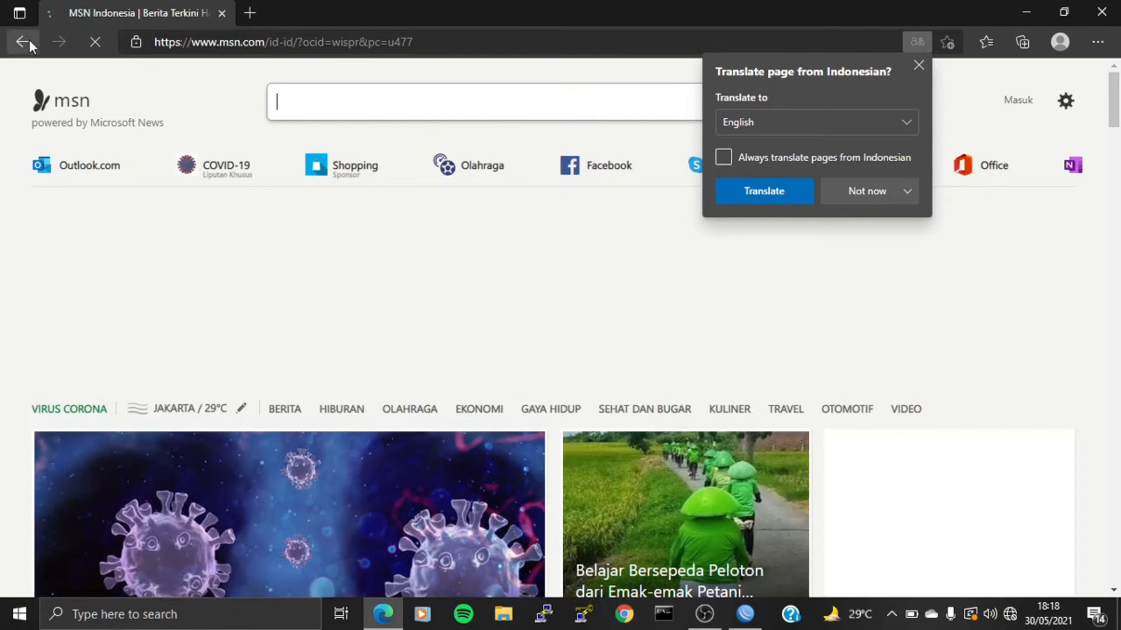
click(23, 41)
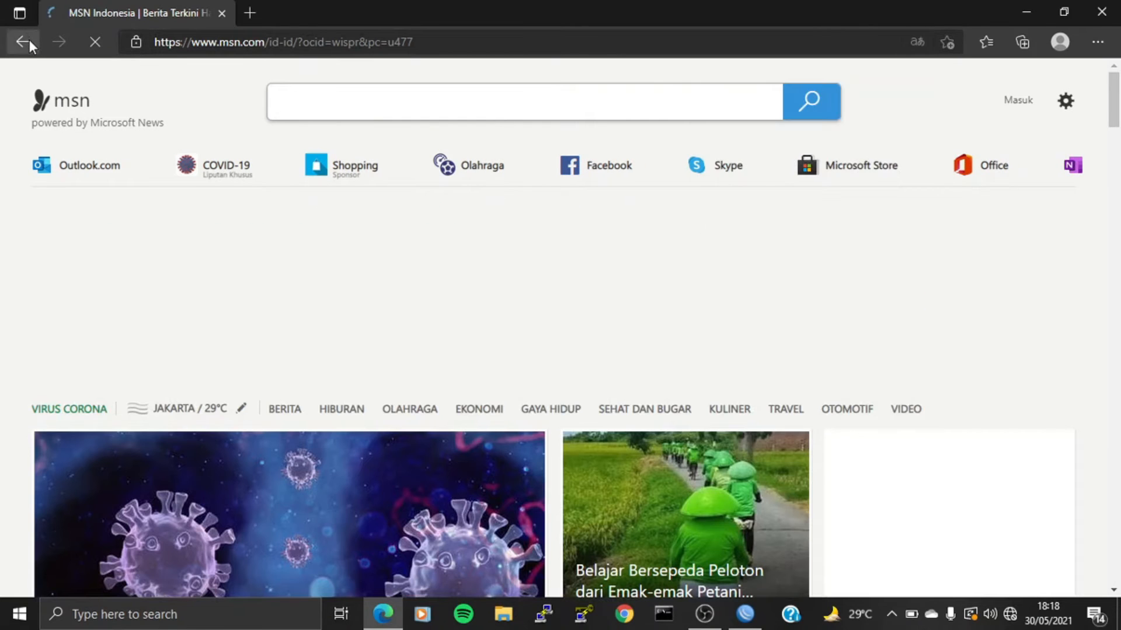
Change the smktkj.com address from 'login' to 'status' to view client IP 28.28.28.254 and traffic.
click(272, 43)
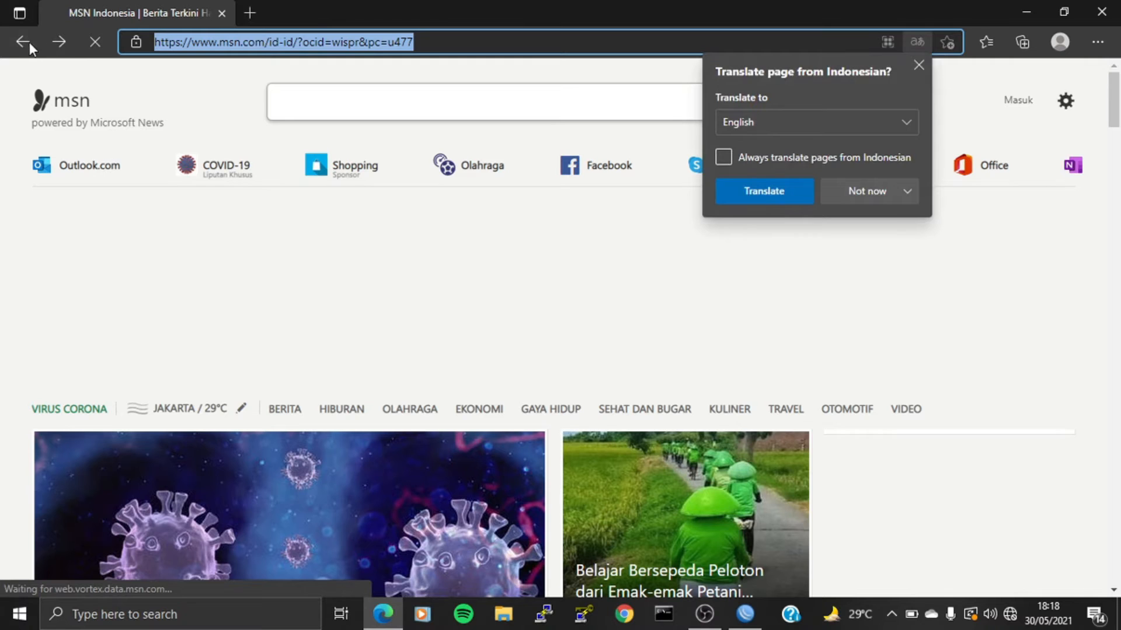
click(28, 42)
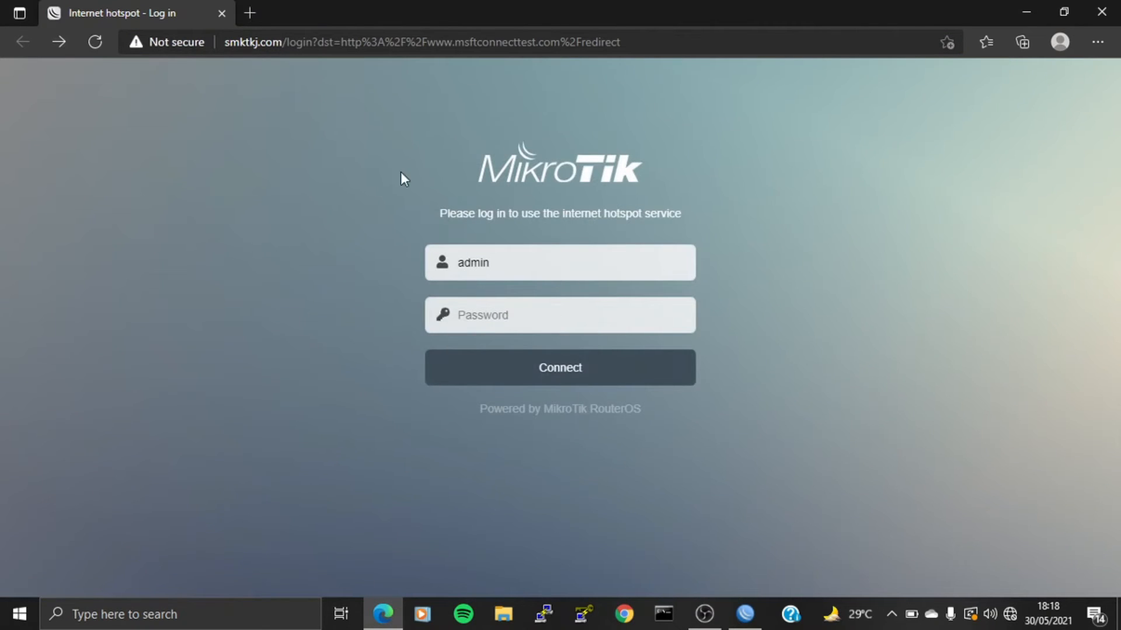
click(304, 40)
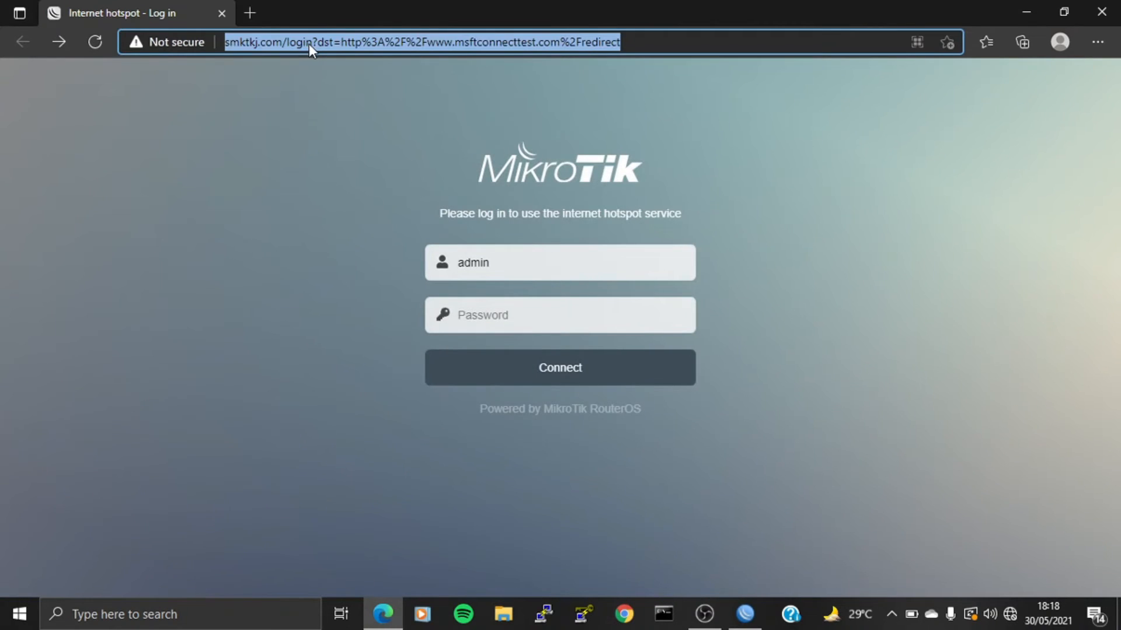
click(310, 44)
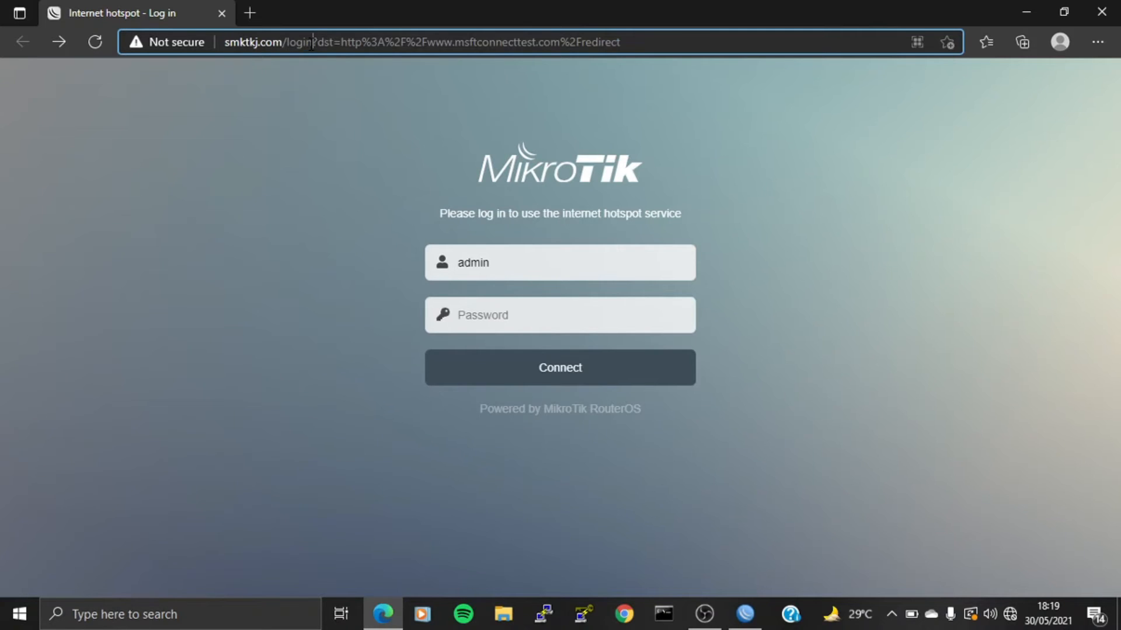
key(BackSpace)
key(BackSpace)
key(BackSpace)
key(BackSpace)
key(BackSpace)
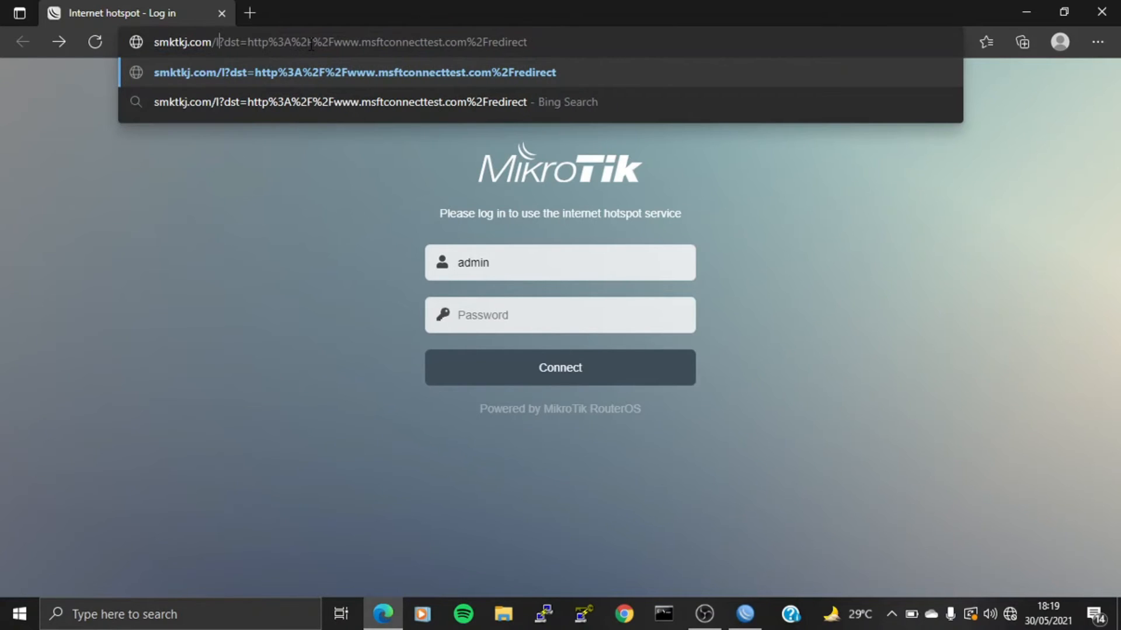
text(status)
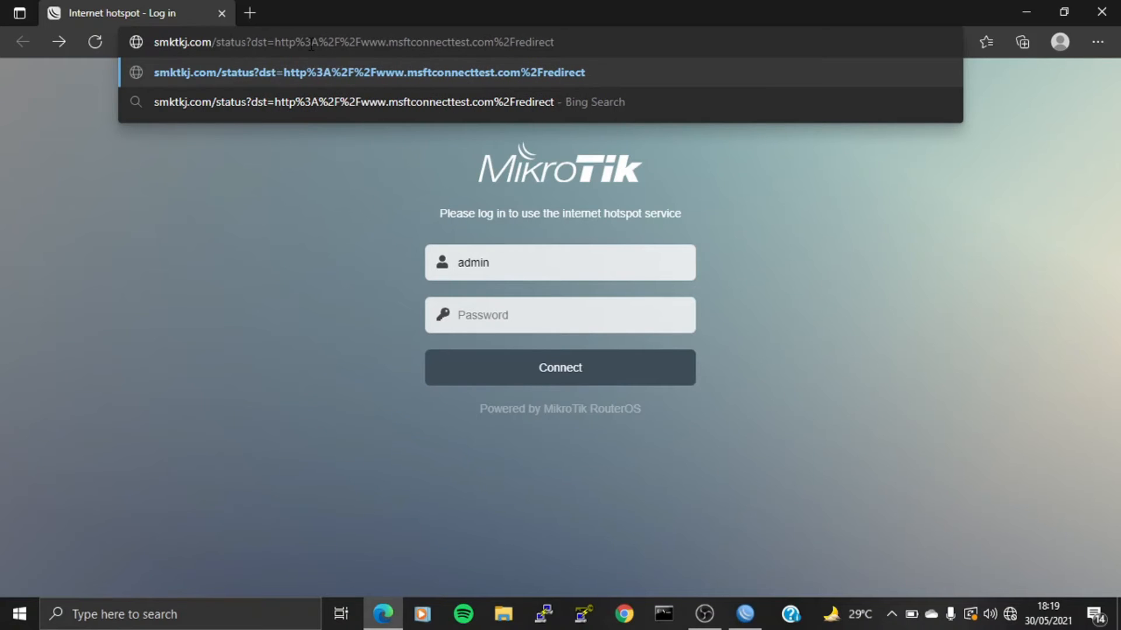
key(Return)
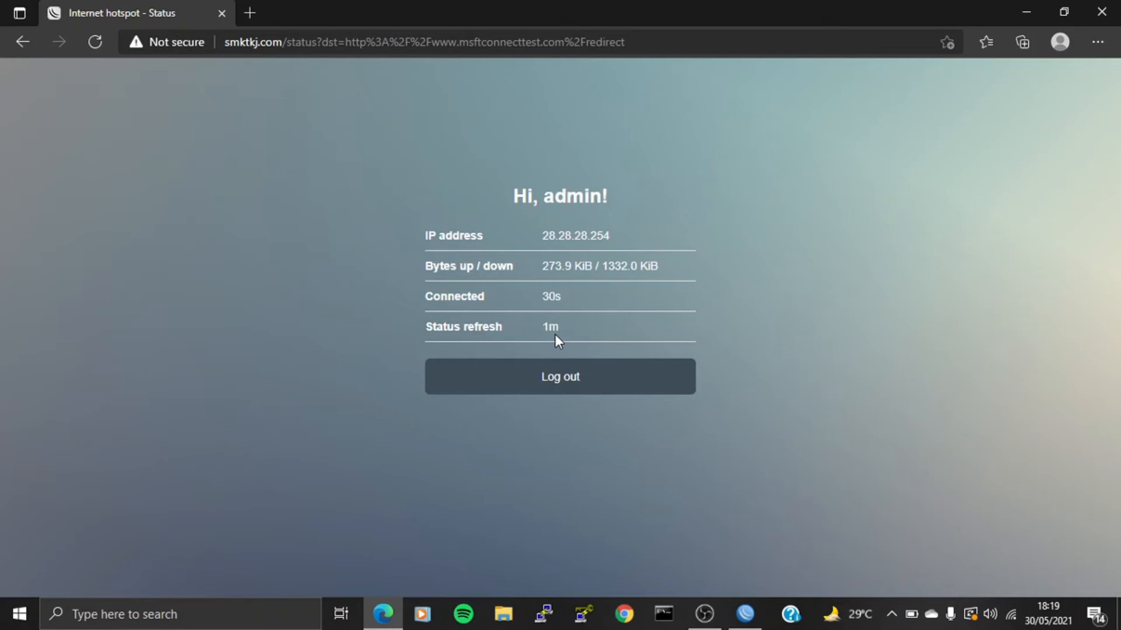
Show the tray Wi-Fi list with VAP GURU listed as connected and open.
click(1014, 612)
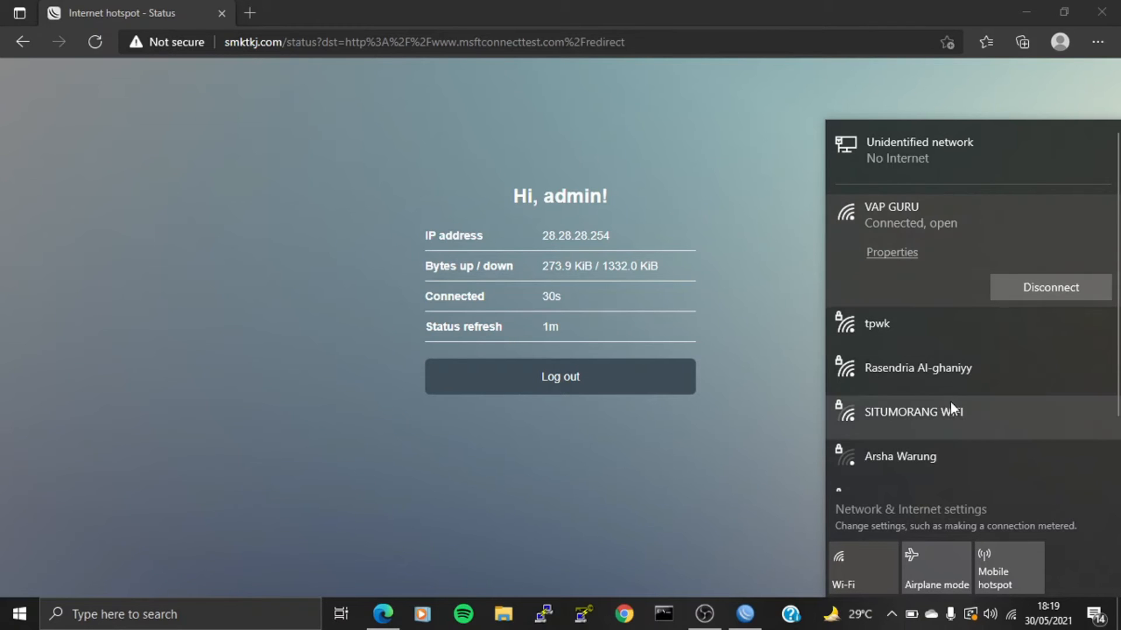
Review the VAP GURU connection properties, then switch back to the WinBox terminal.
click(883, 258)
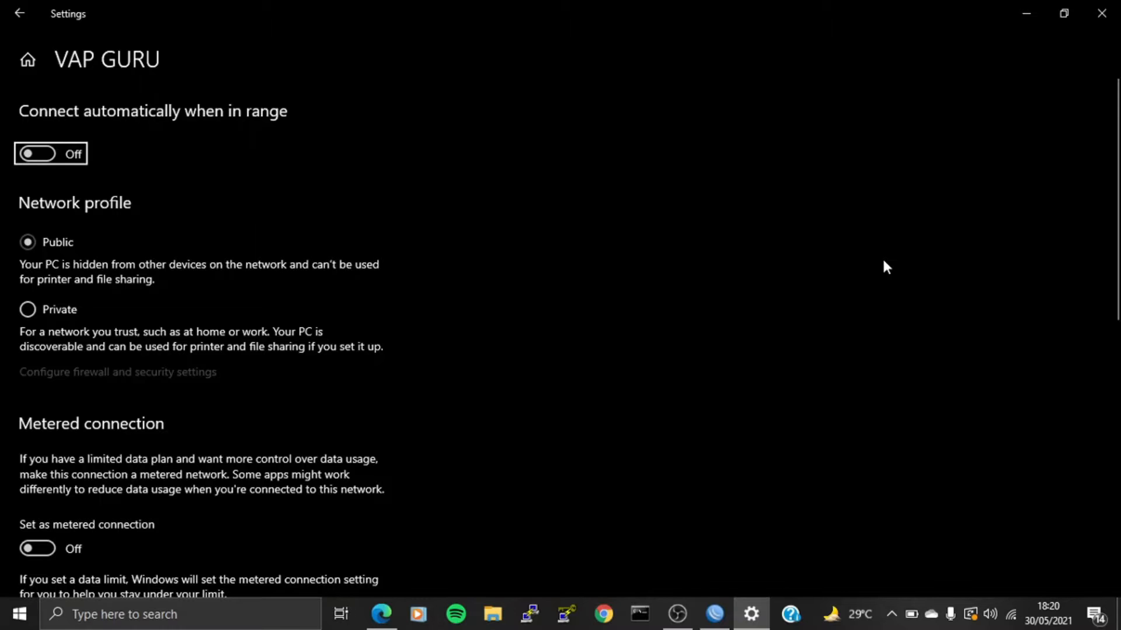
scroll(466, 422, down, 15)
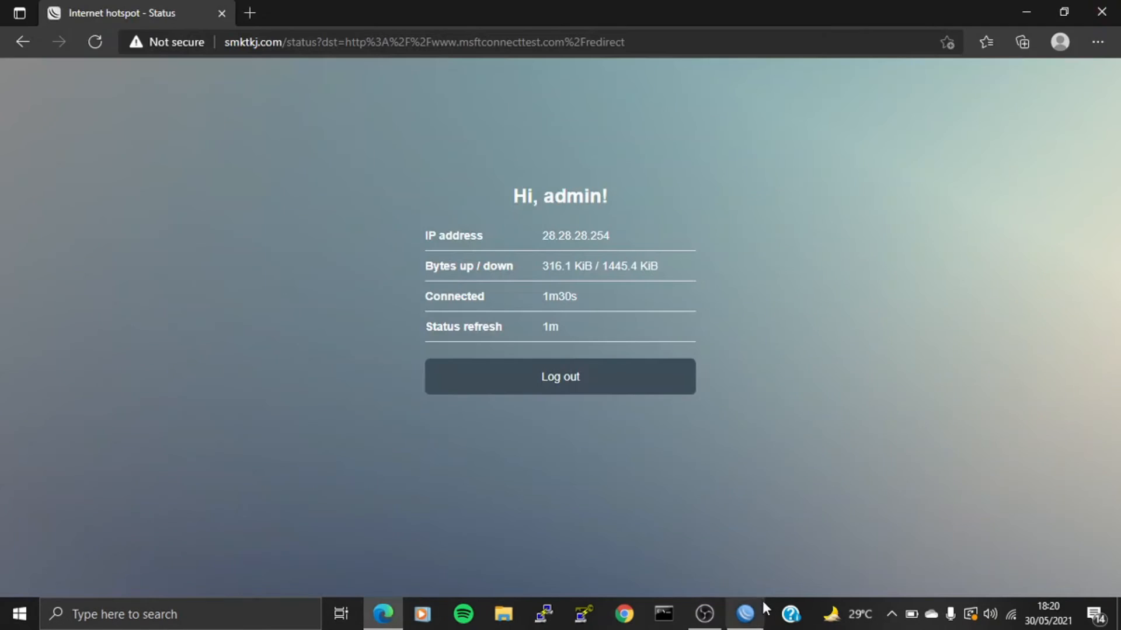
click(764, 606)
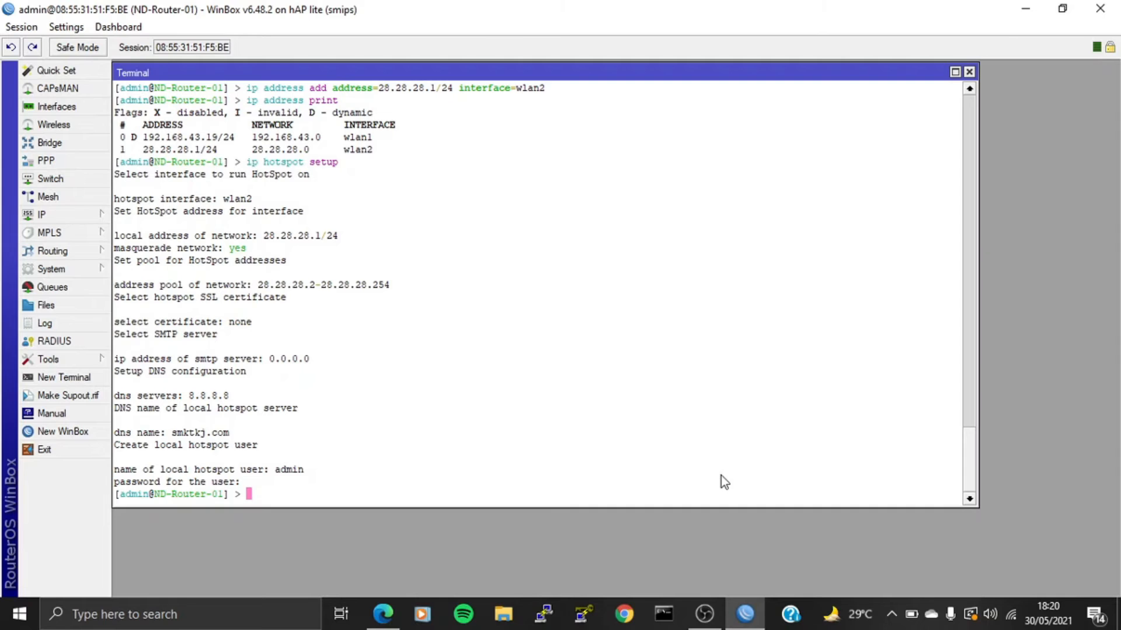
Ping 28.28.28.1 twice and google.com from Command Prompt, then close the window.
click(679, 611)
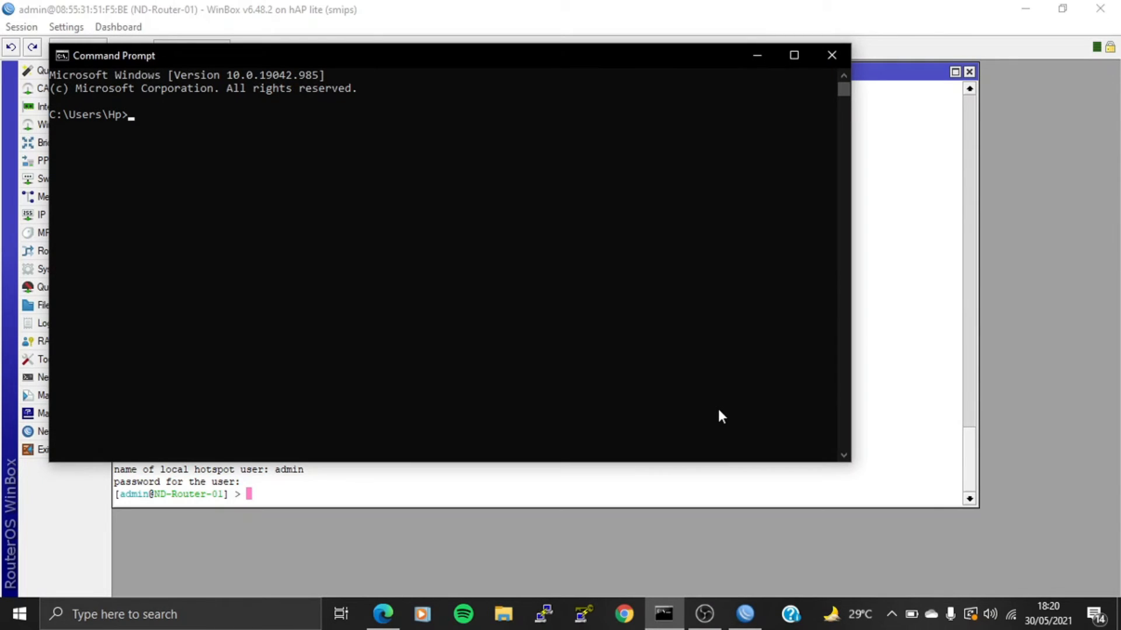
text(ping 28.28.28.1)
key(Return)
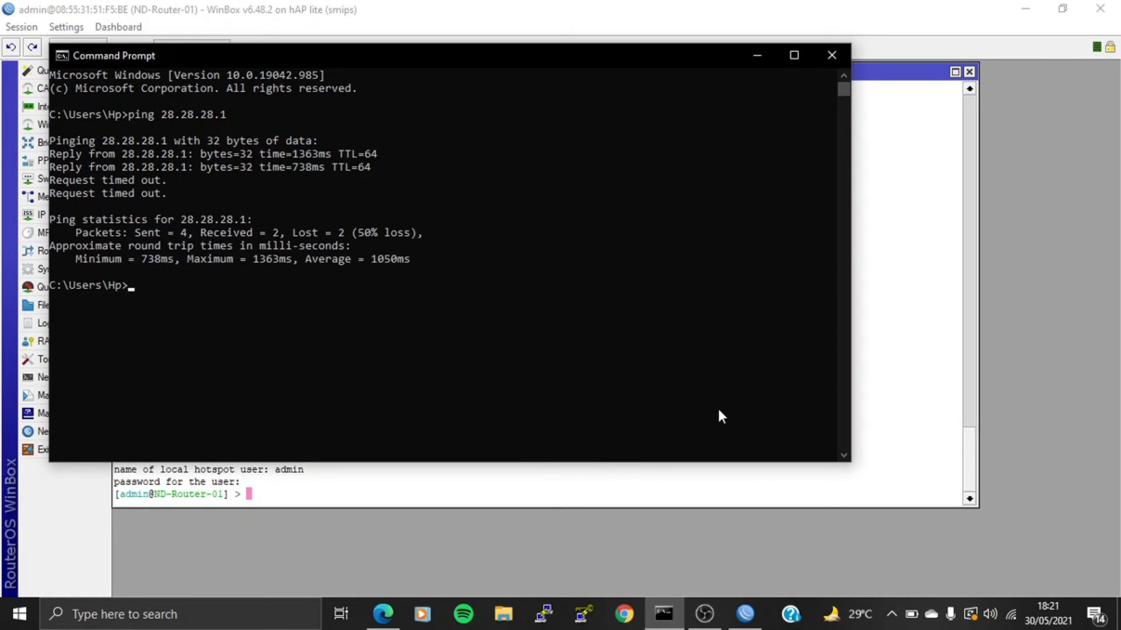
key(Up)
key(Return)
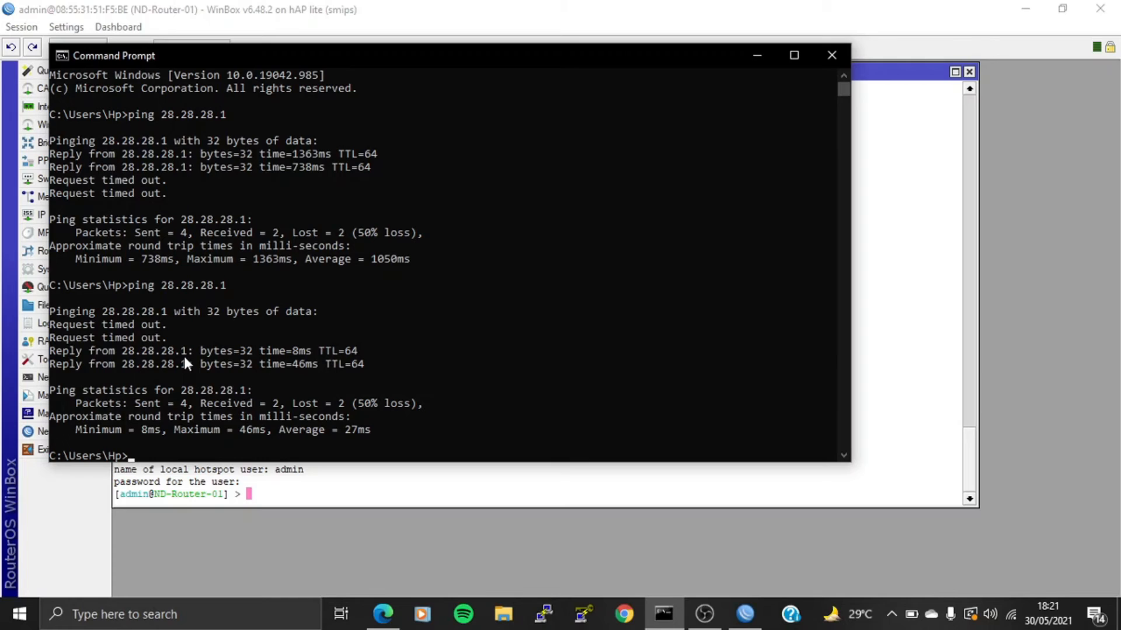
text(ping google.com)
key(Return)
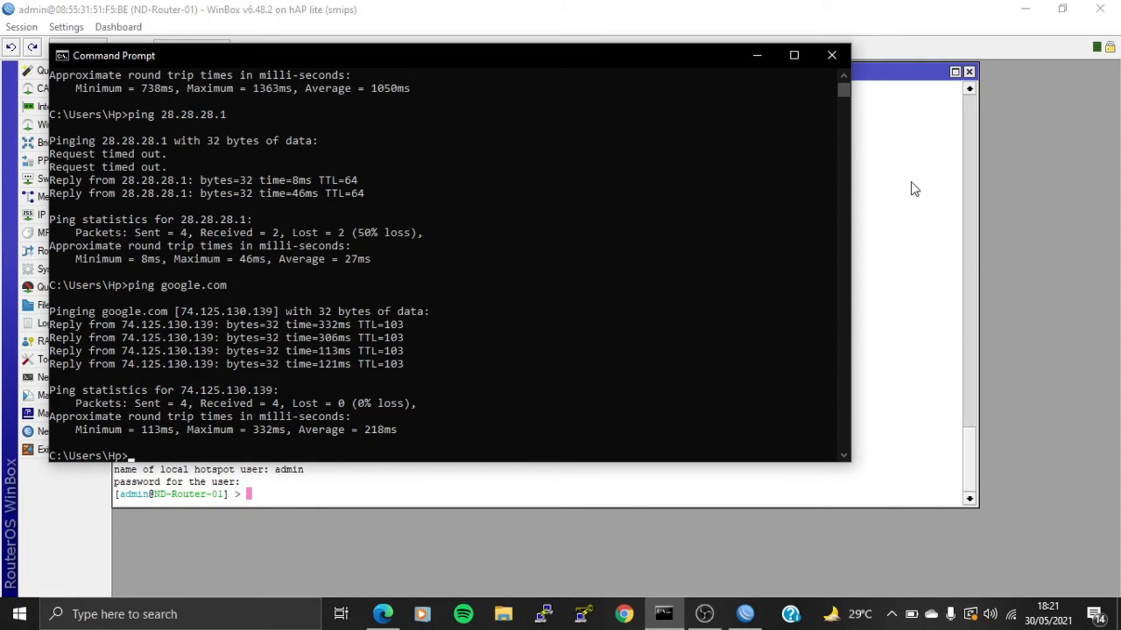
click(838, 57)
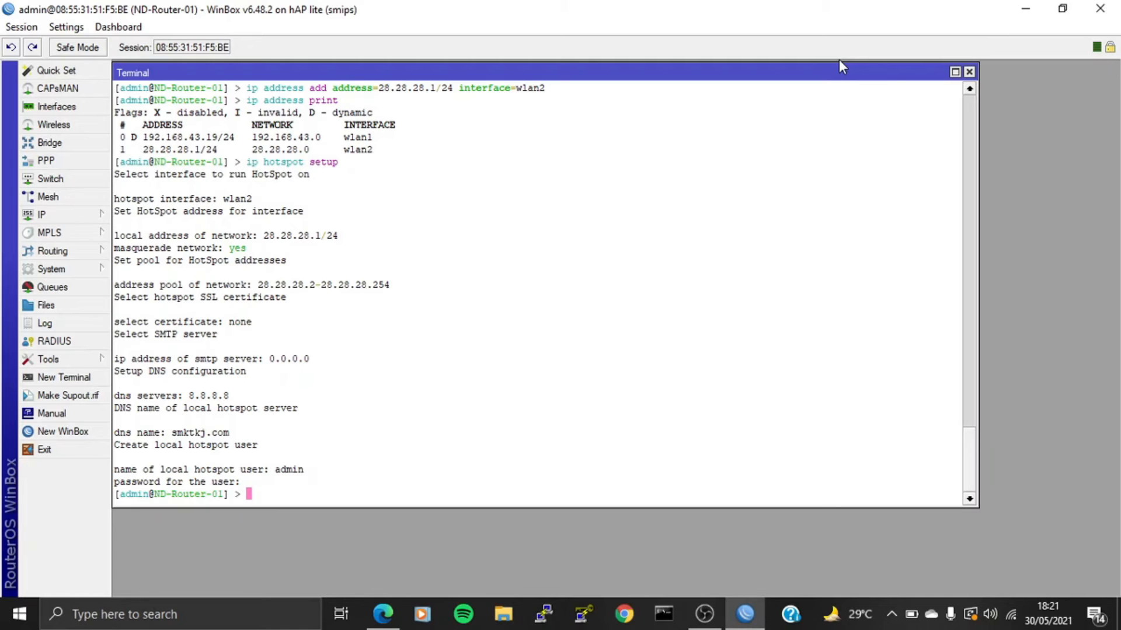
Run 'ip hotspot active print' and 'ip hotspot host print' to show admin at 28.28.28.254 on hotspot1.
text(ip hotspot active print)
key(Return)
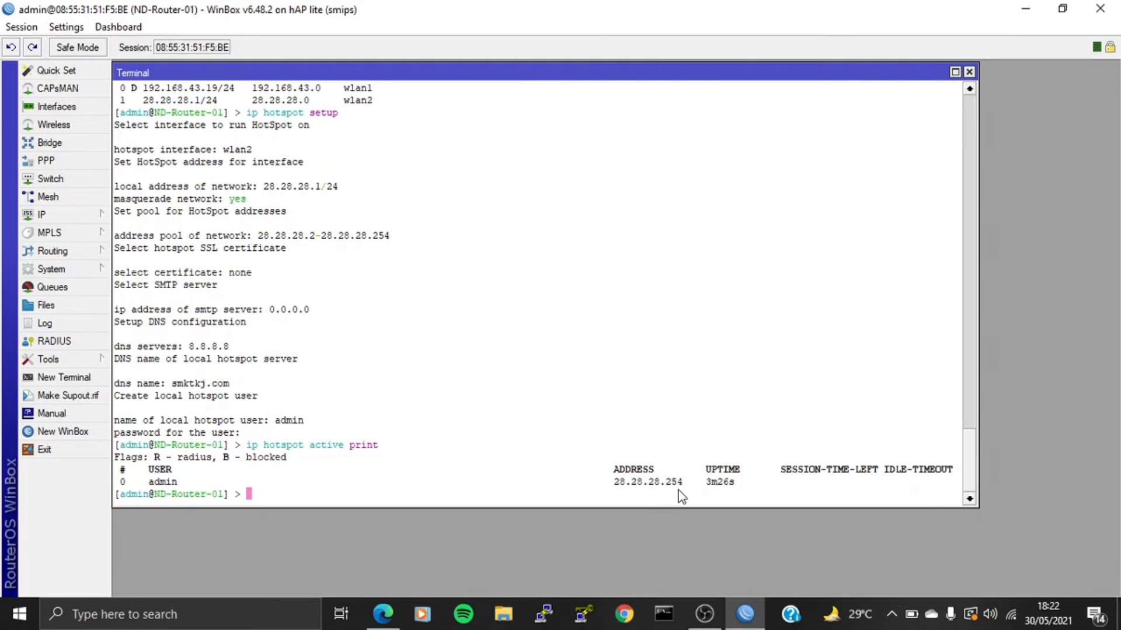
text(ip hotspot host print)
key(Return)
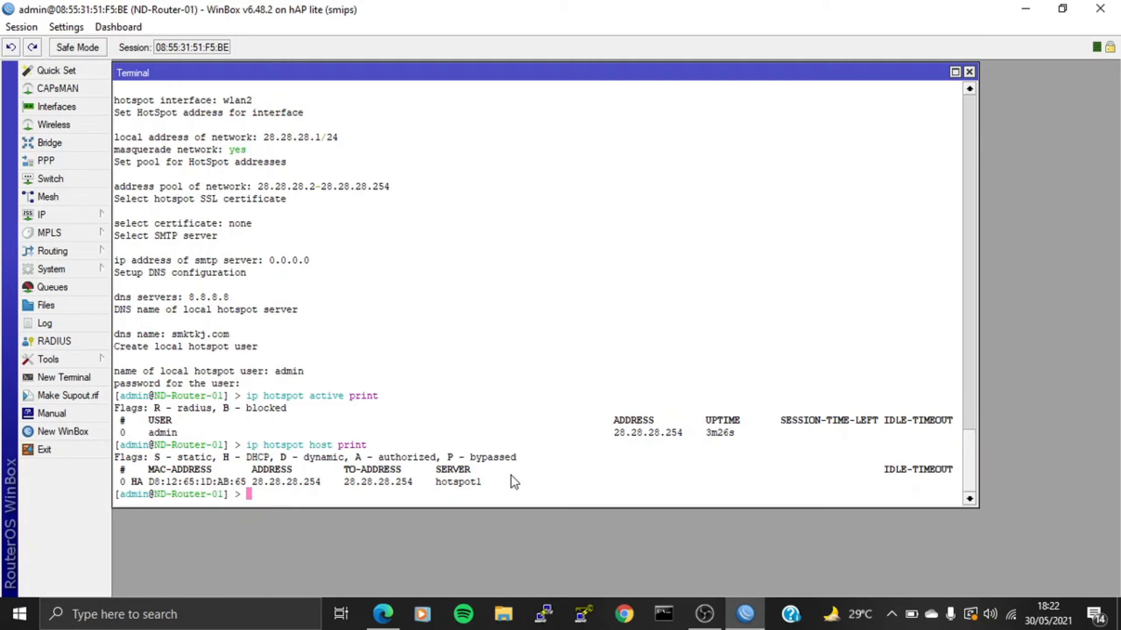
Start the vap-siswa security profile with dynamic-keys, WPA/WPA2-PSK, and aes-ccm,tkip unicast and group ciphers.
text(interface w)
key(Tab)
text(sec)
key(Tab)
text(add)
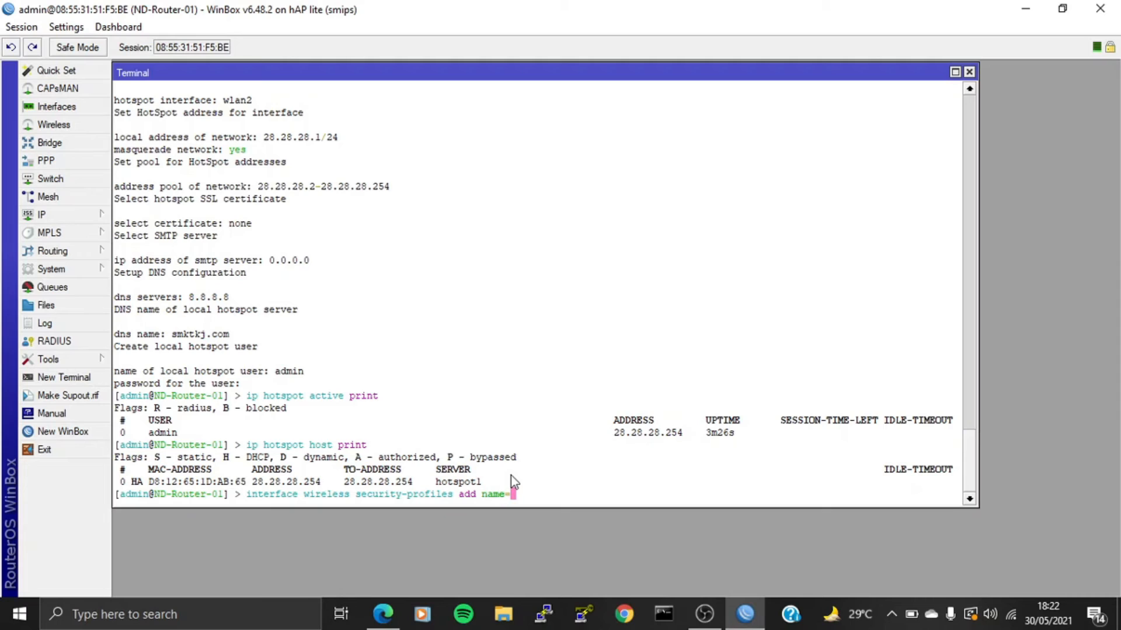
text( name=vap-siswa mode=dy)
key(Tab)
text(aut)
key(Tab)
text(wpa-psk,wpa2)
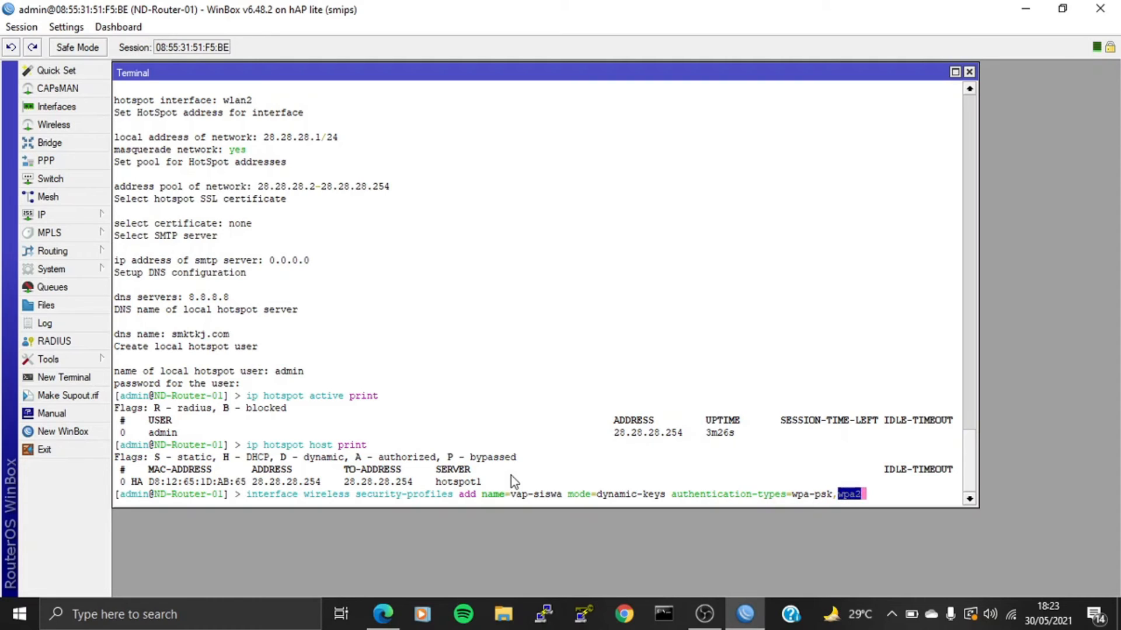
text(-psk unicast-ciphers=aes-ccm,tkip group-ciphers=aes-ccm,tkip)
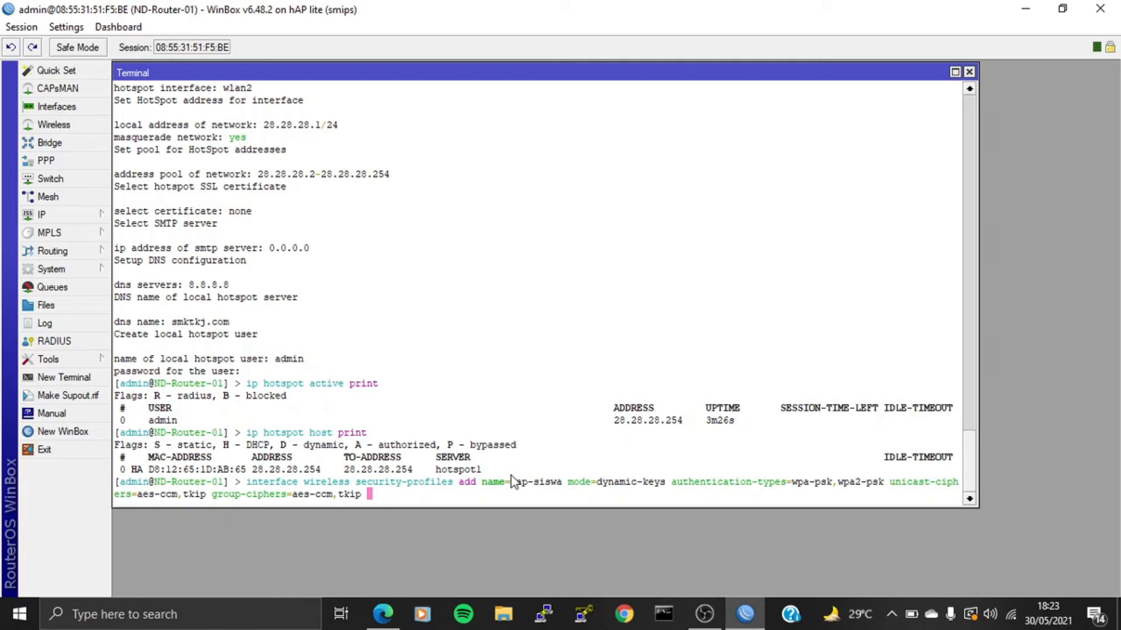
Add the WPA and WPA2 pre-shared keys and create the profile.
text(wpa-)
key(Tab)
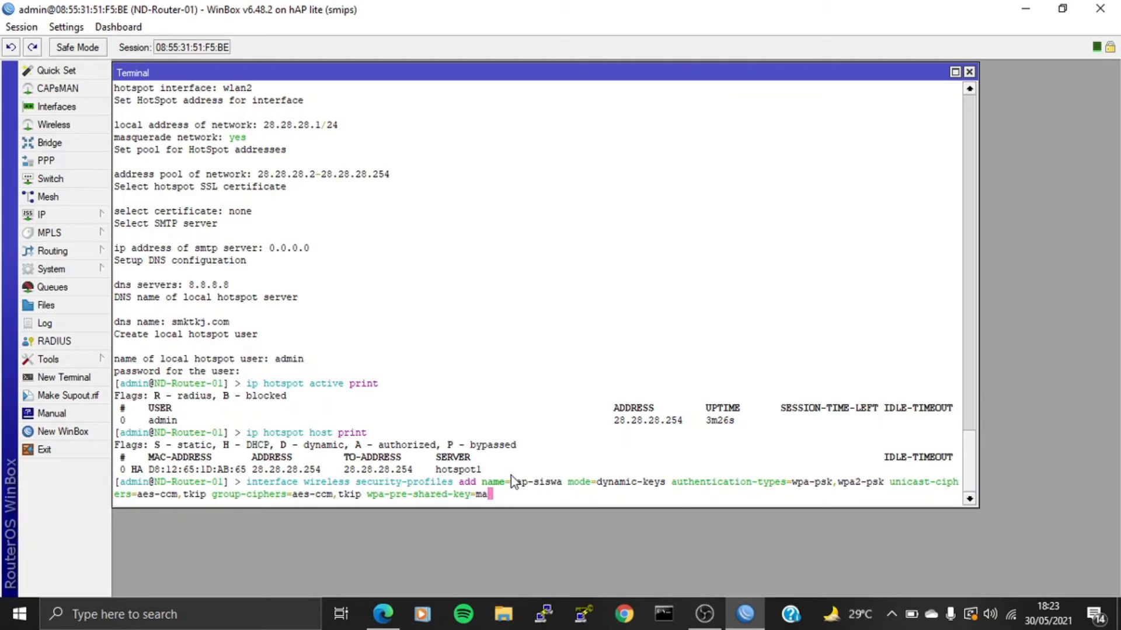
key(Tab)
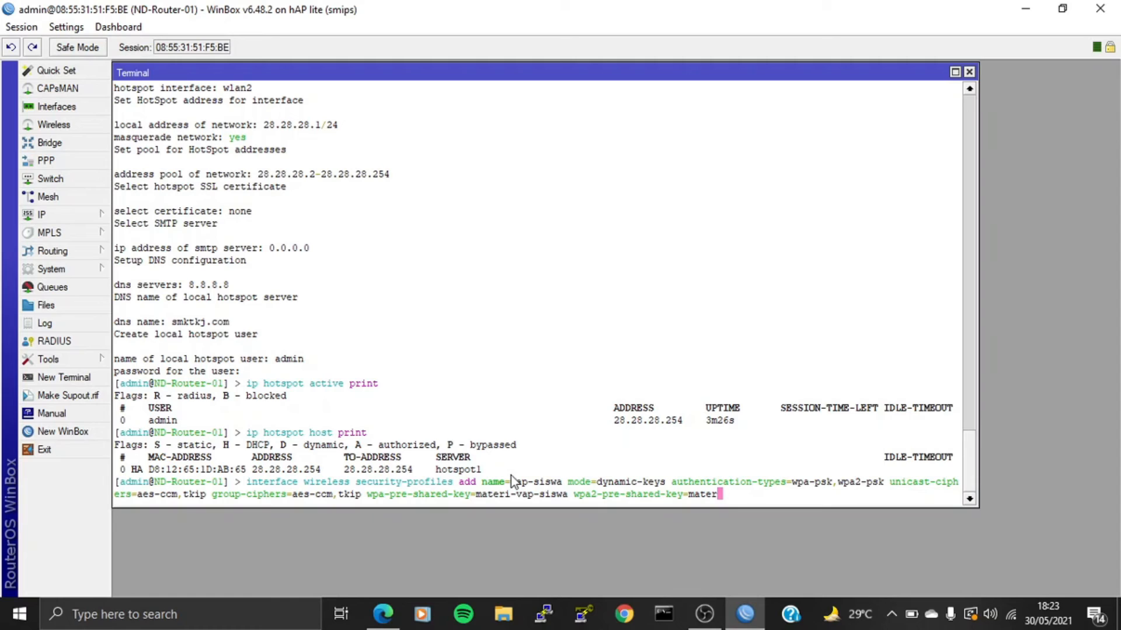
key(Return)
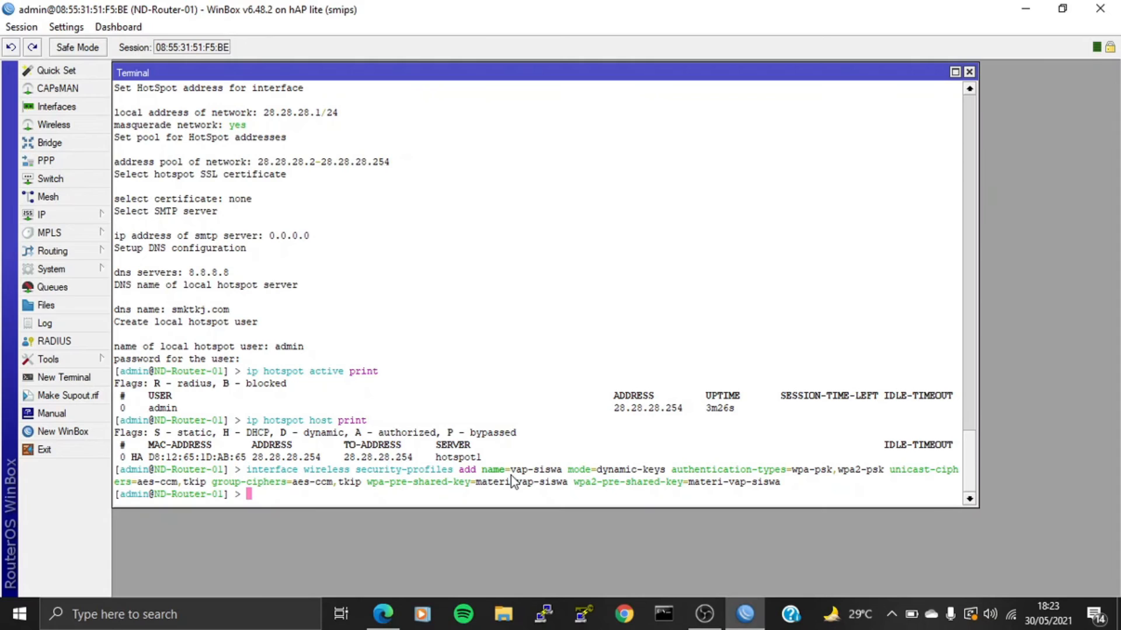
Check the security profiles, then add an ap-bridge virtual AP on wlan1 with SSID 'VAP SISWA' and profile vap-siswa.
text(interface wireless )
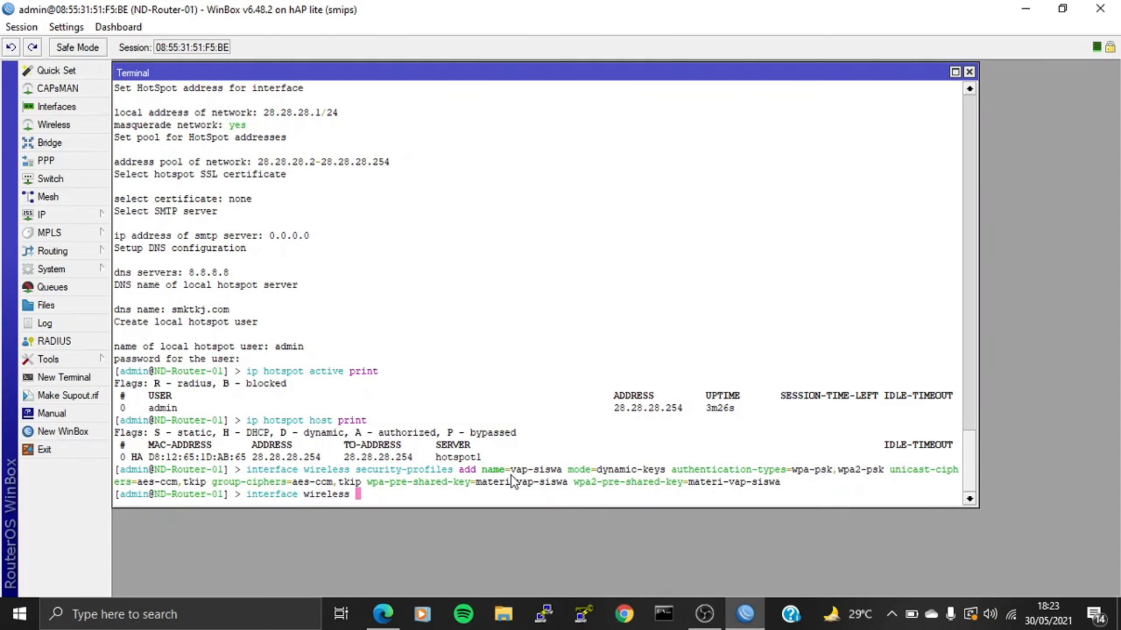
text(security-profiles print)
key(Return)
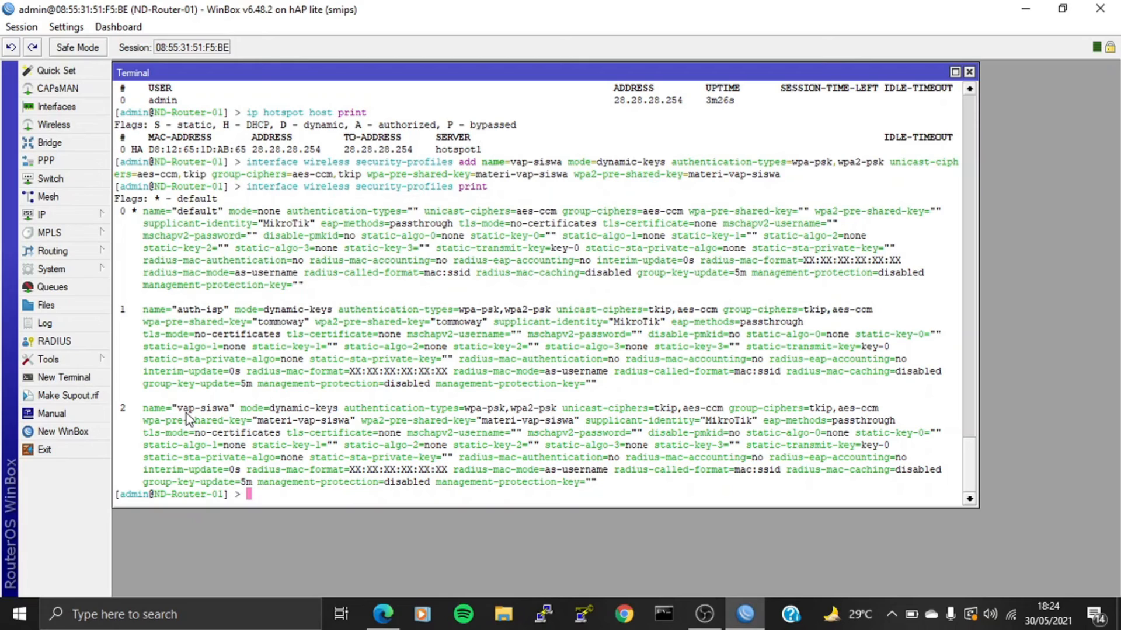
text(interface wireless )
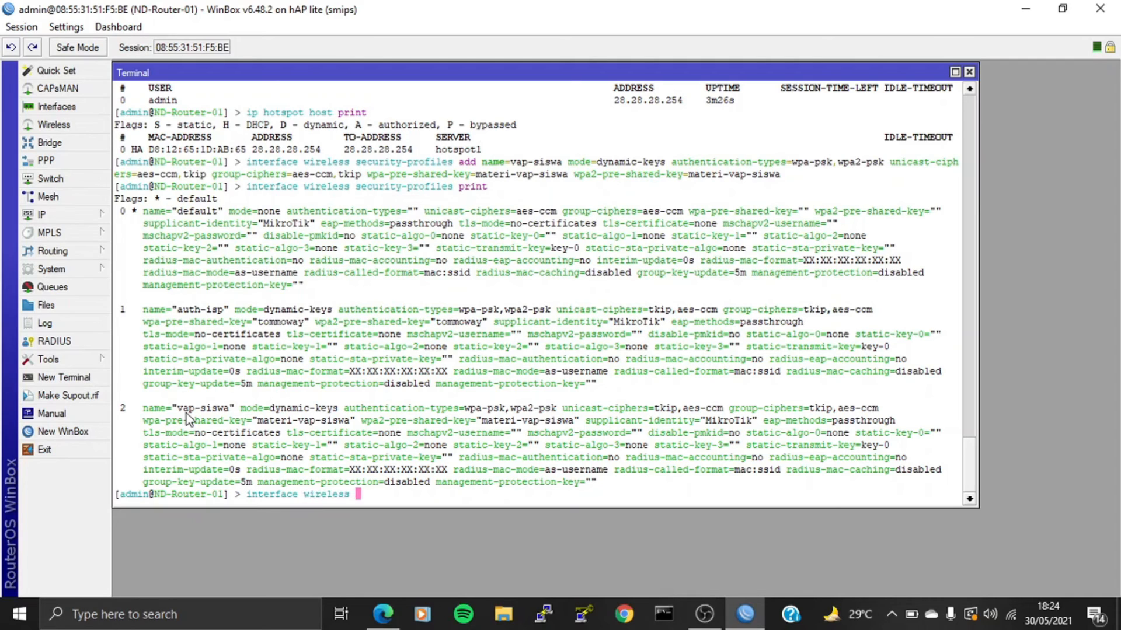
text(add ma)
key(Tab)
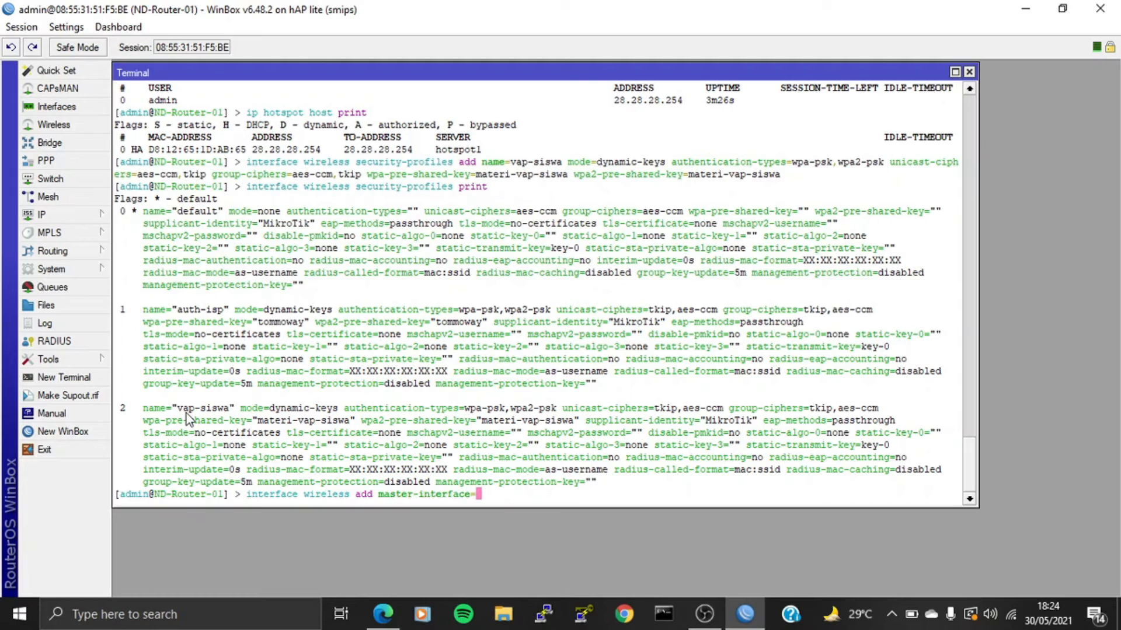
text(wlan1 mode=ap)
key(Tab)
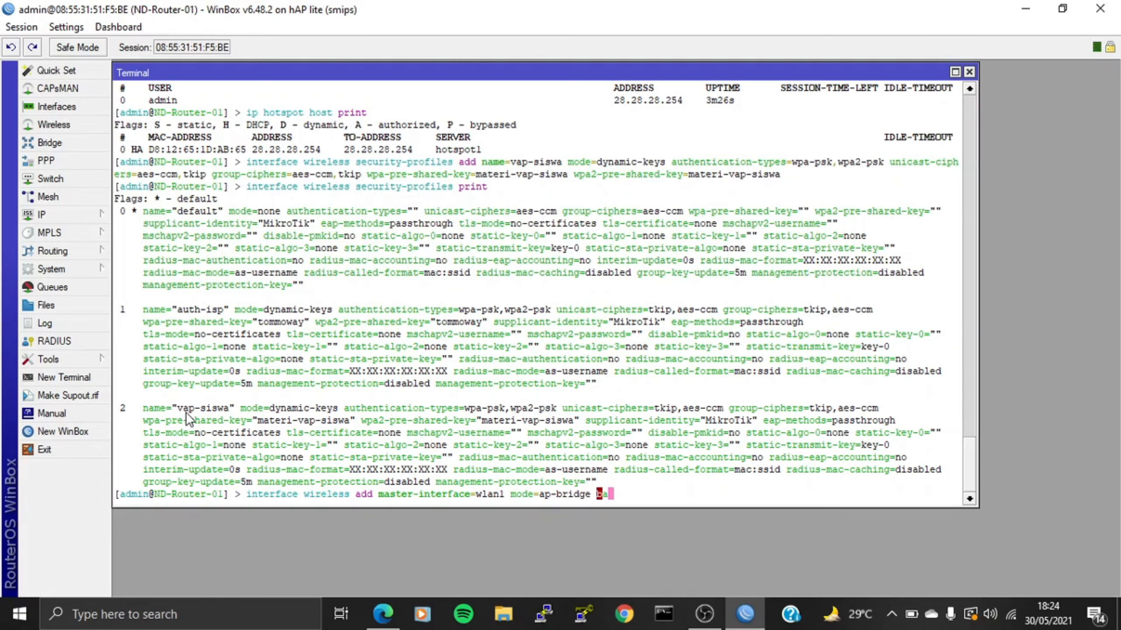
text(nd=2ghz-b/g/n)
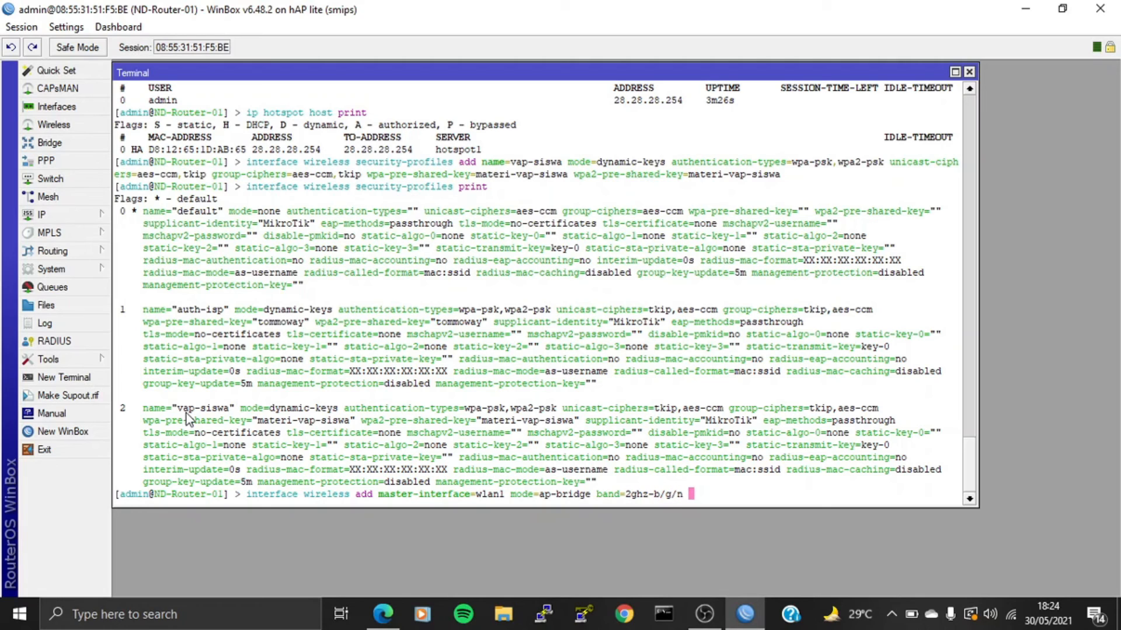
key(BackSpace)
key(BackSpace)
key(BackSpace)
key(BackSpace)
key(BackSpace)
key(BackSpace)
key(BackSpace)
key(BackSpace)
key(BackSpace)
key(BackSpace)
key(BackSpace)
key(BackSpace)
key(BackSpace)
key(BackSpace)
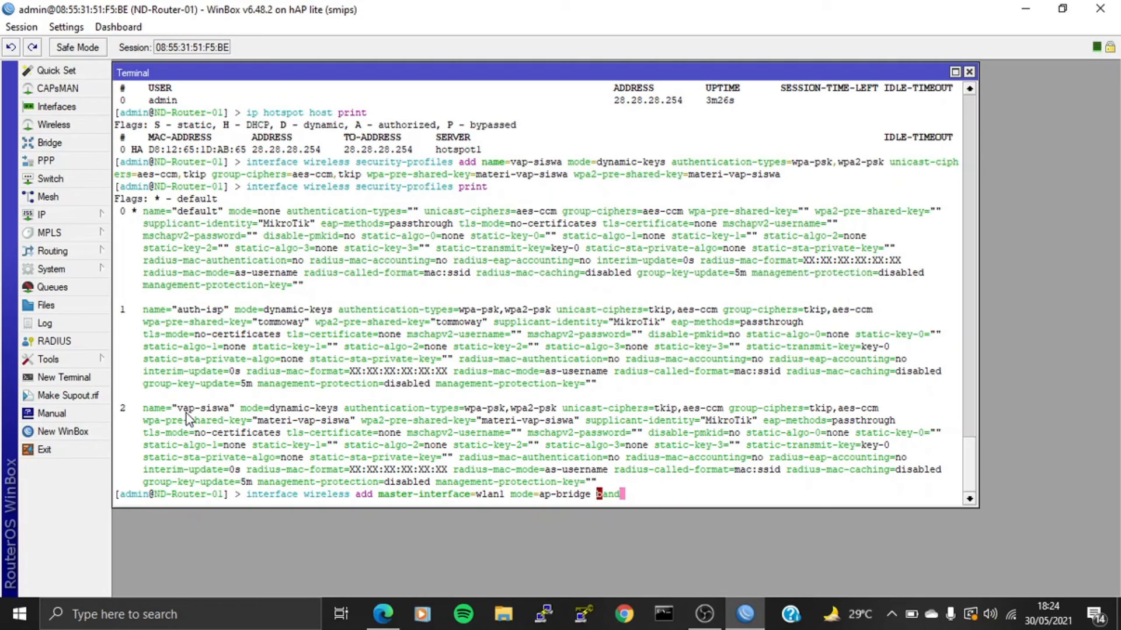
key(BackSpace)
key(BackSpace)
text(ssid="VAP SISWA" )
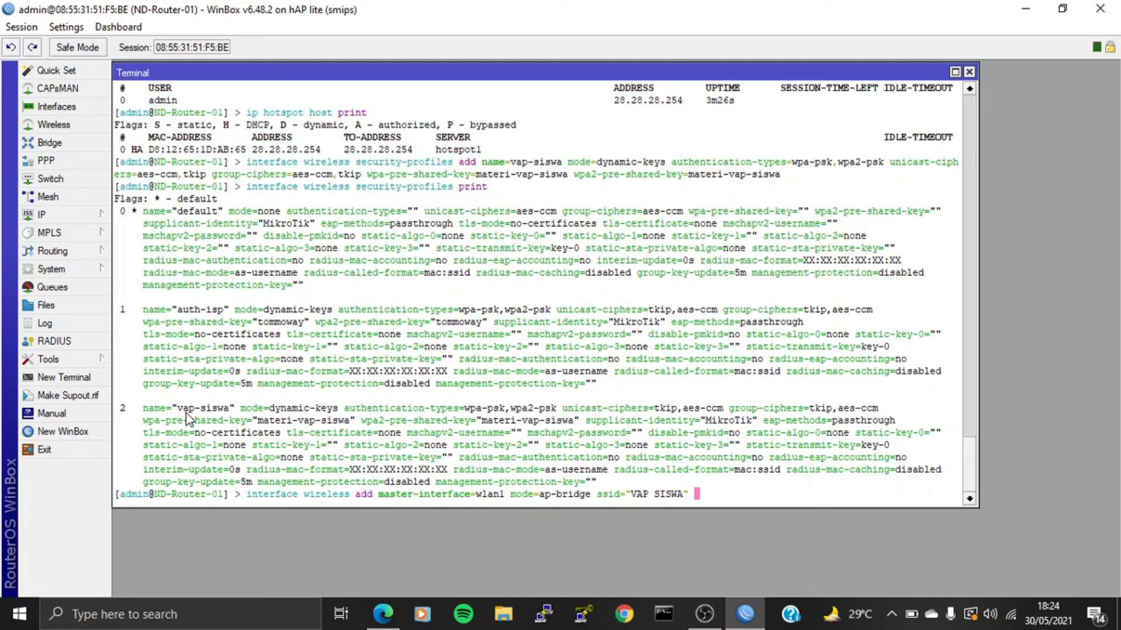
text(security-profile=vap-siswa)
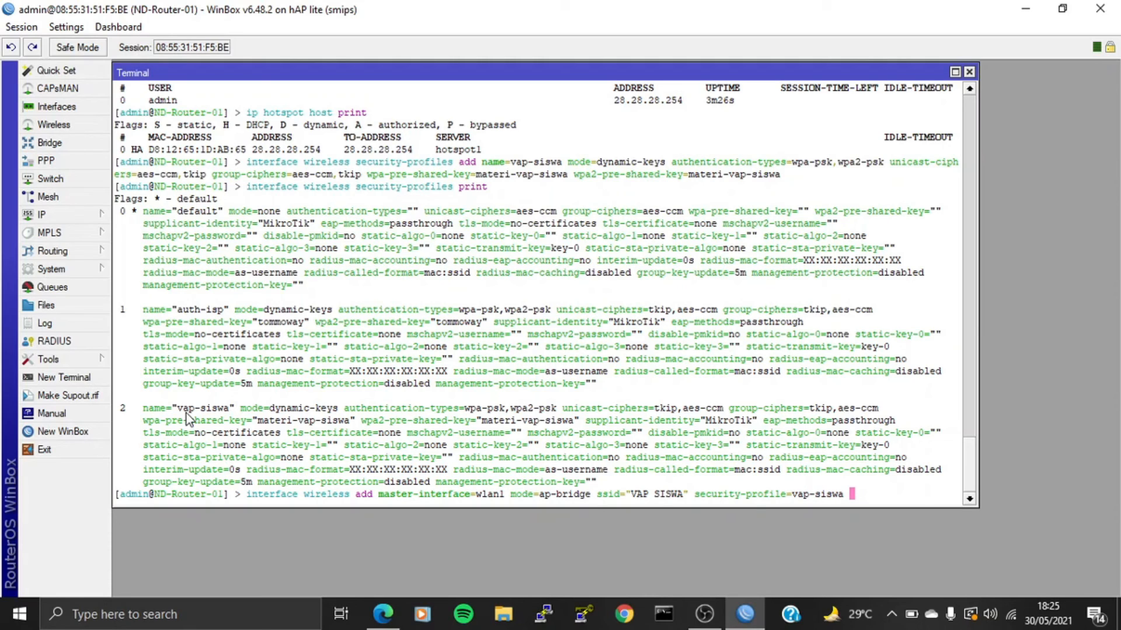
key(Return)
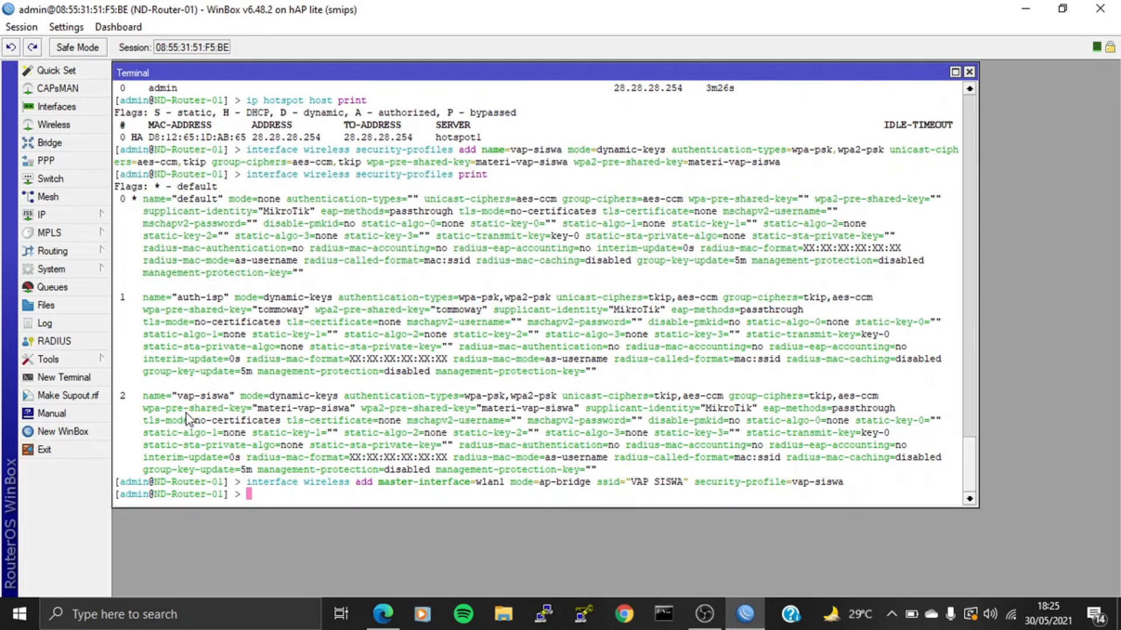
Enable wlan3, listing the wireless interfaces before and after to confirm it is no longer disabled.
text(interface wireless print)
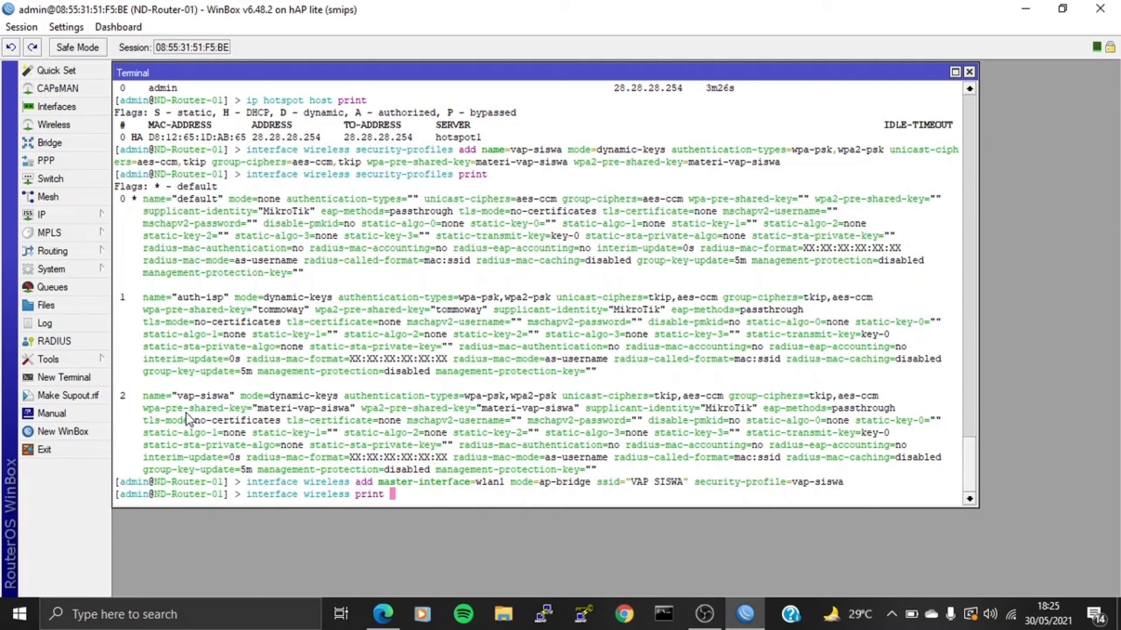
key(Return)
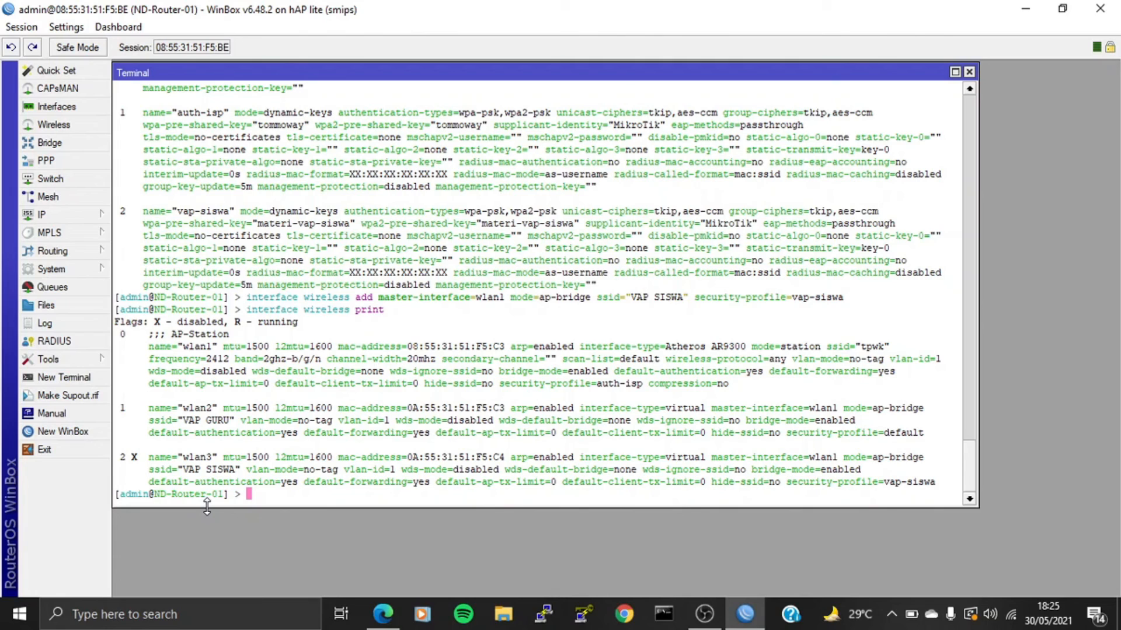
text(interface wireless e)
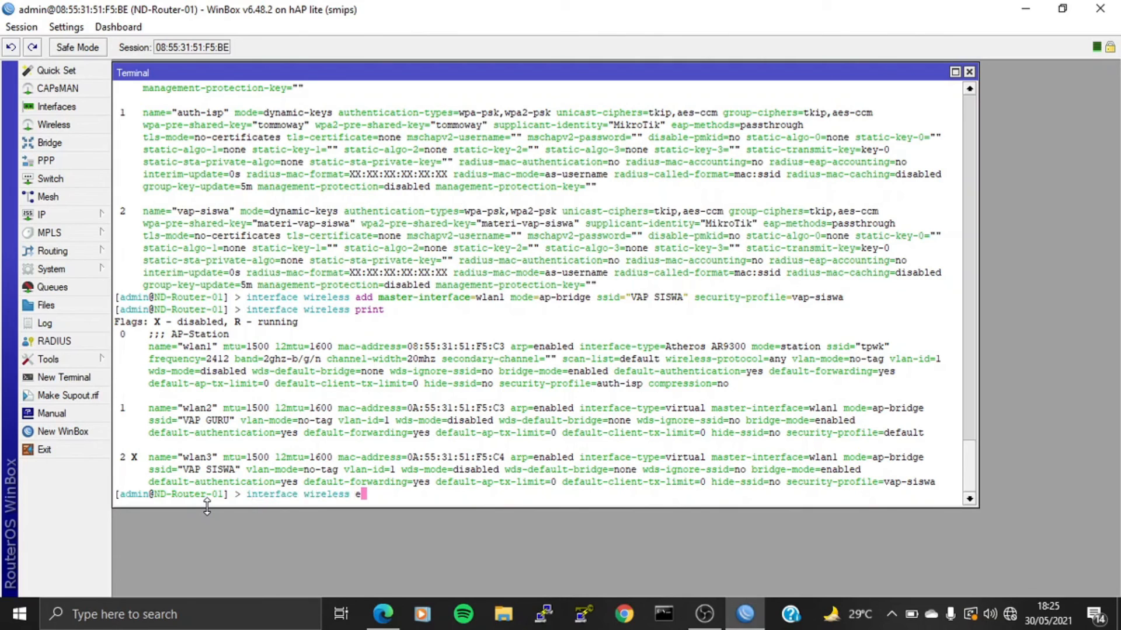
text(nable wlan3)
key(Return)
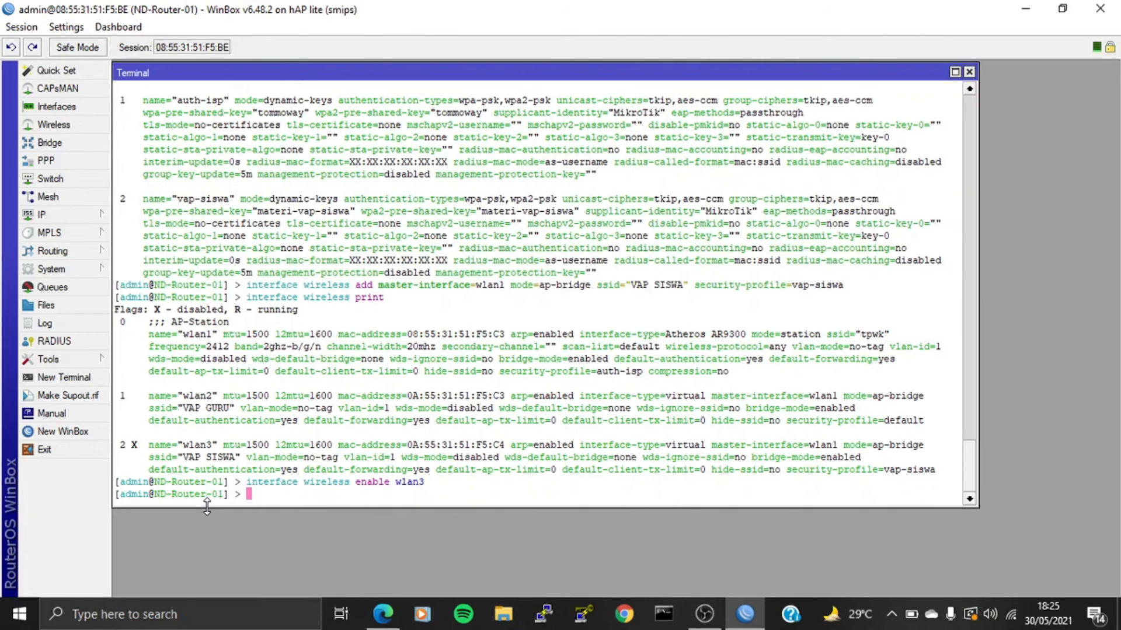
text(interface wireless print)
key(Return)
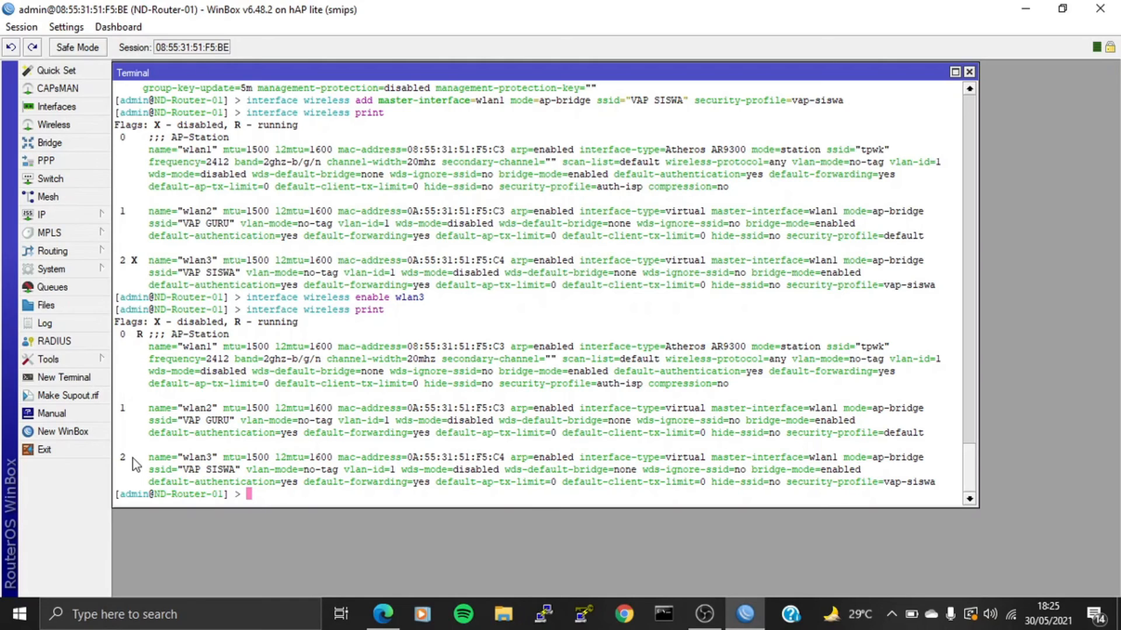
Add the address 25.25.25.1/24 to interface wlan3.
text(ip address add address=)
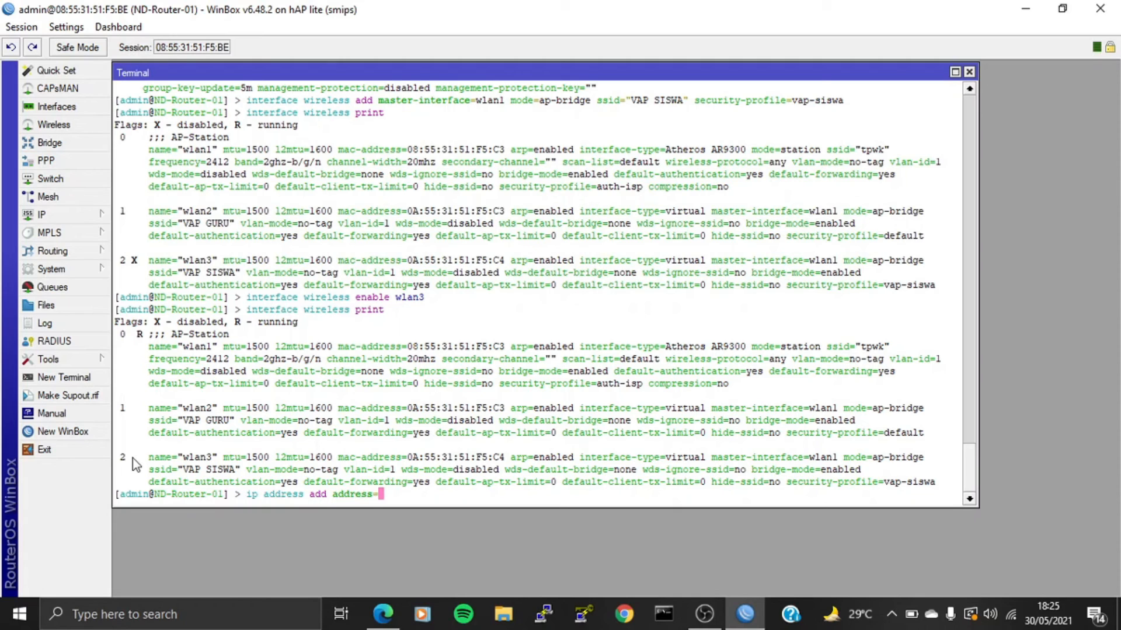
text(25.24)
key(BackSpace)
text(5.26)
key(BackSpace)
text(5.1/24 interface=wlna)
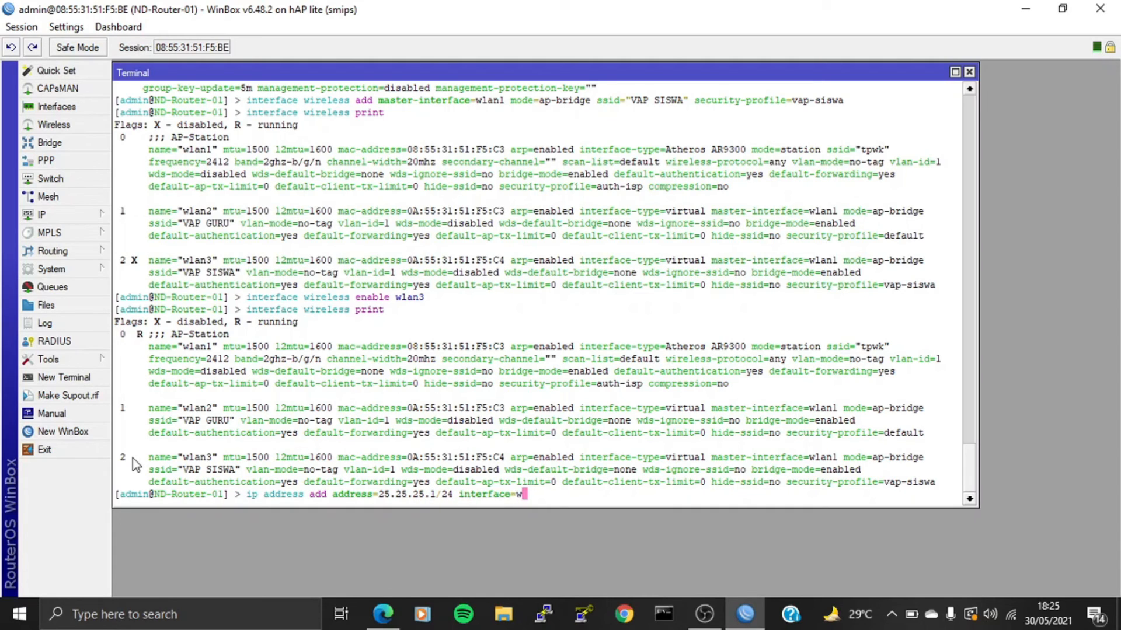
key(BackSpace)
key(BackSpace)
text(an3)
key(Return)
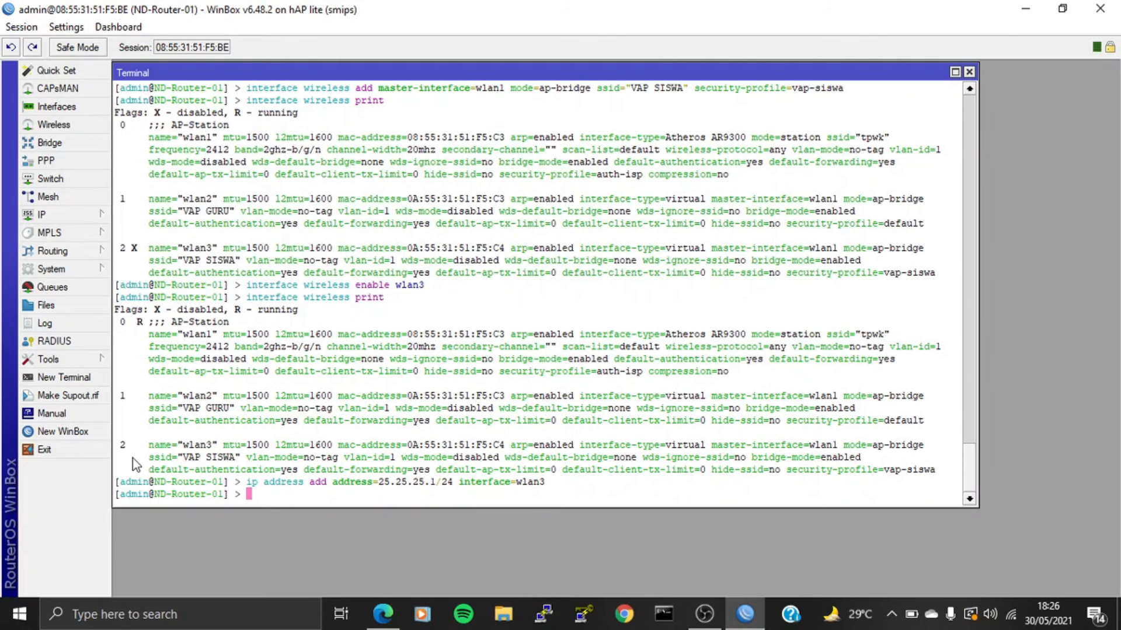
Confirm 25.25.25.1/24 on wlan3 in the 'ip address print' listing.
text(ip address print)
key(Return)
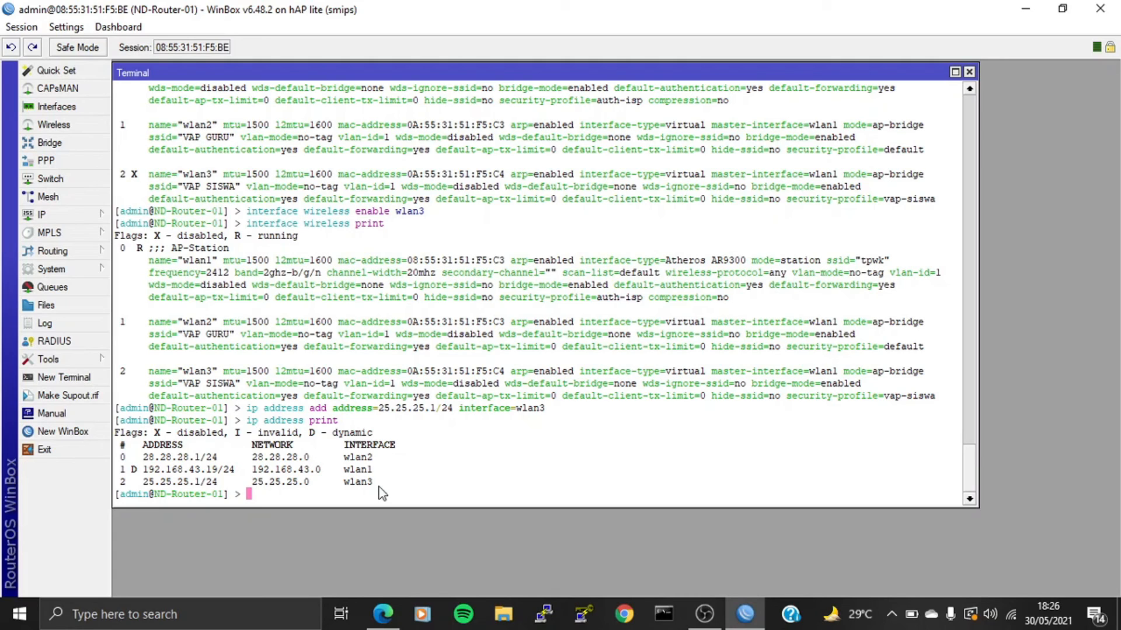
text(ip dhcp-server setup)
Set up DHCP on wlan3: 25.25.25.0/24, gateway 25.25.25.1, pool .2–.254, DNS 192.168.43.1, 10m lease.
key(Return)
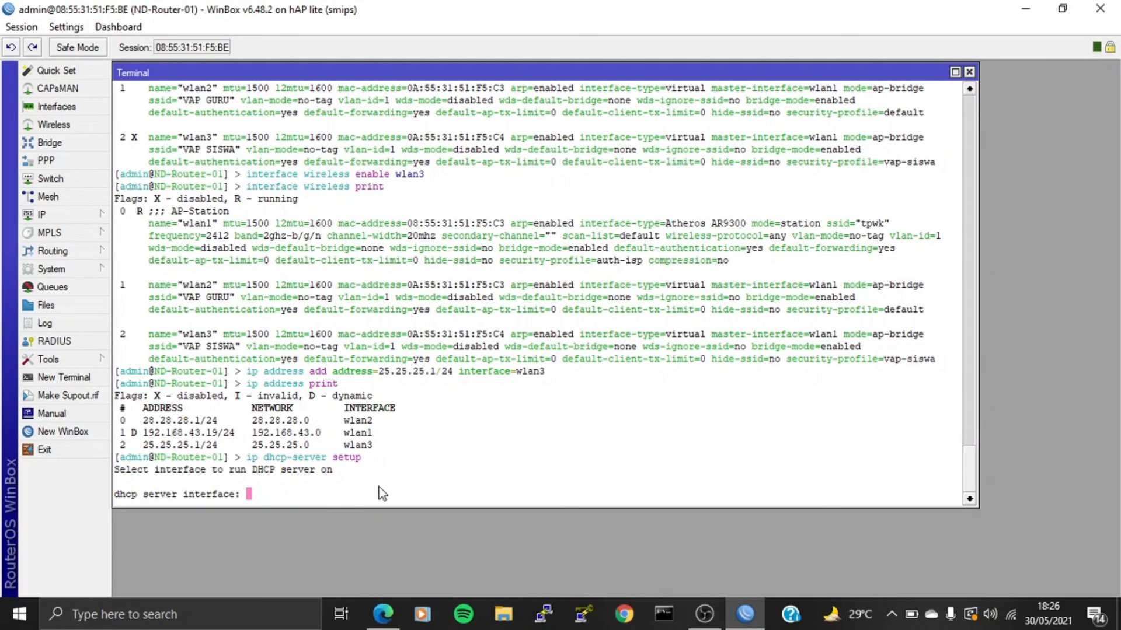
text(wlan3)
key(Return)
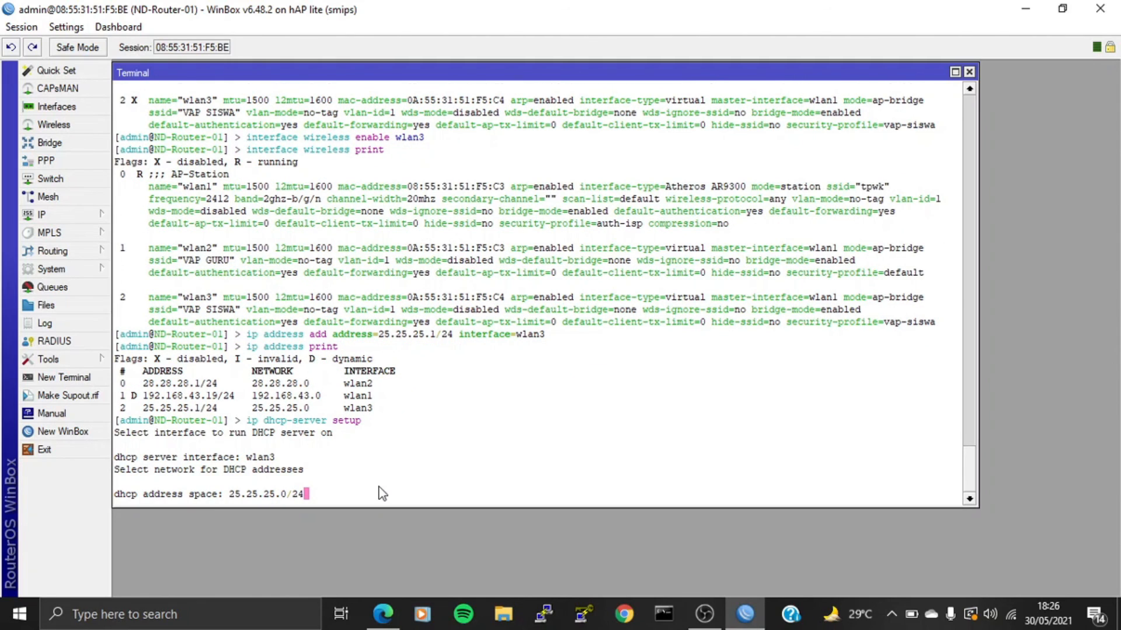
key(Return)
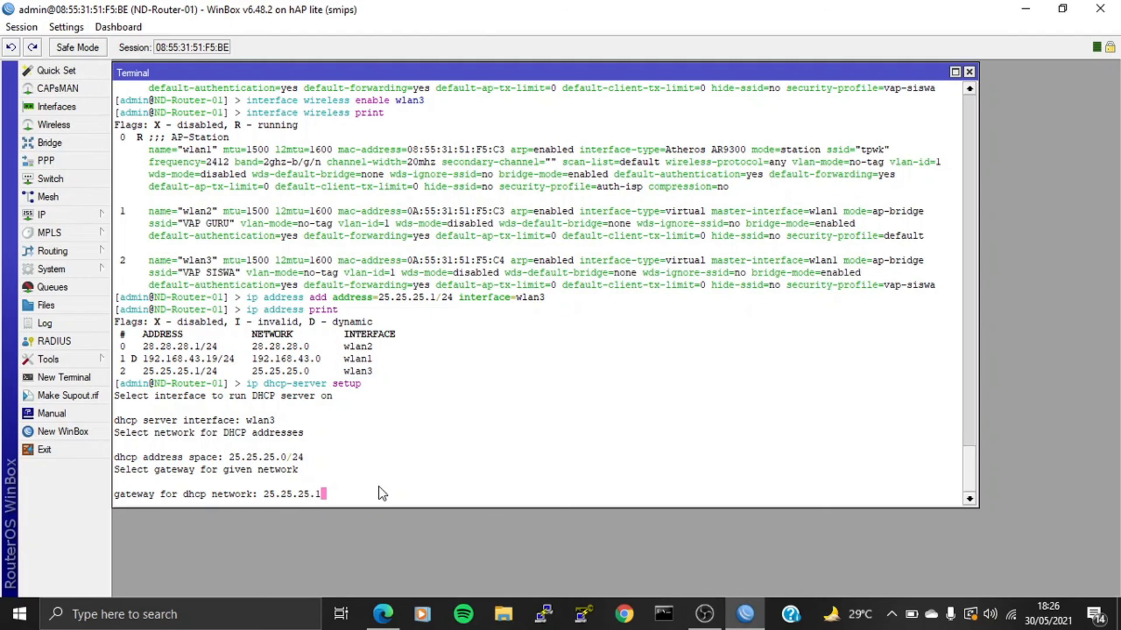
key(Return)
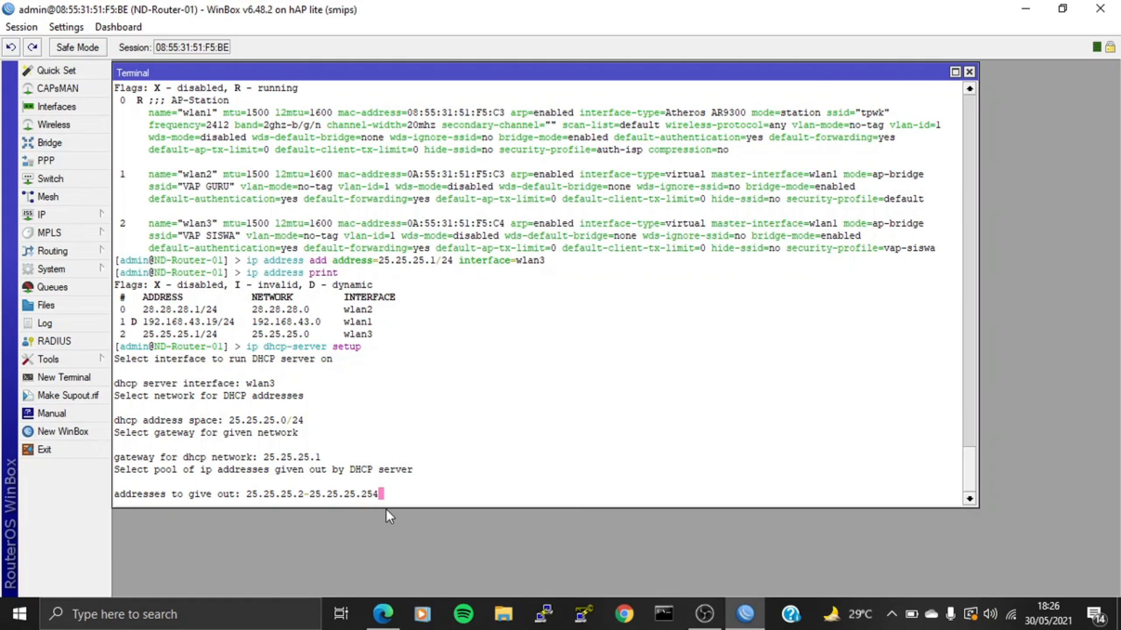
key(Return)
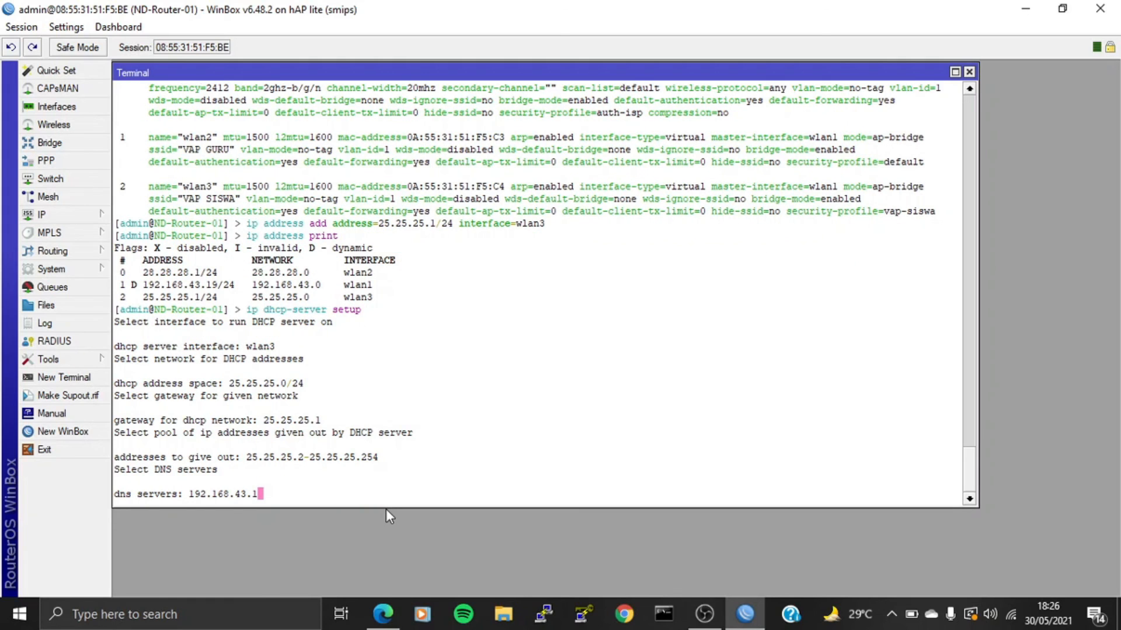
key(Return)
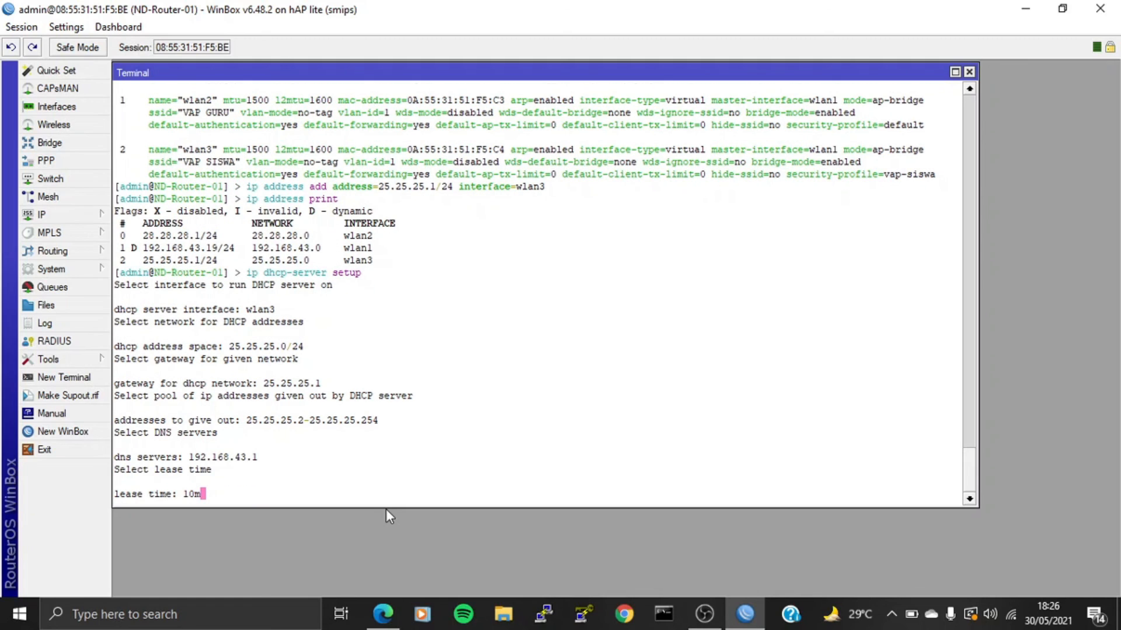
key(Return)
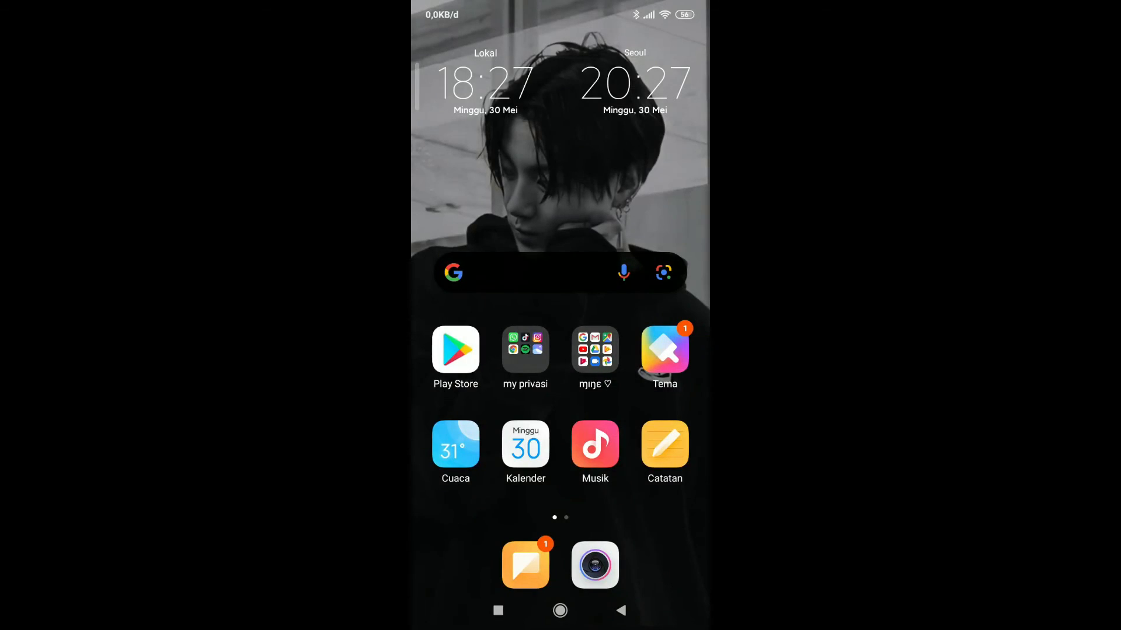
Bring up the phone's full Wi-Fi settings page from quick settings.
drag(560, 5, 560, 408)
drag(560, 251, 561, 467)
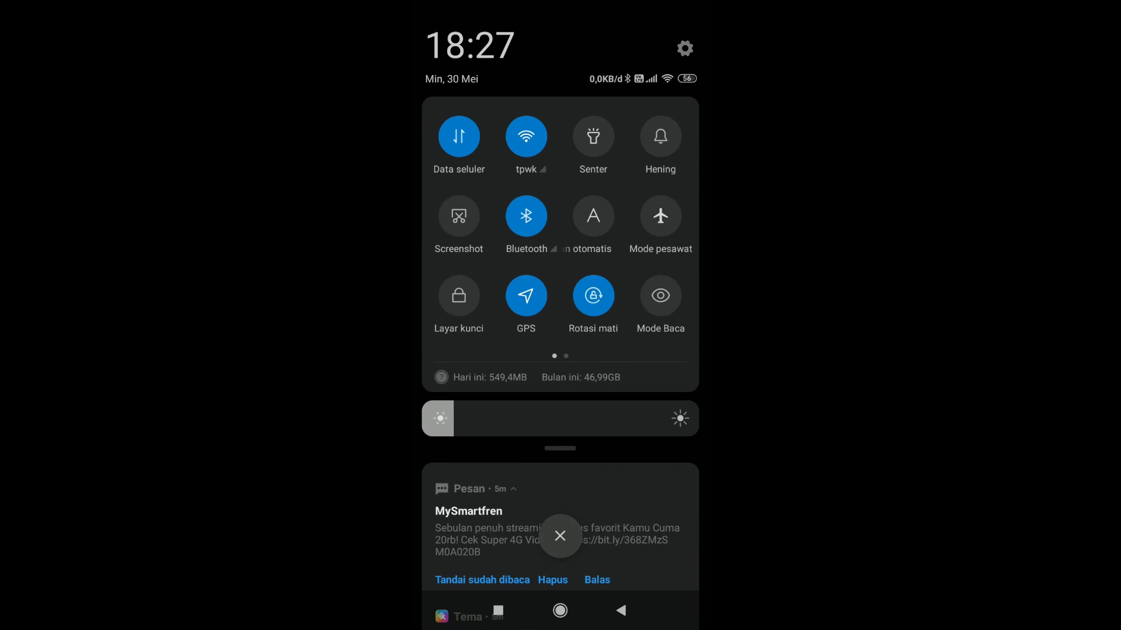
click(543, 163)
click(491, 562)
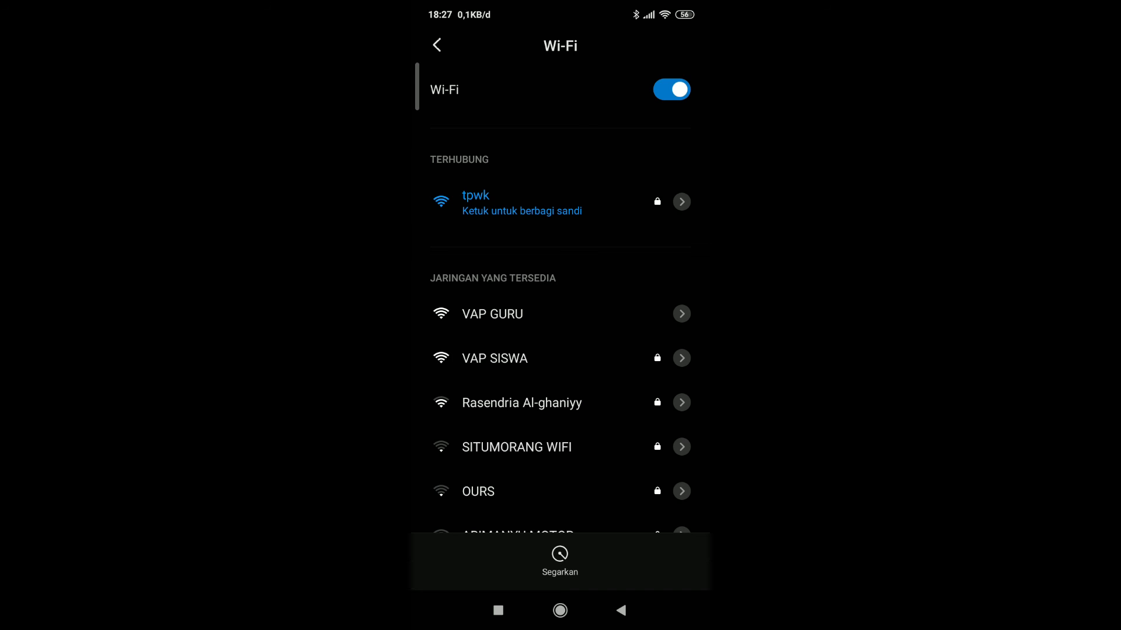
Join VAP SISWA by entering its WPA2 password and connecting.
click(494, 358)
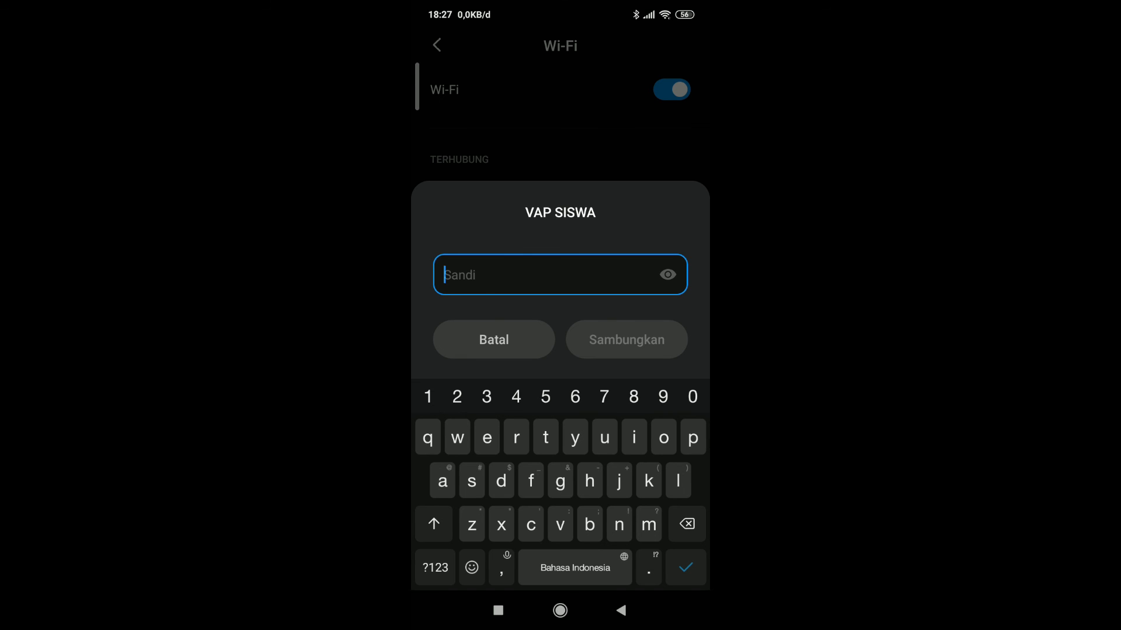
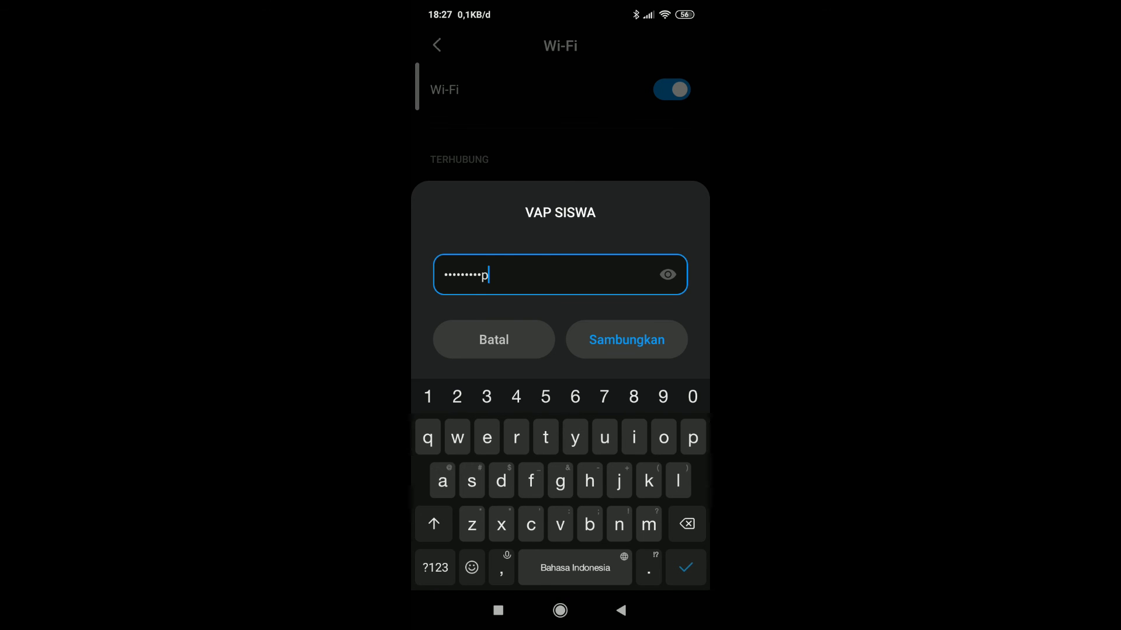
click(667, 274)
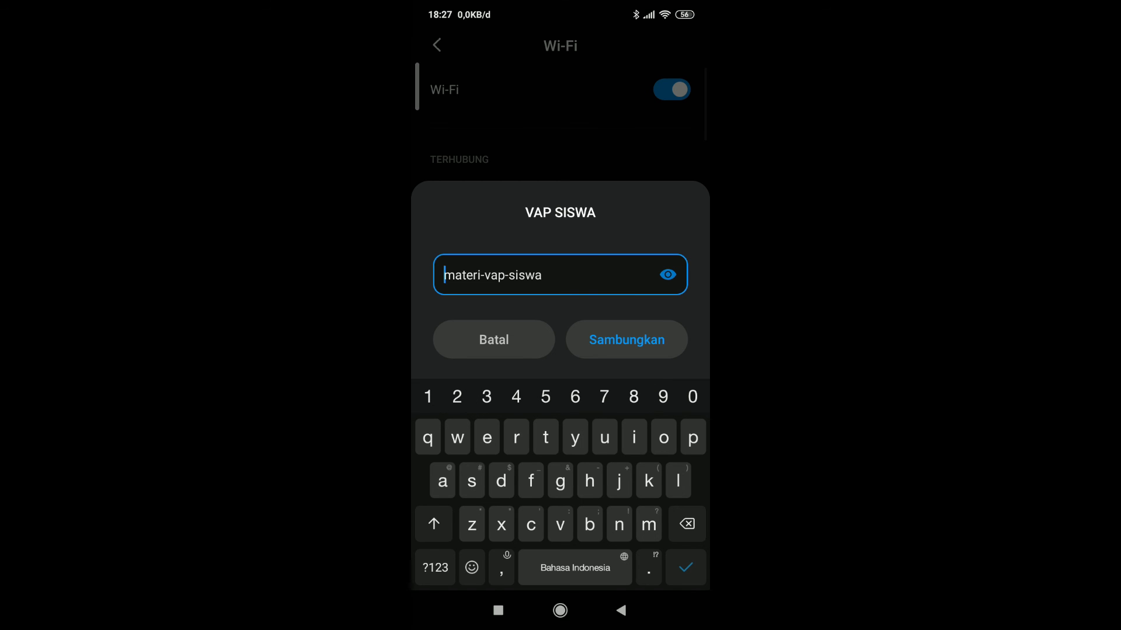
click(627, 340)
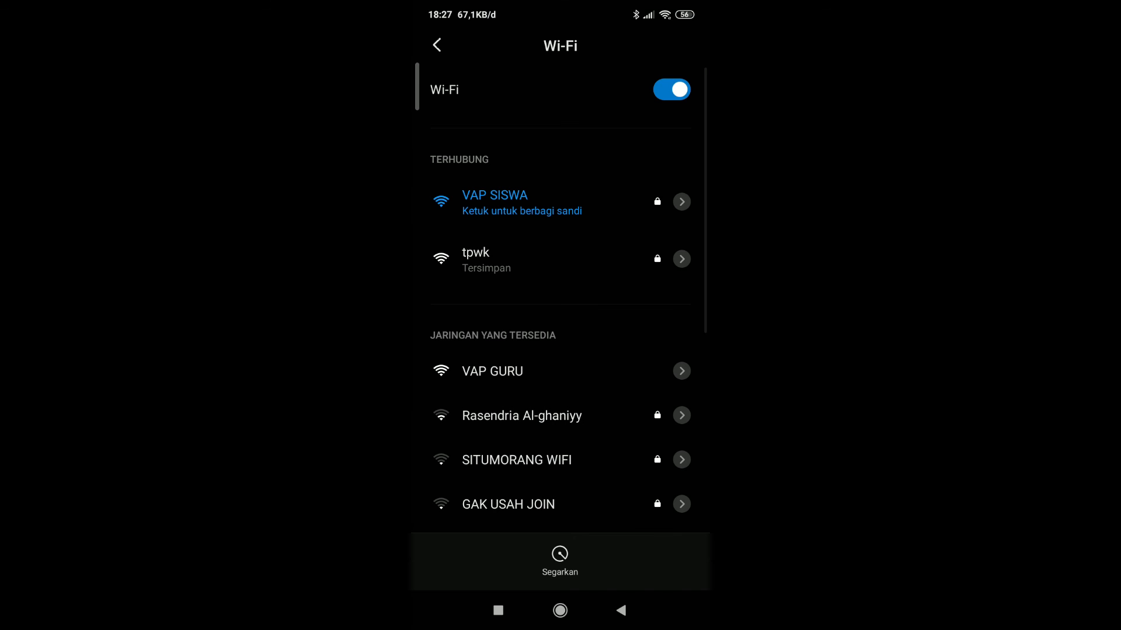
View VAP SISWA's details: DHCP address 25.25.25.254, gateway 25.25.25.1.
click(682, 202)
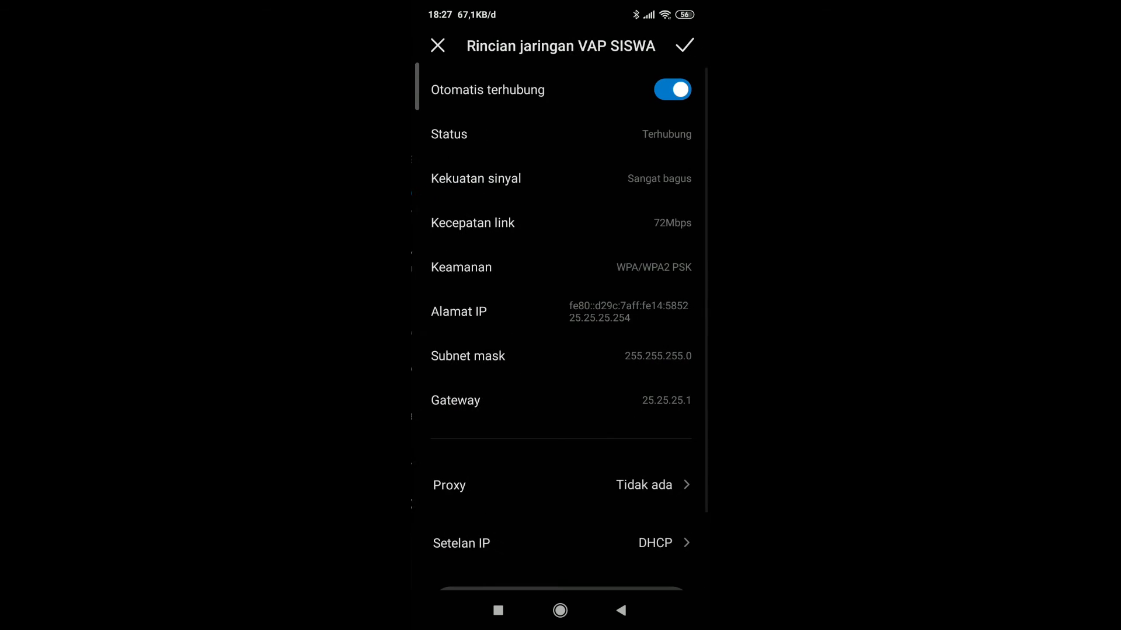
scroll(560, 333, down, 1)
scroll(561, 333, up, 1)
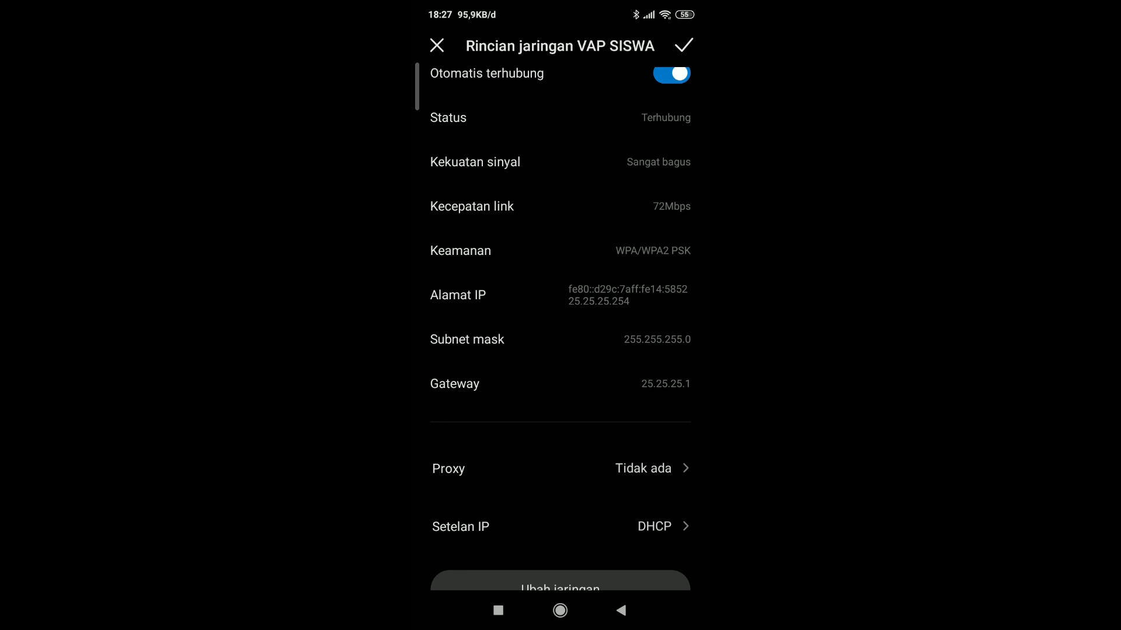
scroll(561, 333, down, 2)
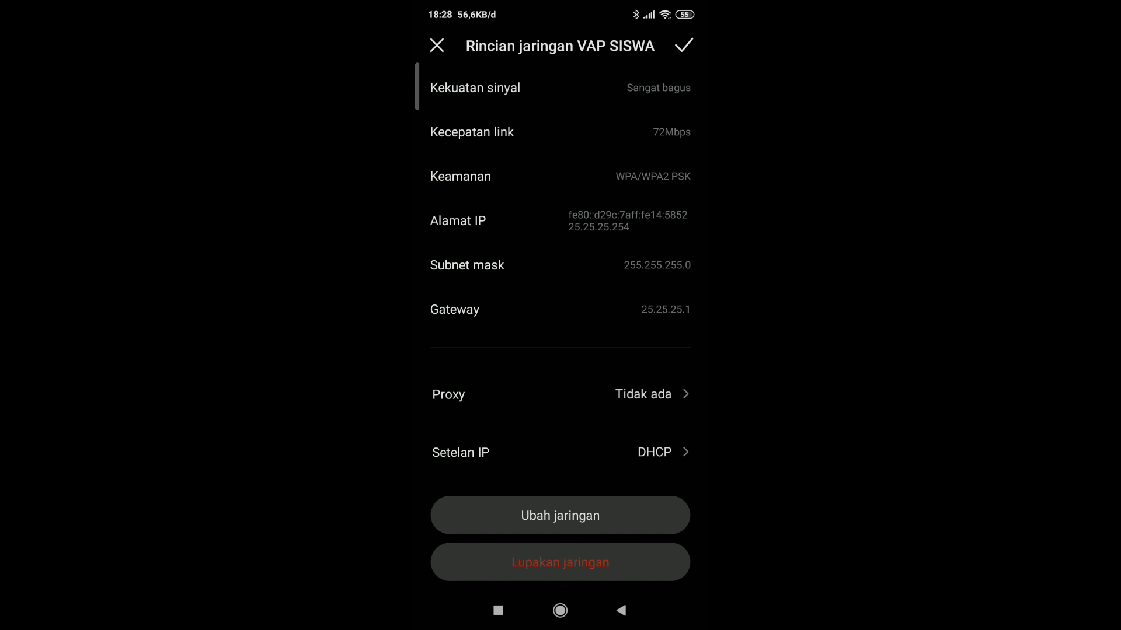
scroll(561, 327, up, 2)
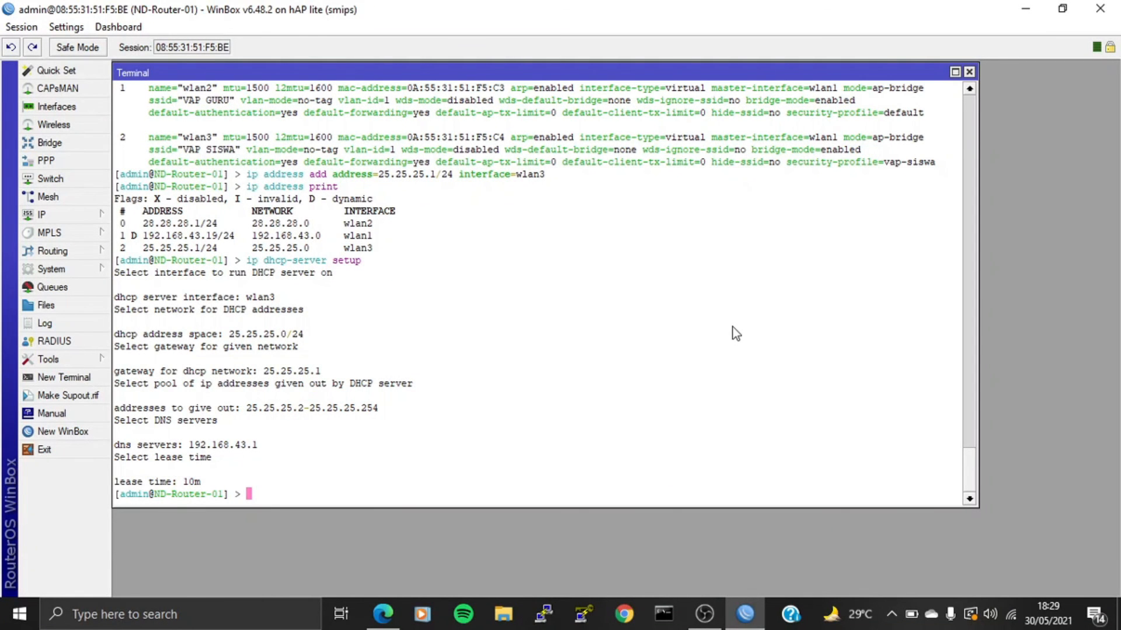
Print the DHCP lease table, showing the phone bound to 25.25.25.254 on dhcp2.
text(ip dhcp-server lease print)
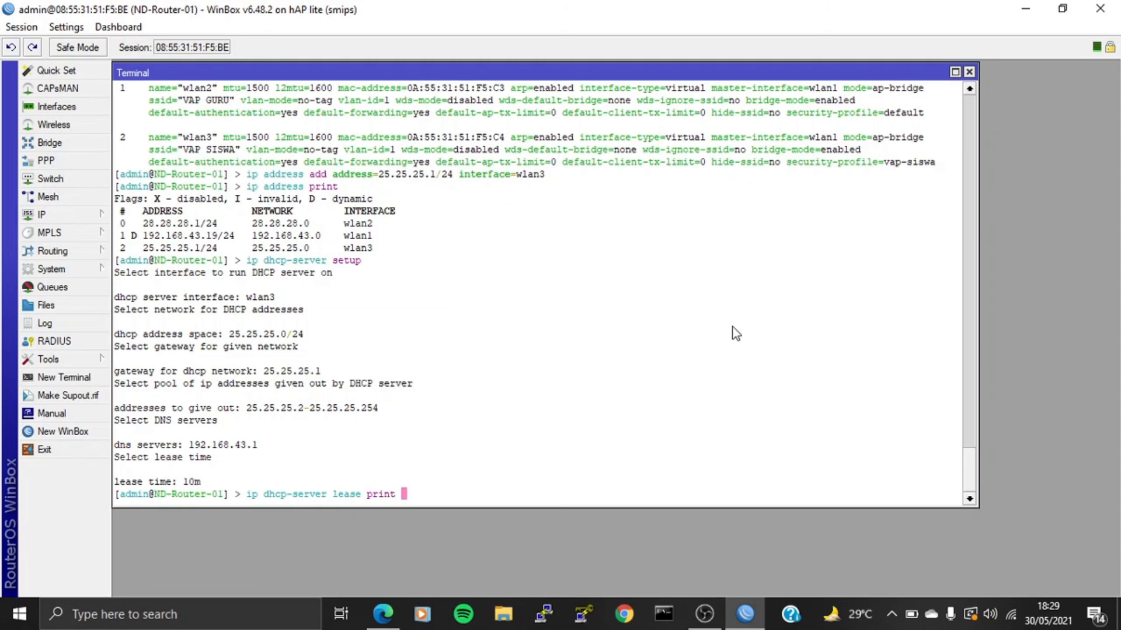
key(Return)
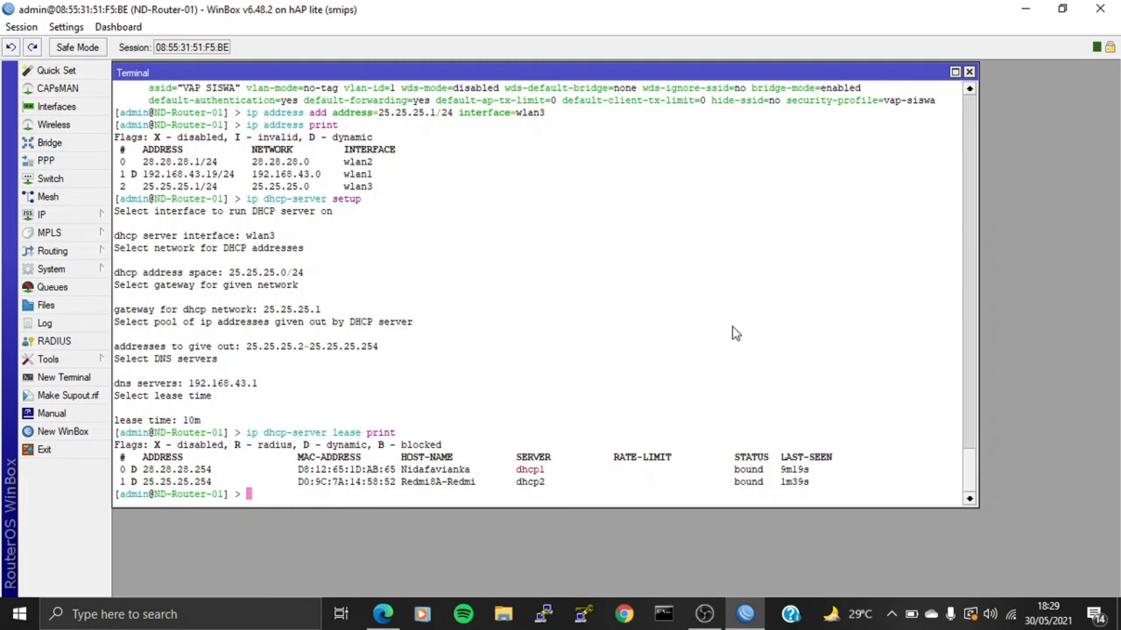